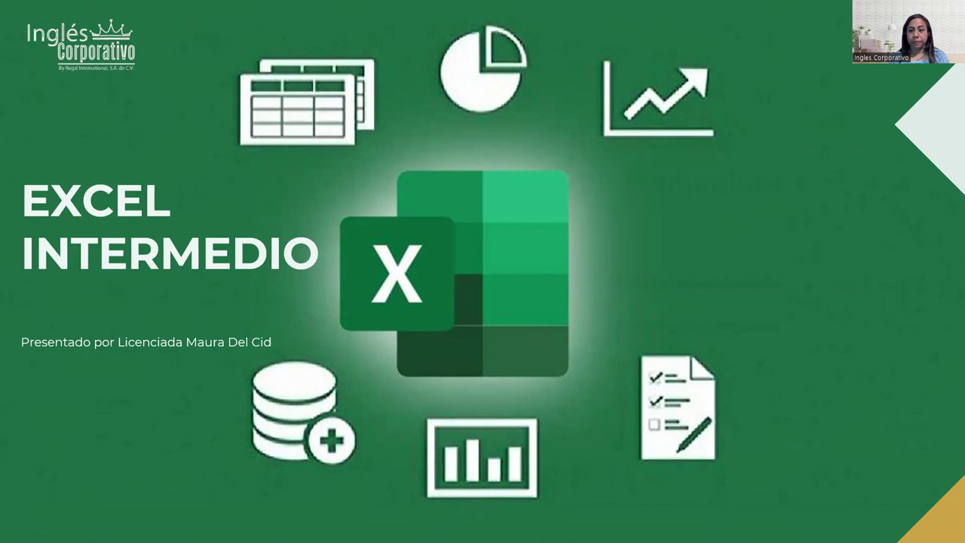
Advance the slideshow through the Sesión 17 slide to the Agenda slide.
key(Right)
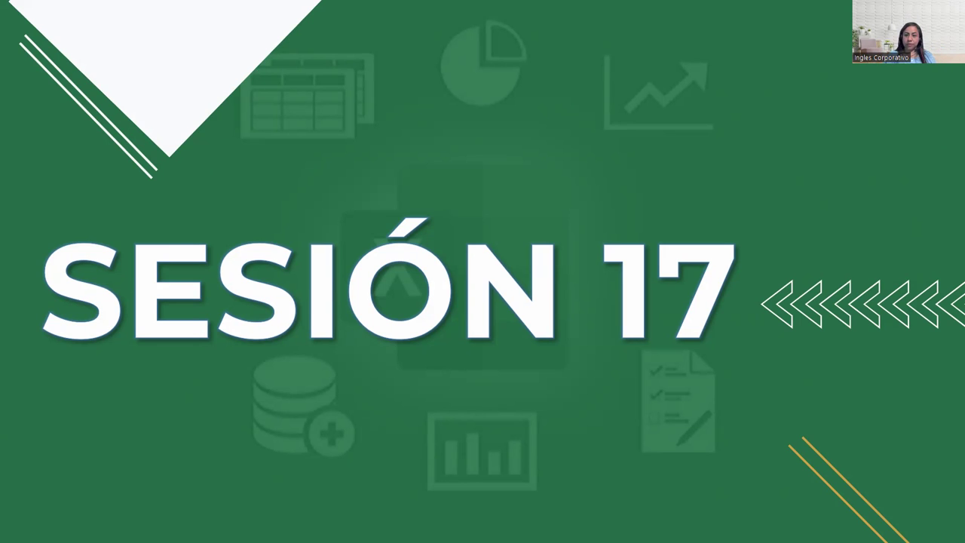
key(Right)
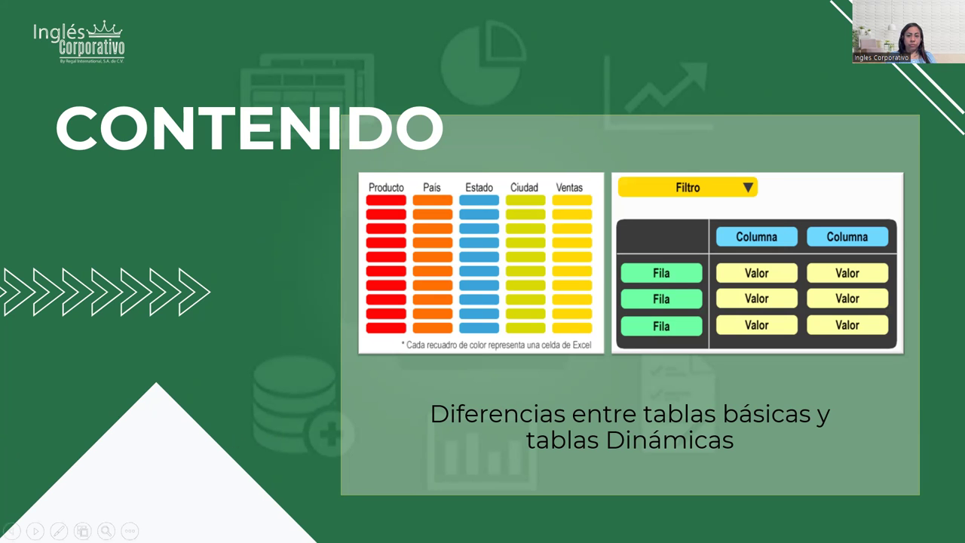
Step forward two slides, from OBJETIVO on to TABLAS DINÁMICAS (TD).
key(Right)
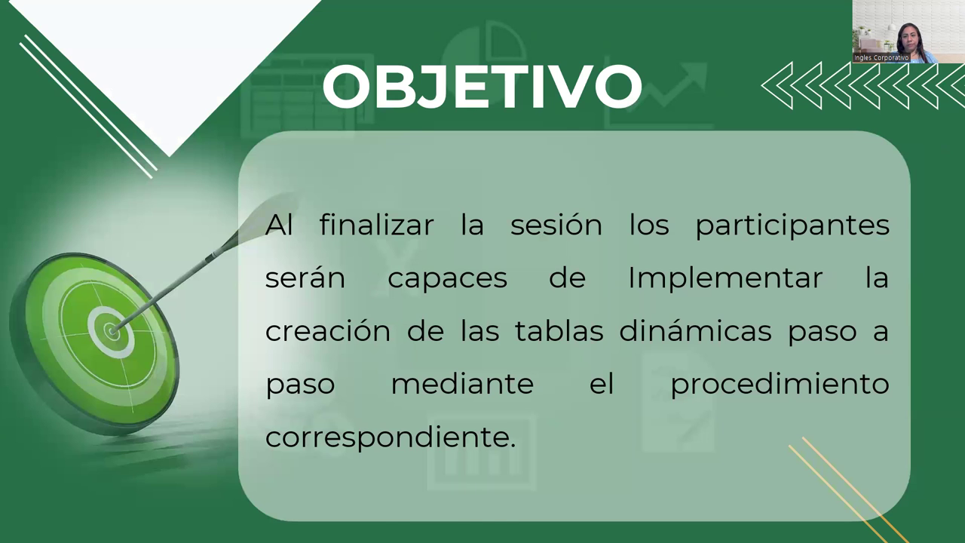
key(Right)
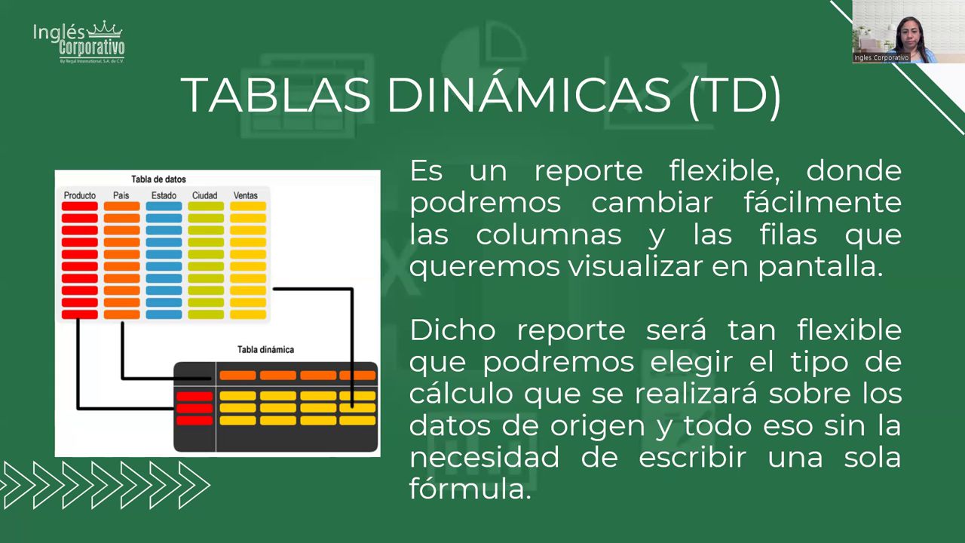
Advance one slide toward the PASOS PARA CREAR UNA TD slide.
key(Right)
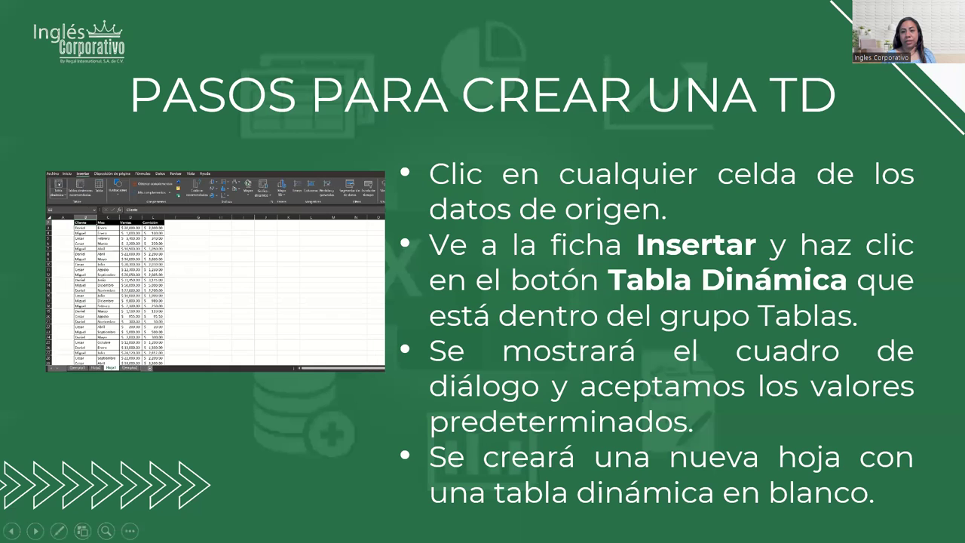
Advance to the PASOS PARA CREAR UNA TD slide about the Filtros, Columnas, Filas and Valores areas.
key(Right)
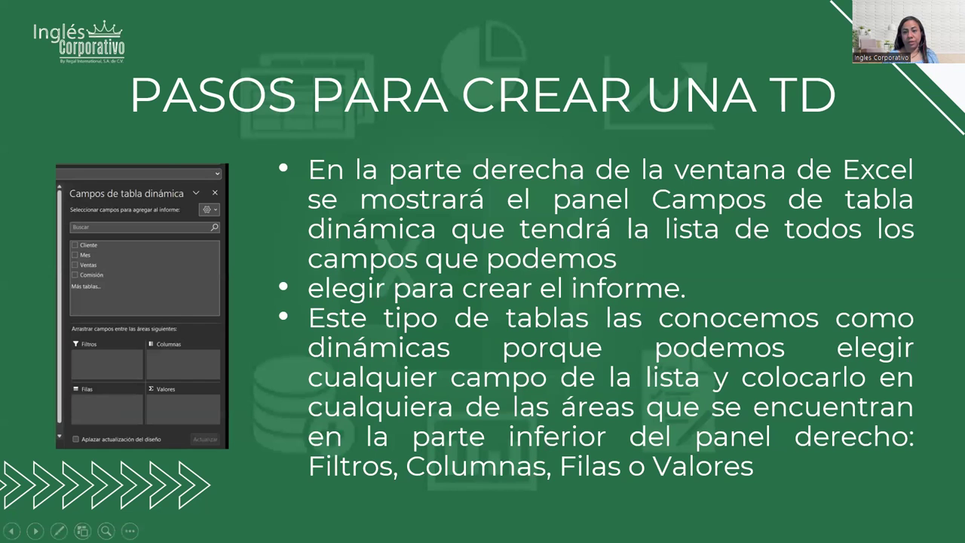
Advance the slideshow to the DESARROLLO slide.
key(Right)
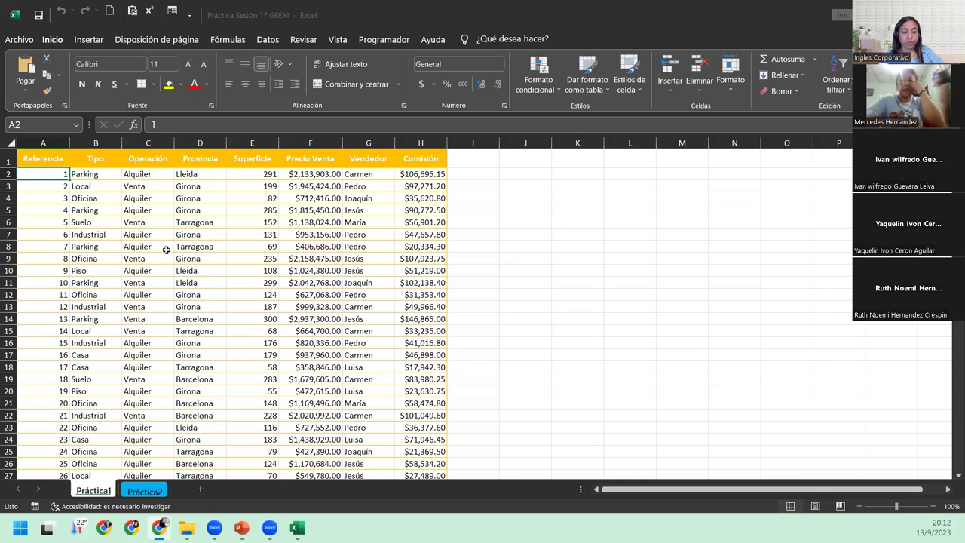
Select a cell inside the Práctica1 property data and show the Insertar ribbon.
click(79, 222)
click(303, 262)
click(317, 330)
click(239, 366)
click(269, 401)
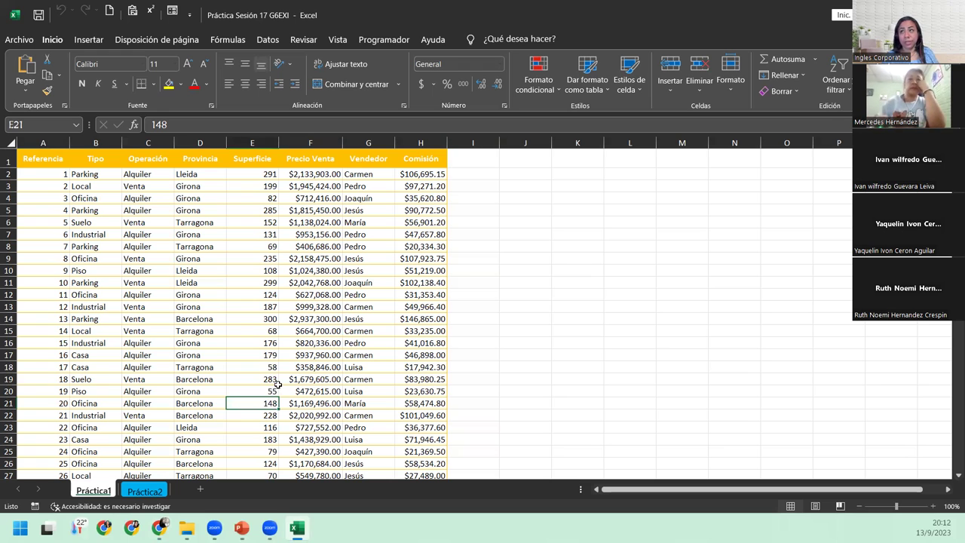
click(105, 42)
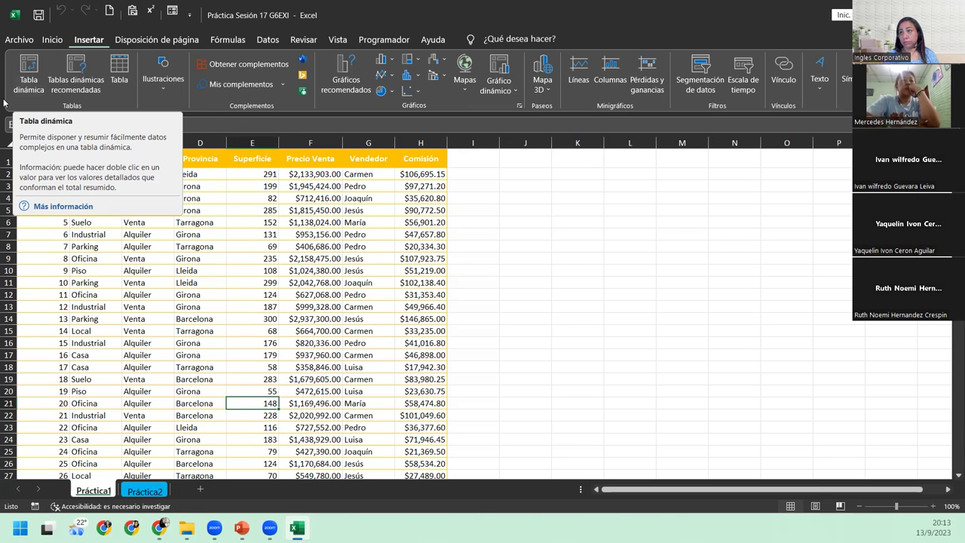
Insert a pivot table from Práctica1!$A$1:$H$301 onto a new worksheet.
click(24, 70)
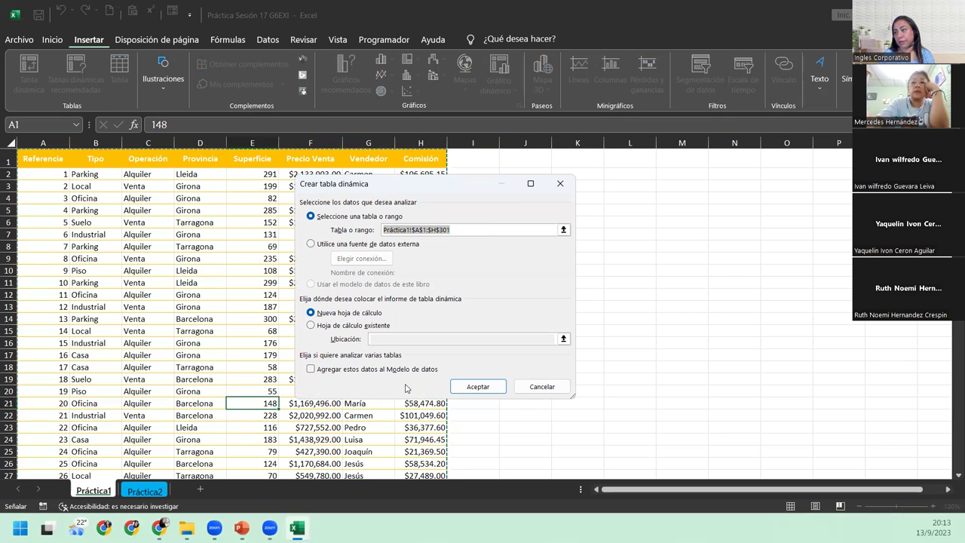
click(478, 387)
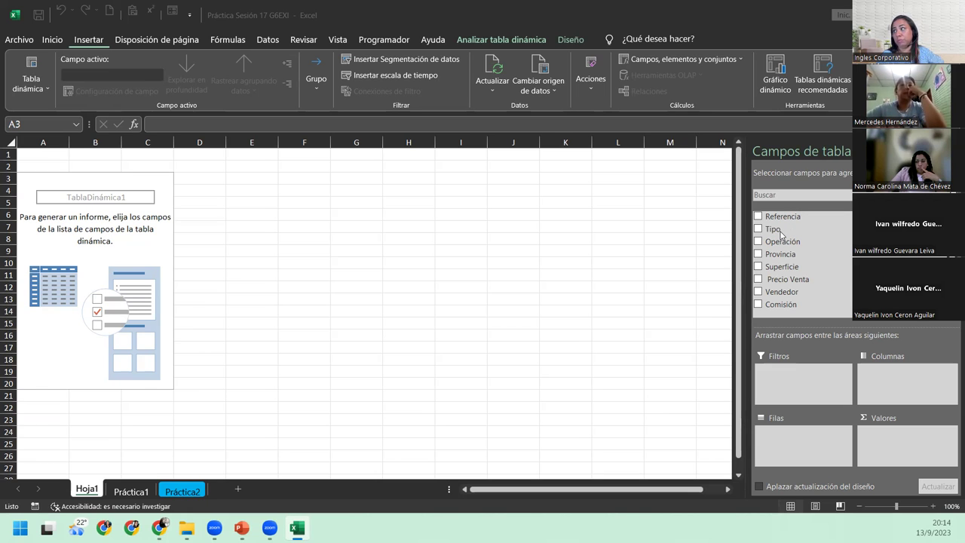
click(132, 493)
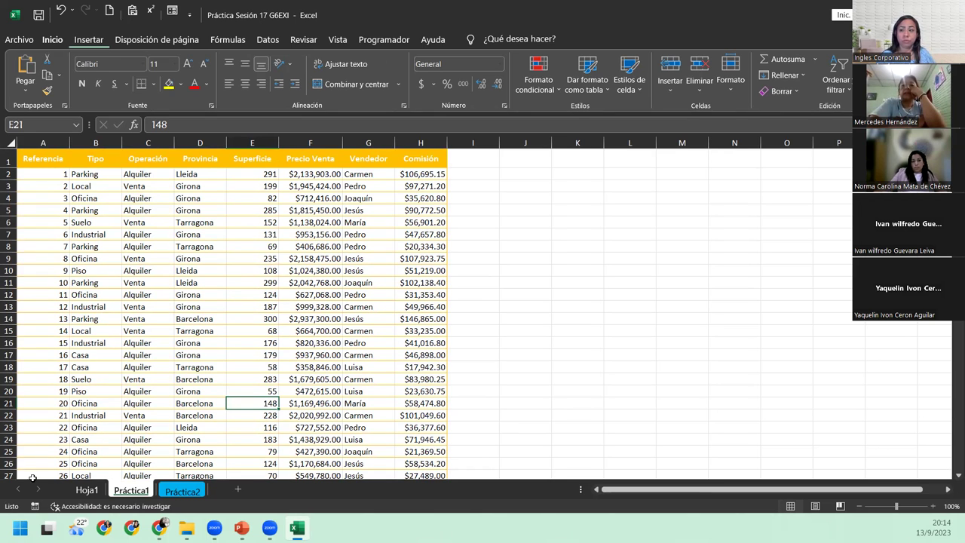
click(86, 490)
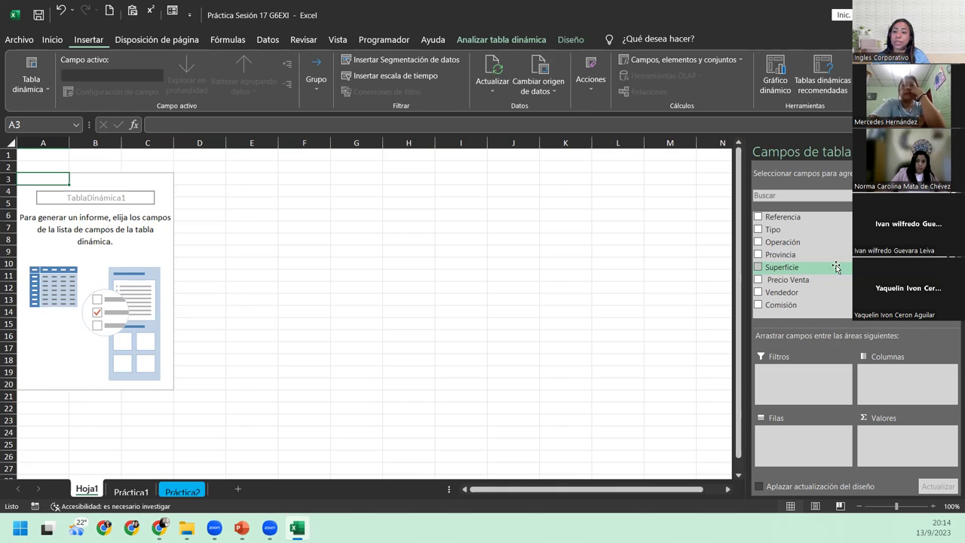
click(130, 491)
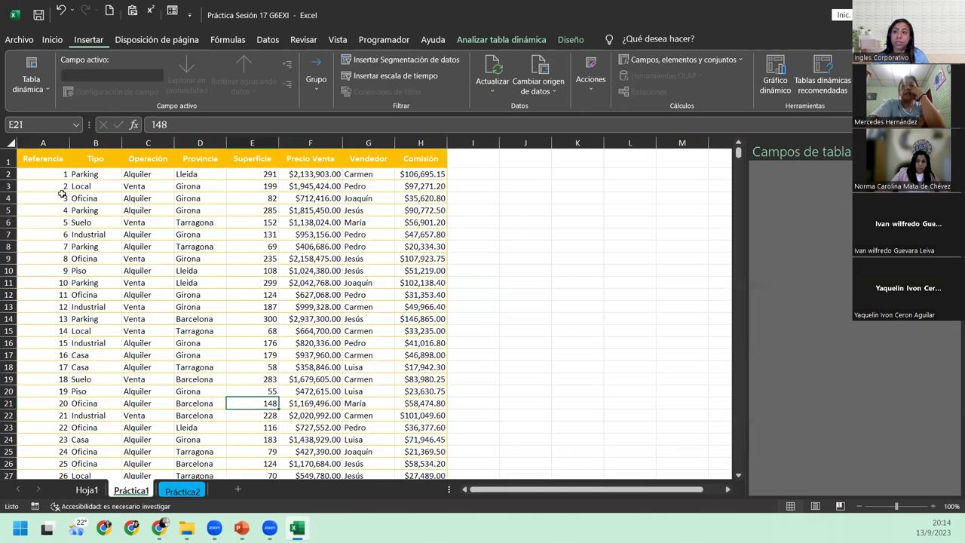
click(86, 174)
click(85, 188)
click(92, 213)
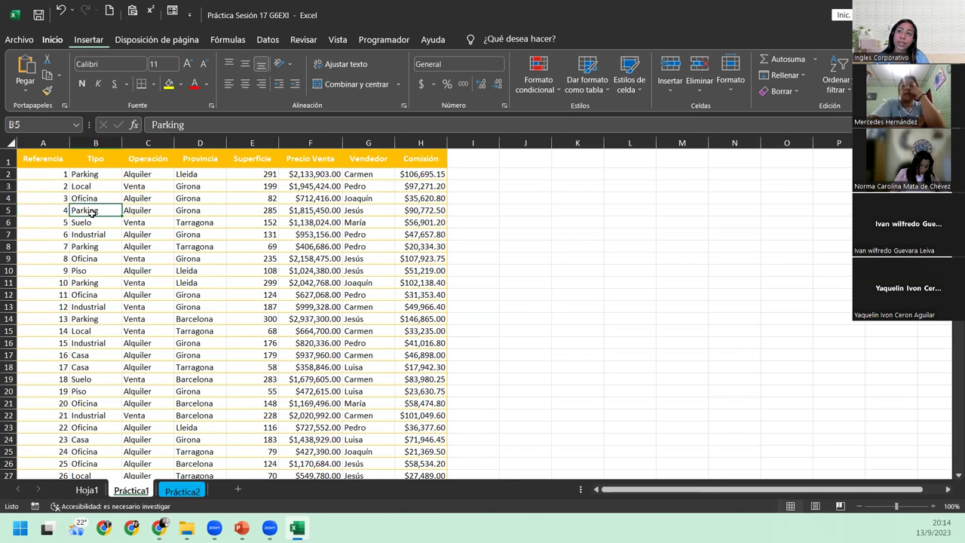
click(94, 221)
click(97, 234)
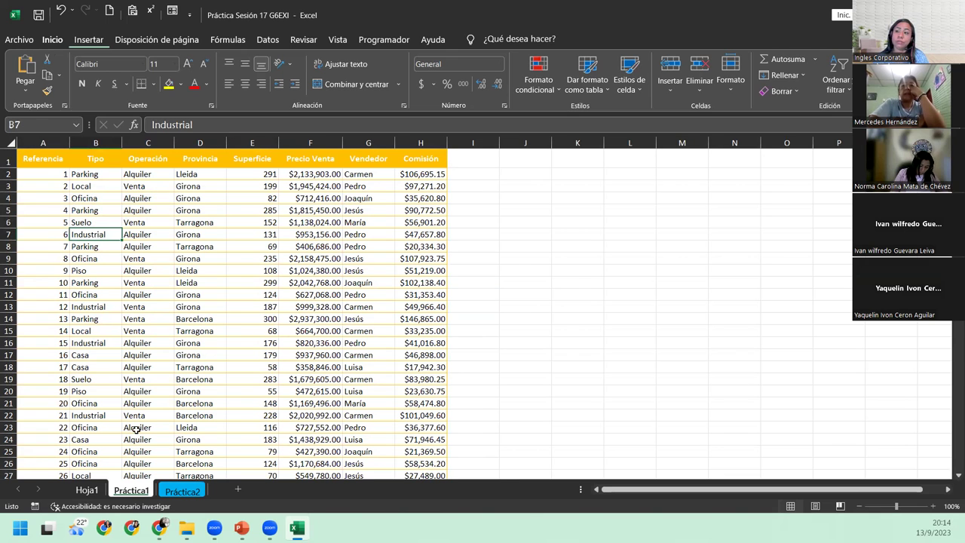
click(89, 490)
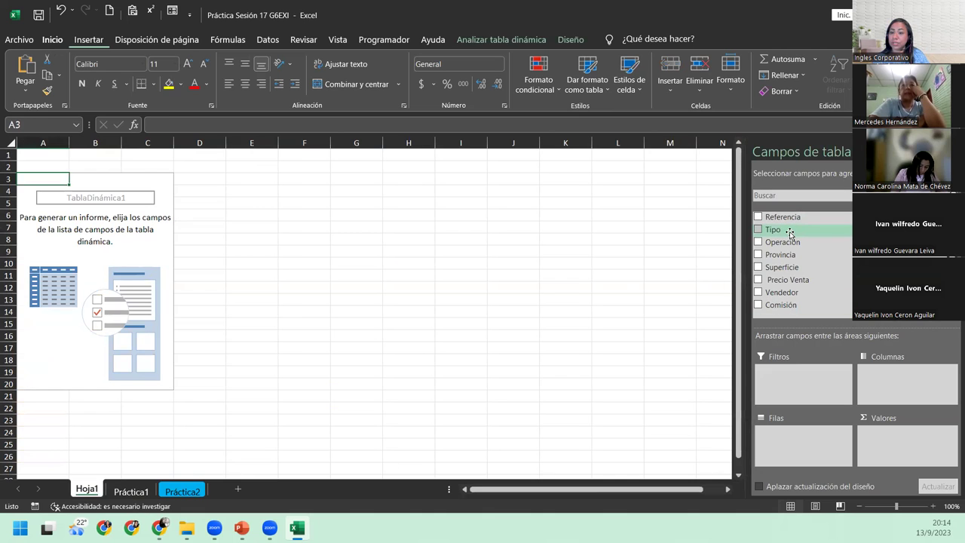
Put Tipo in Filas, compare the rows with Práctica1, and start moving Precio Venta to Valores.
drag(789, 230, 787, 341)
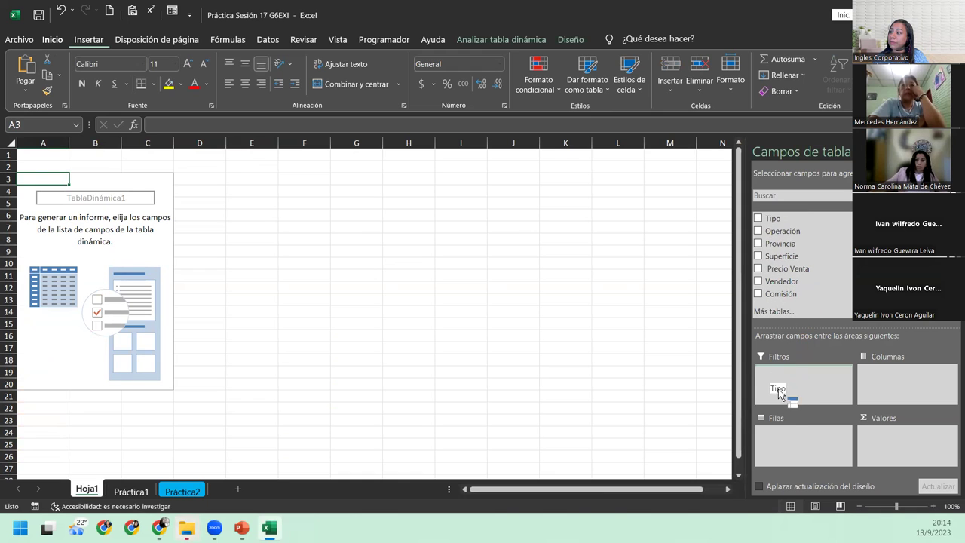
drag(787, 341, 780, 443)
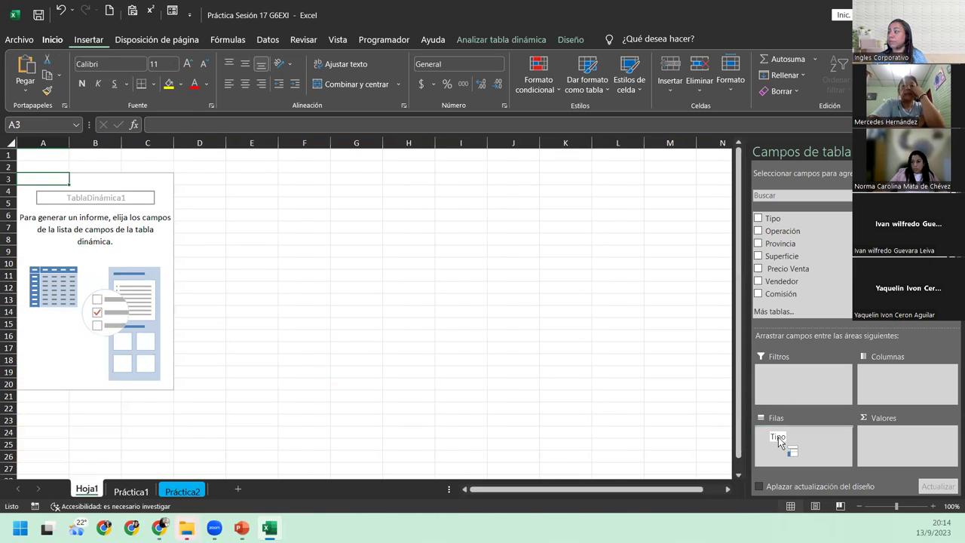
drag(779, 443, 778, 440)
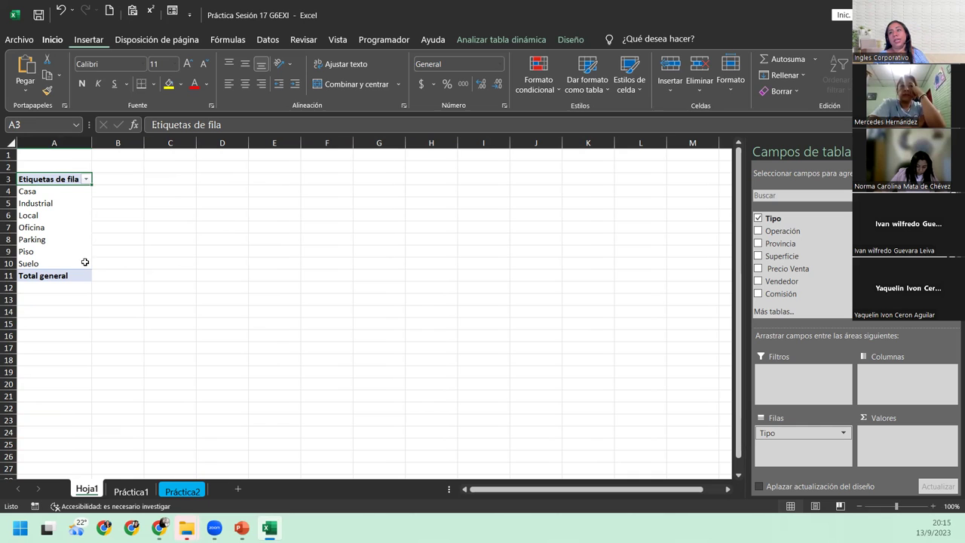
click(130, 490)
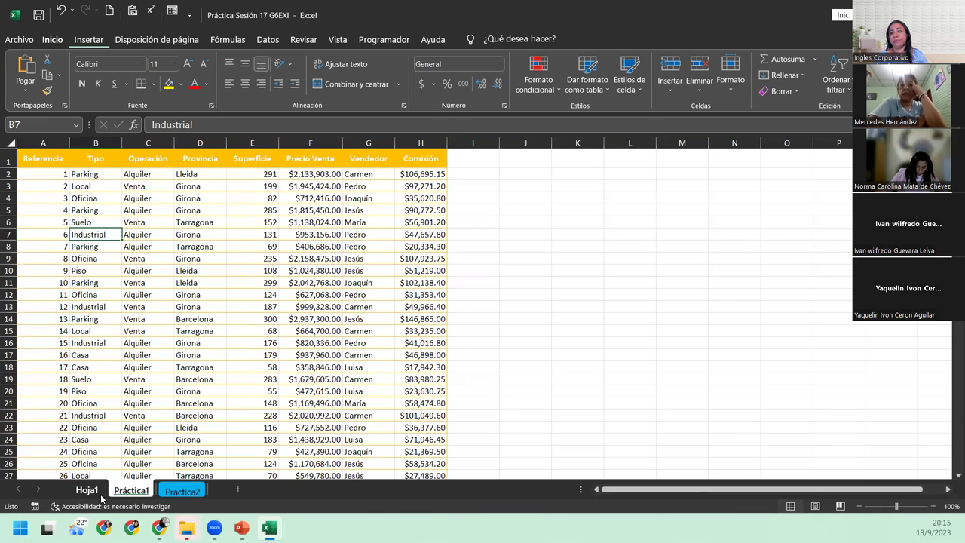
click(95, 494)
click(46, 215)
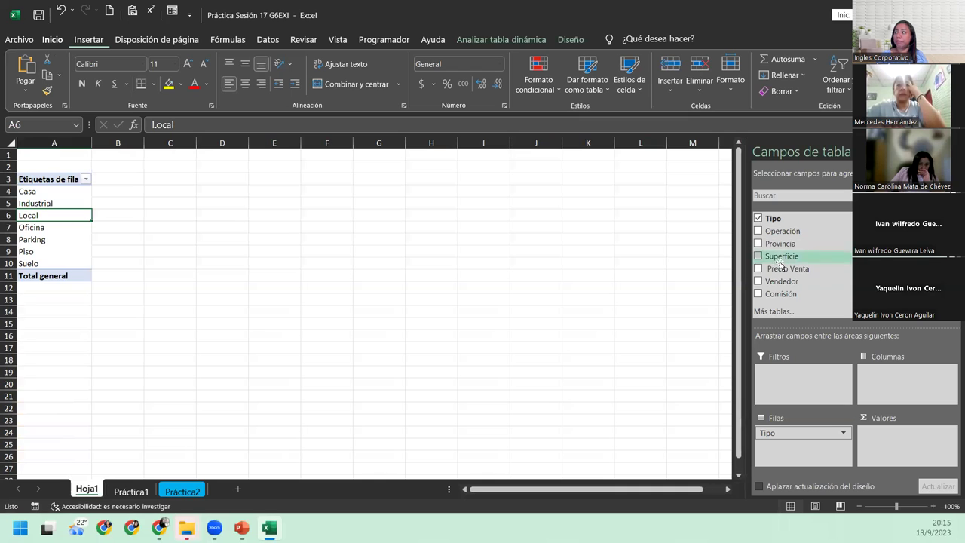
drag(776, 272, 897, 453)
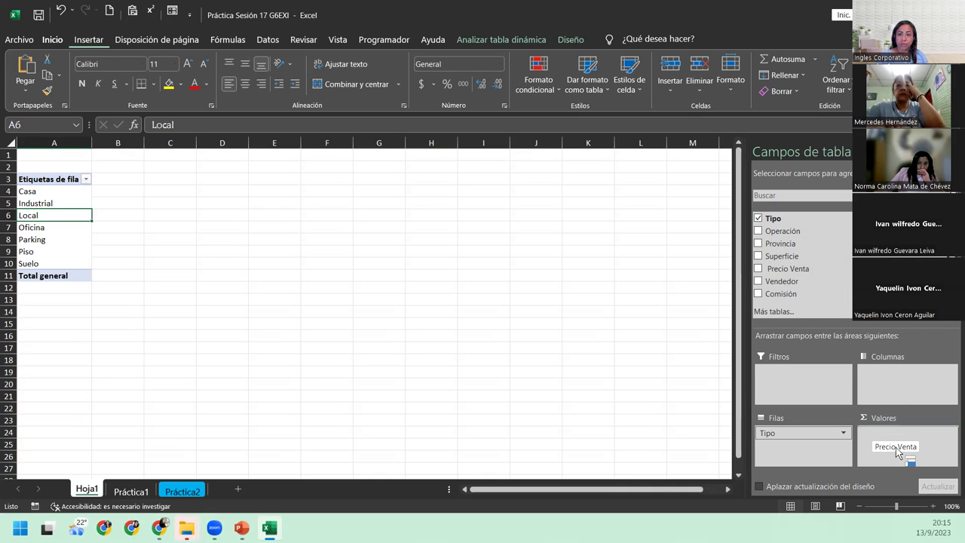
Drop Precio Venta into Valores so sales are summed per Tipo, totalling 351645480.
drag(896, 451, 895, 451)
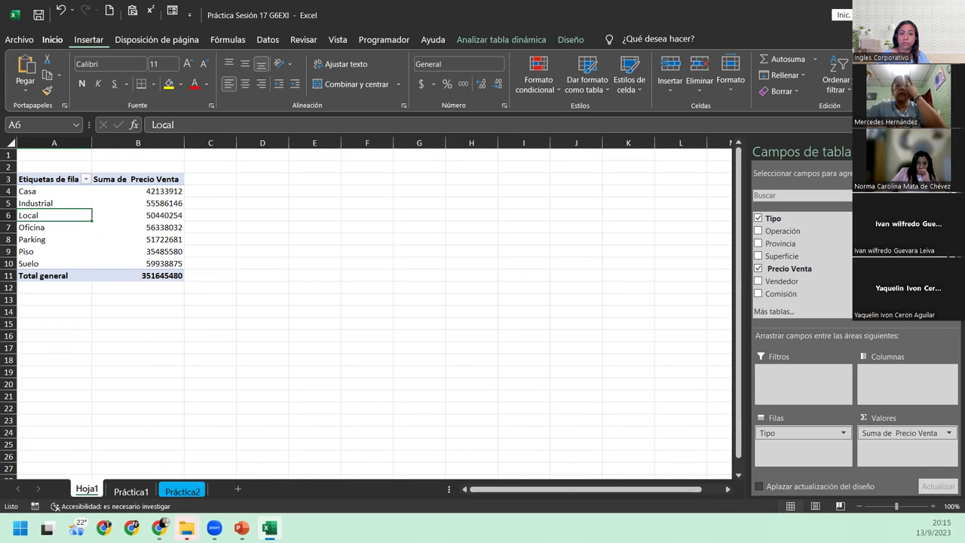
key(alt+Tab)
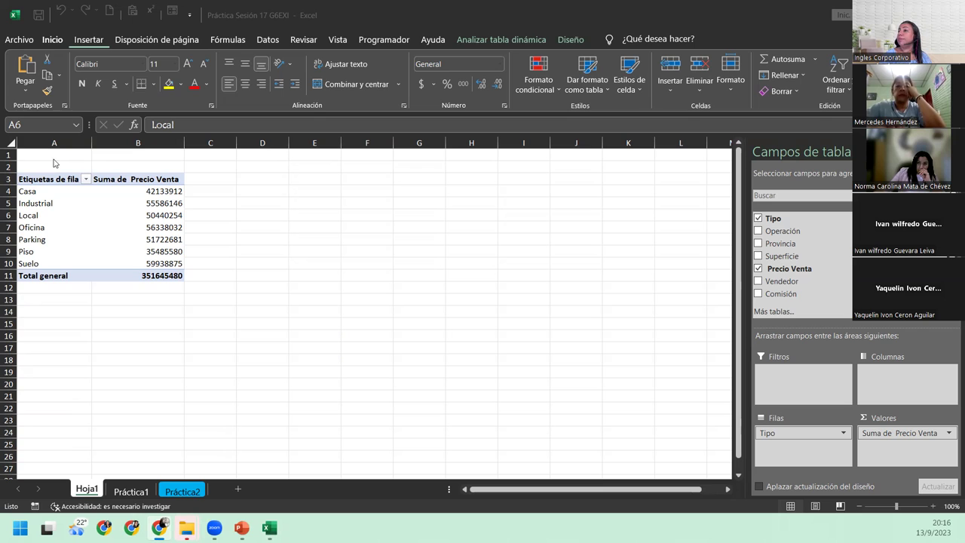
click(130, 192)
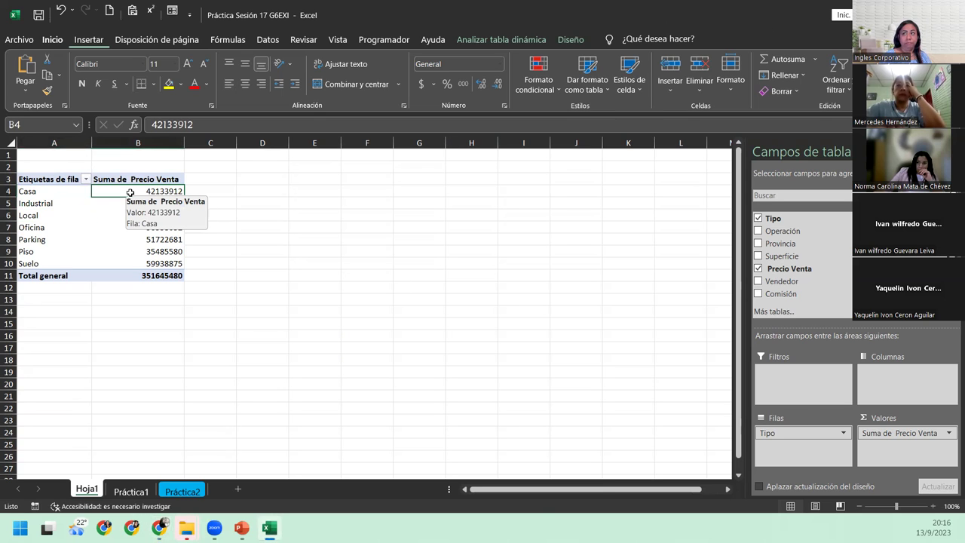
click(137, 492)
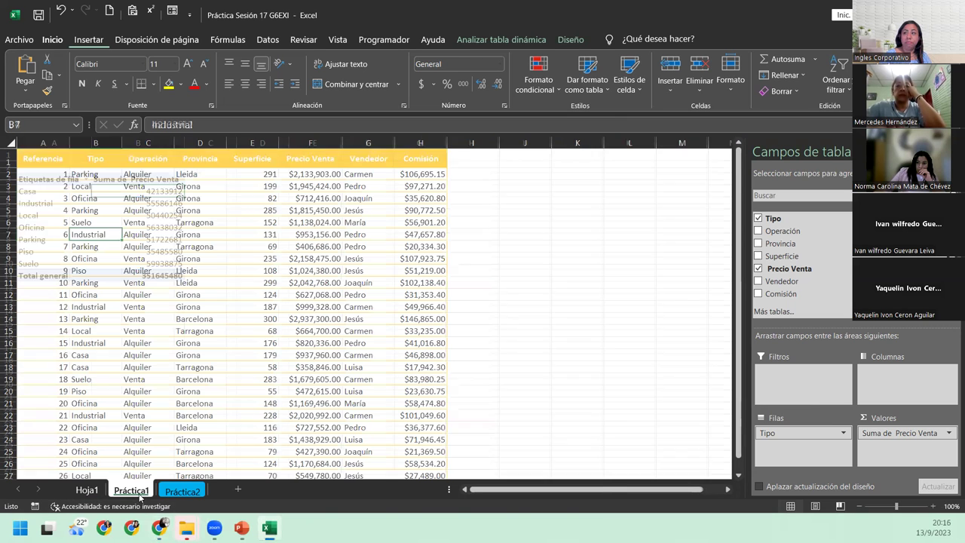
click(324, 210)
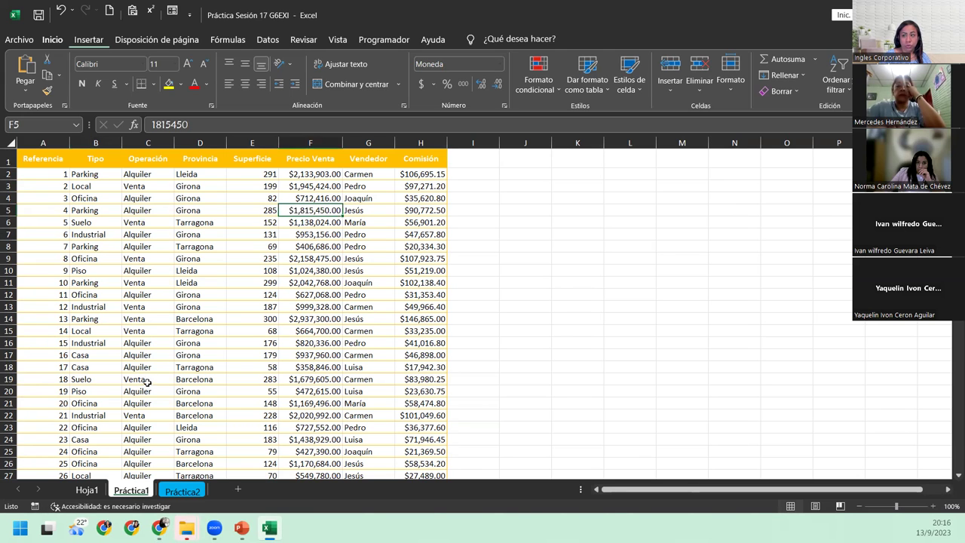
click(86, 491)
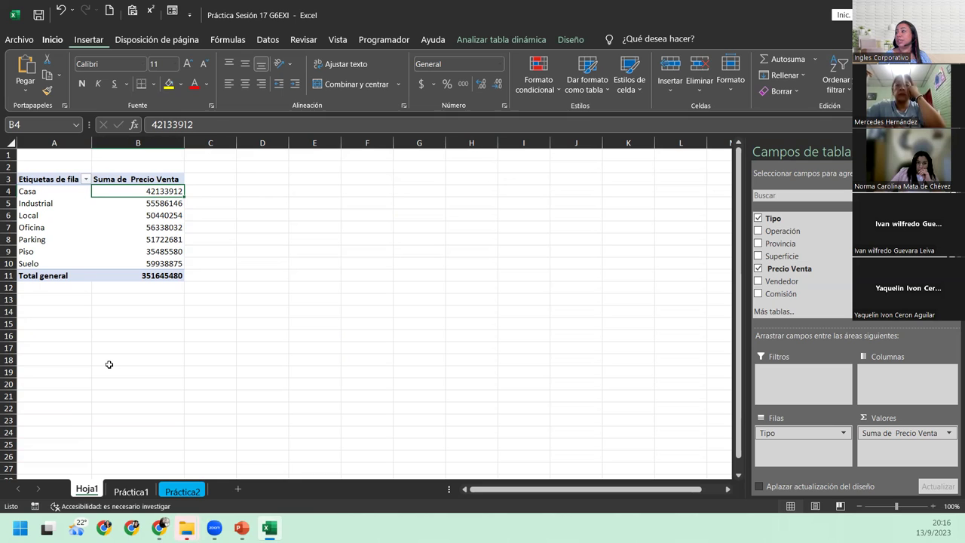
Open Configuración de campo de valor for the Suma de Precio Venta field.
click(936, 436)
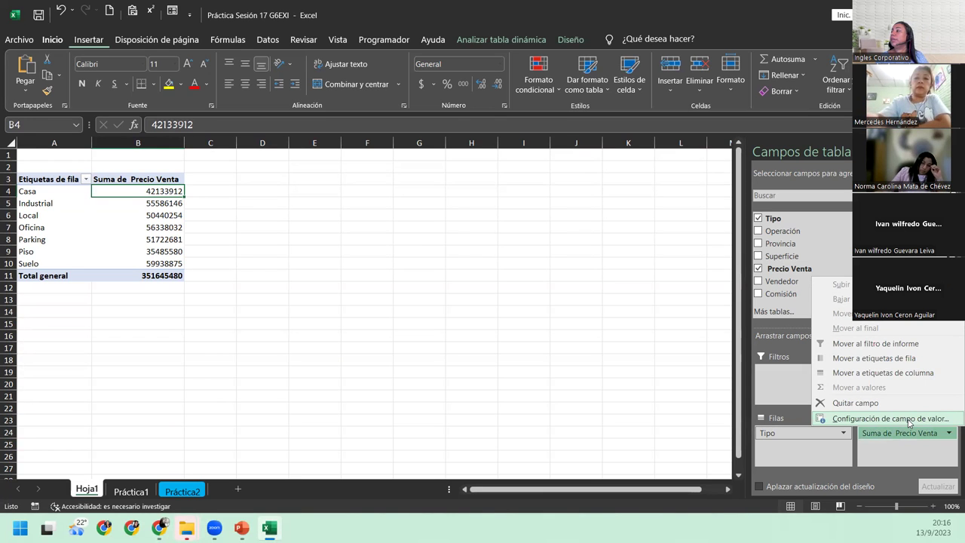
click(908, 419)
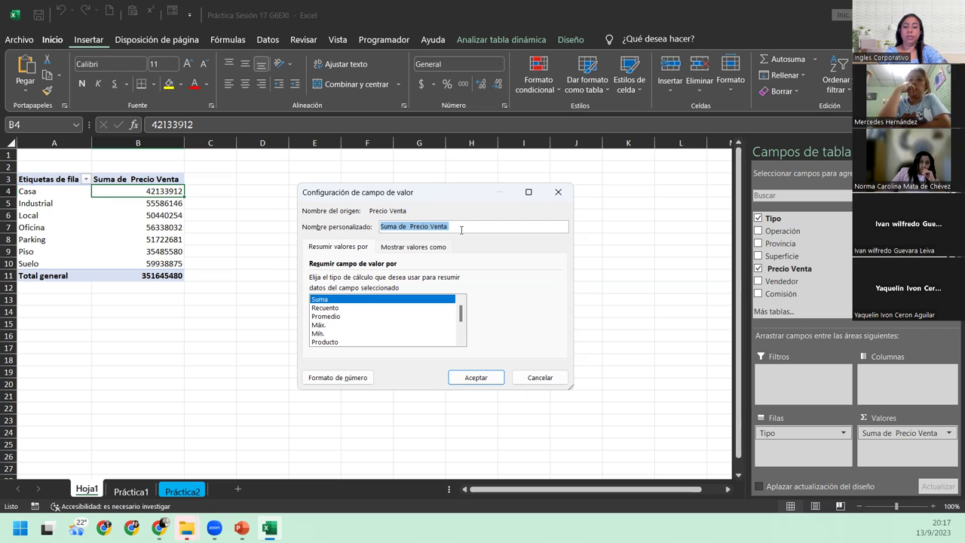
Enter 'Total de ventas' as the custom name for the summed Precio Venta field.
text(Total de ventas)
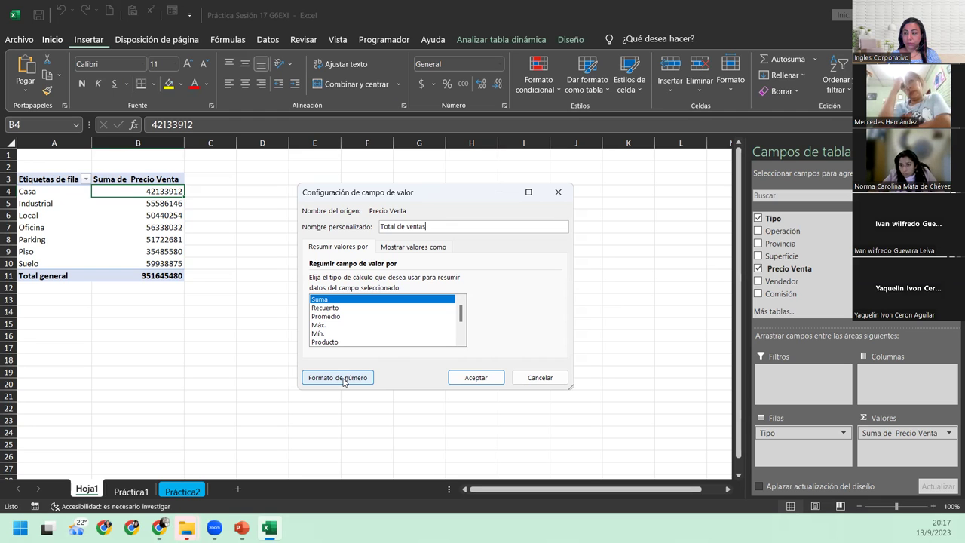
Format Total de ventas as Contabilidad with the $ Español (El Salvador) symbol and two decimals.
click(343, 379)
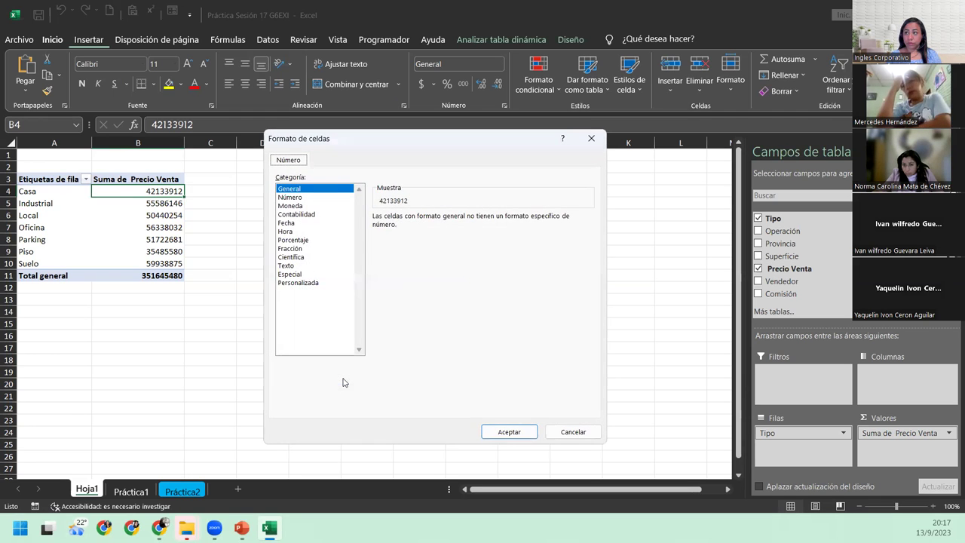
click(300, 215)
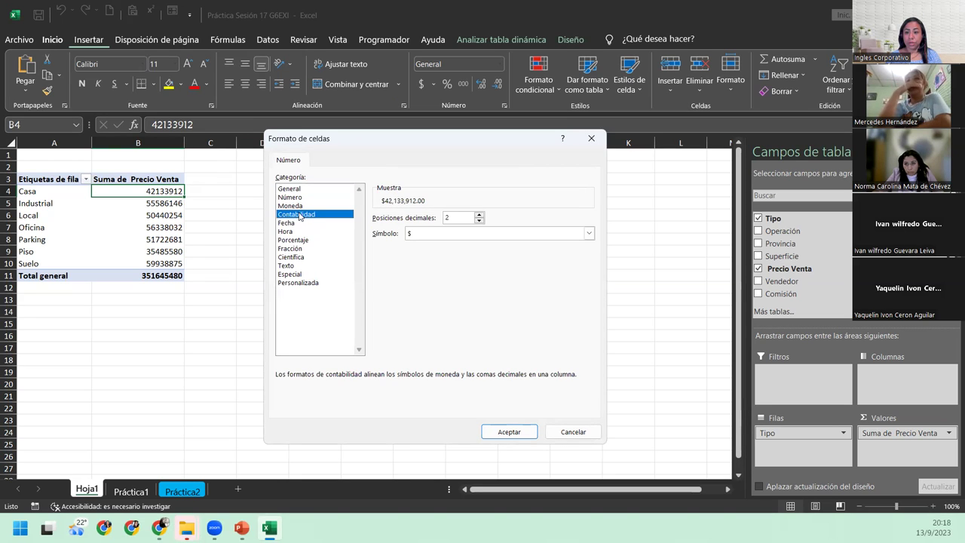
click(473, 235)
scroll(484, 392, down, 5)
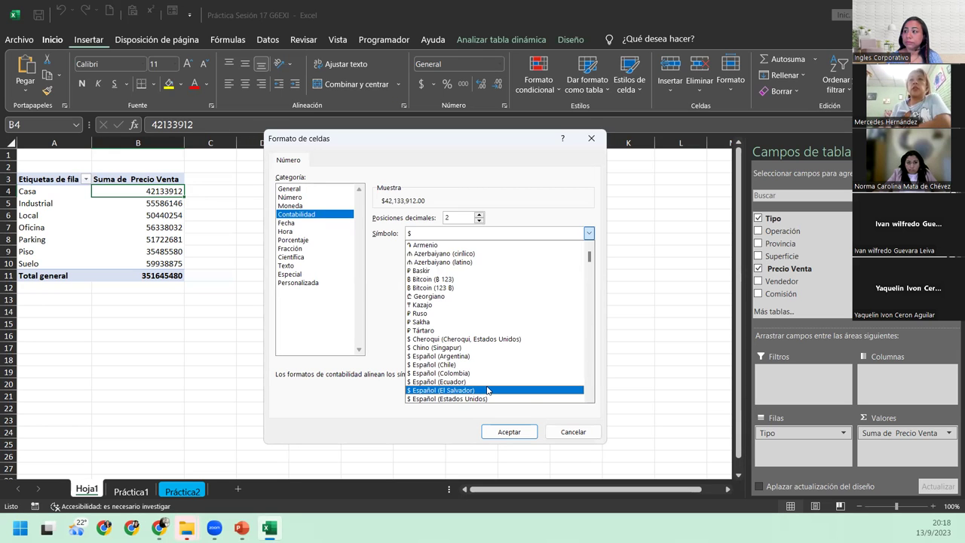
click(487, 389)
click(510, 433)
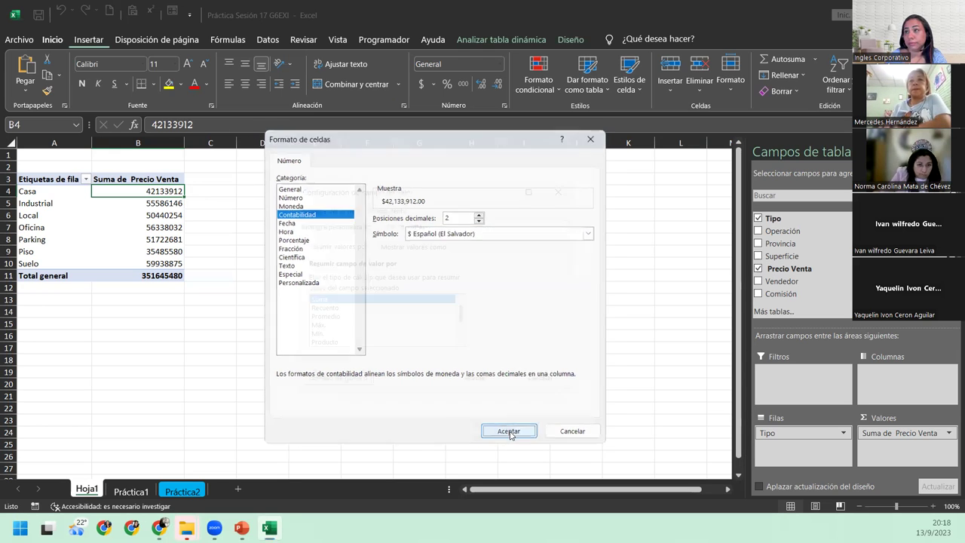
click(476, 378)
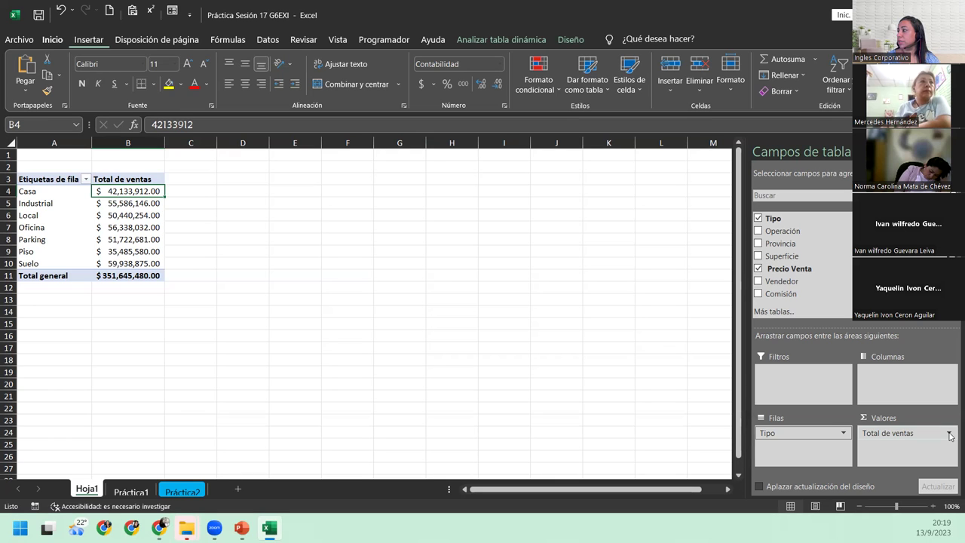
click(949, 434)
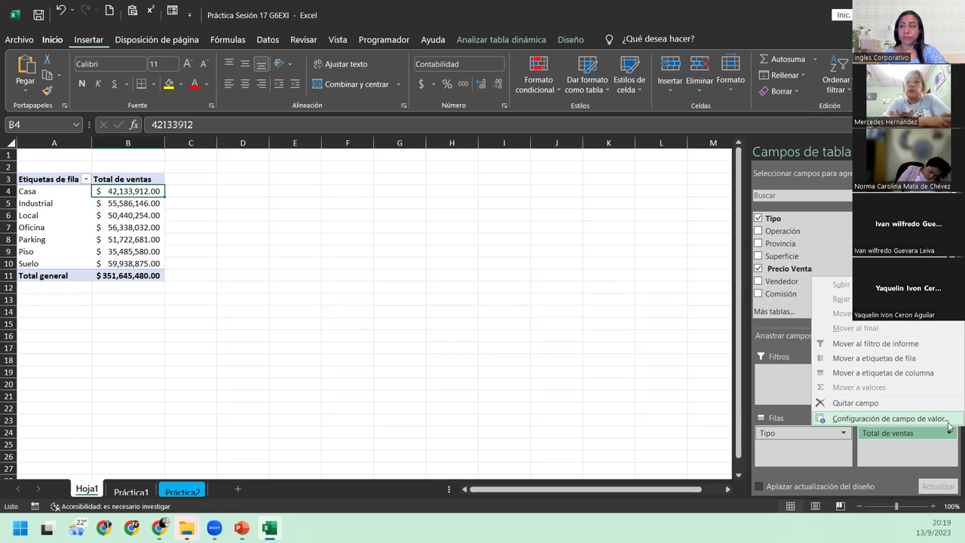
click(949, 427)
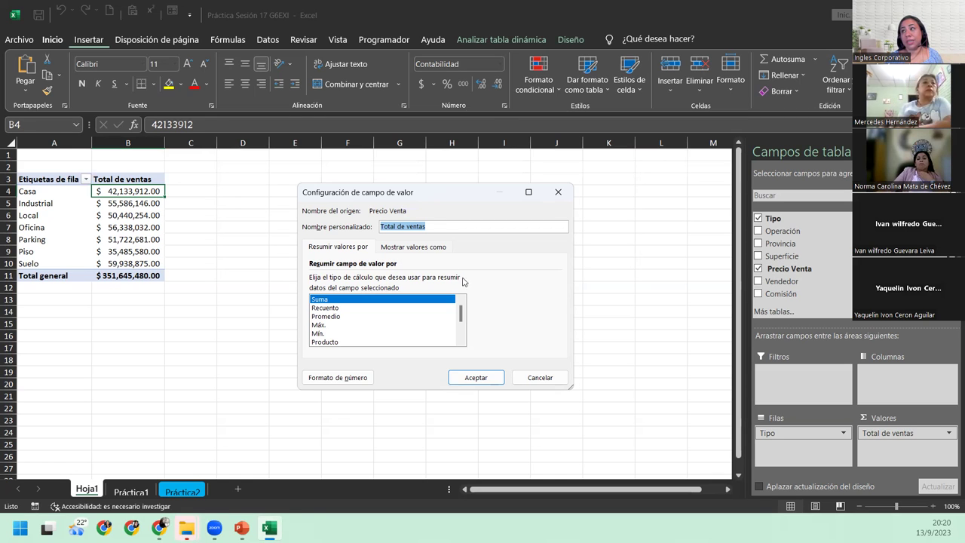
click(458, 227)
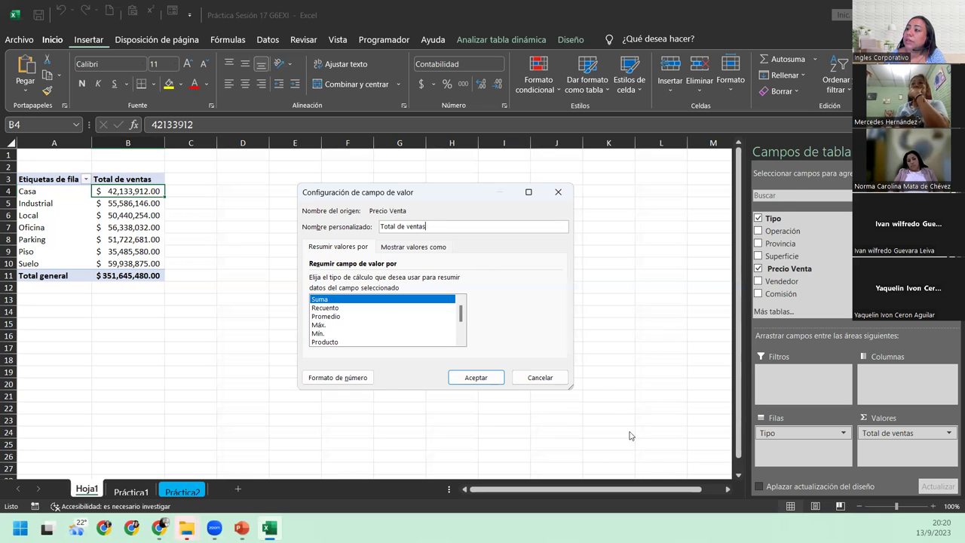
click(351, 377)
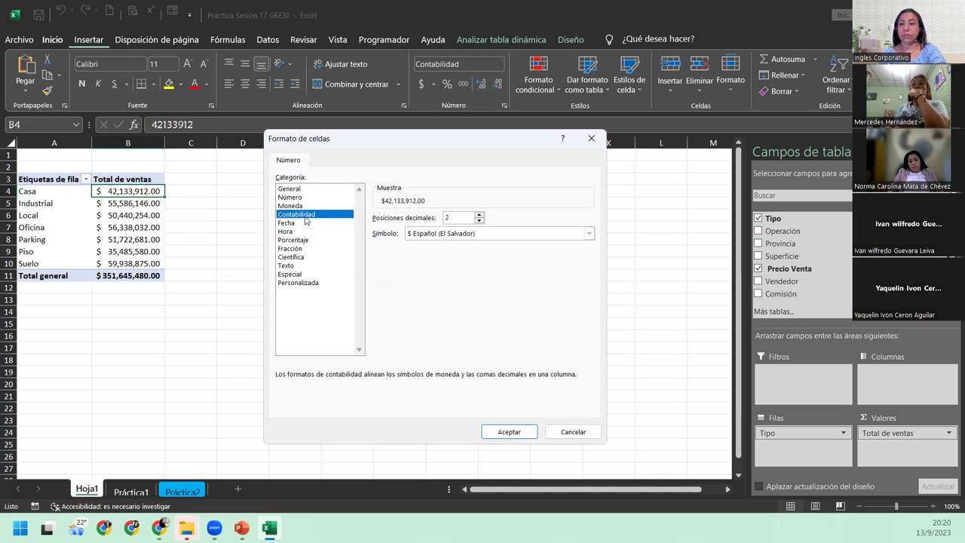
click(510, 432)
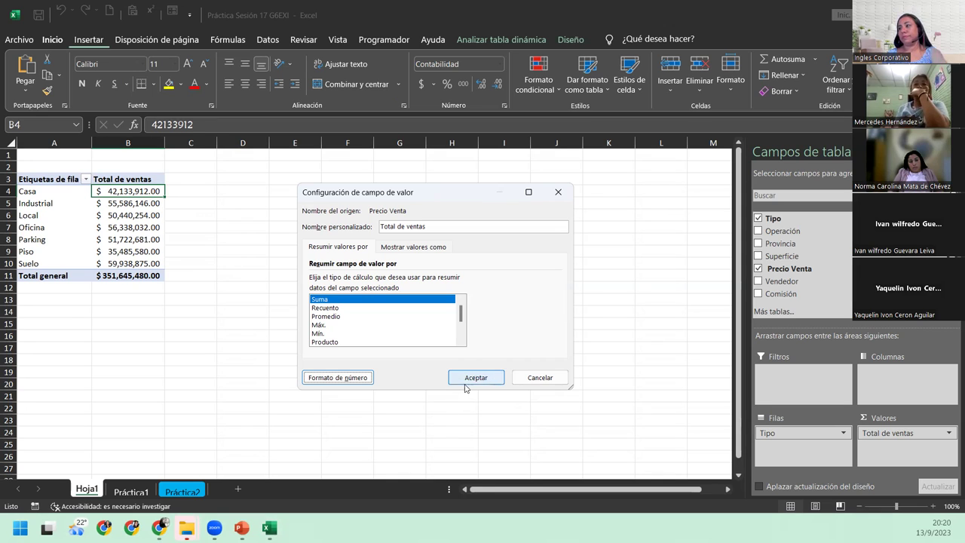
click(465, 379)
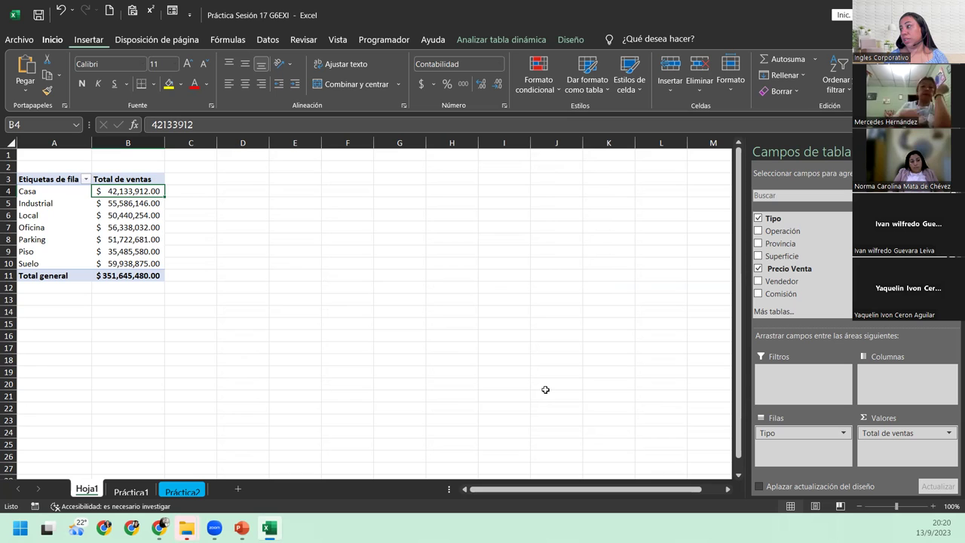
Check the Parking, Oficina, Suelo and other sales totals in the pivot.
click(114, 239)
click(114, 202)
click(116, 215)
click(119, 227)
click(119, 263)
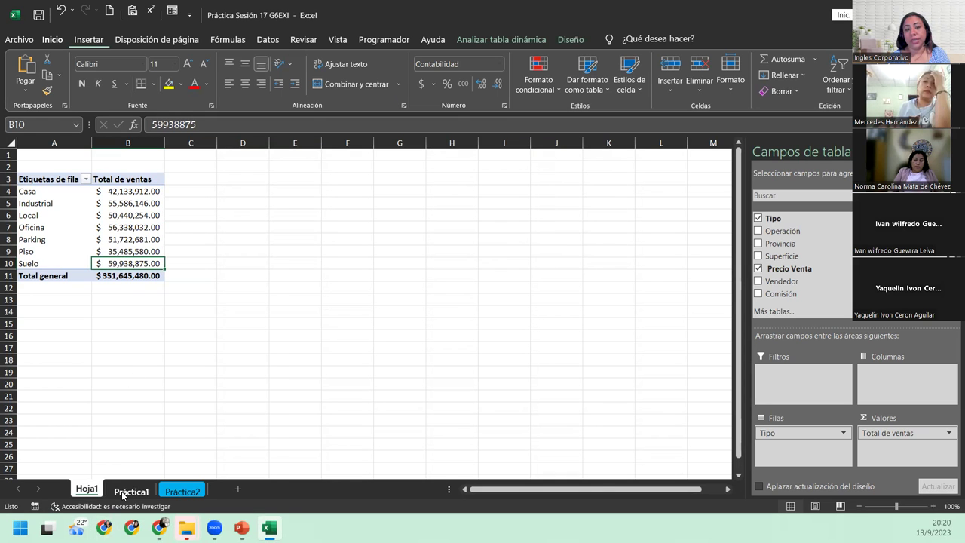
From the Práctica1 sheet, start a new pivot table on range A1:H301.
click(125, 492)
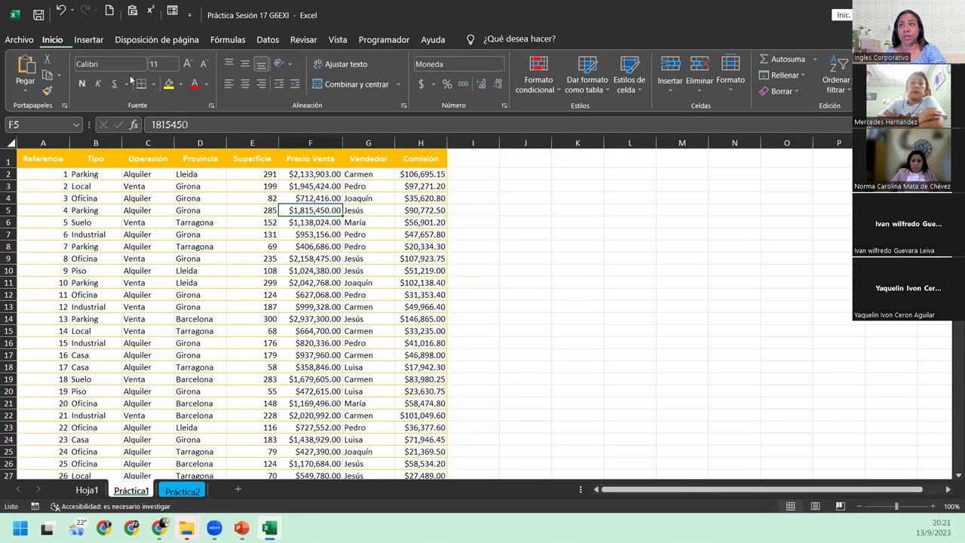
click(89, 39)
click(29, 60)
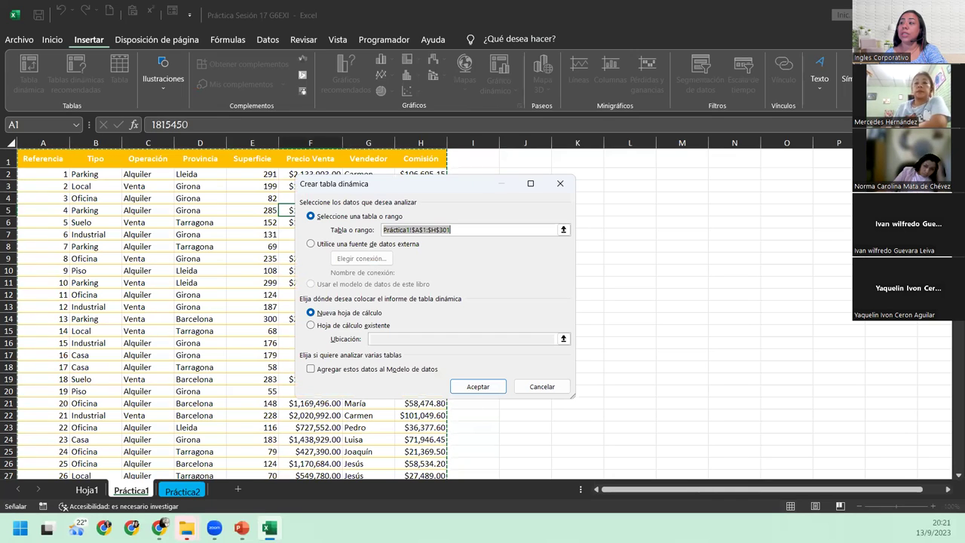
Place the new pivot table on the existing Hoja1 sheet at cell A20.
click(332, 326)
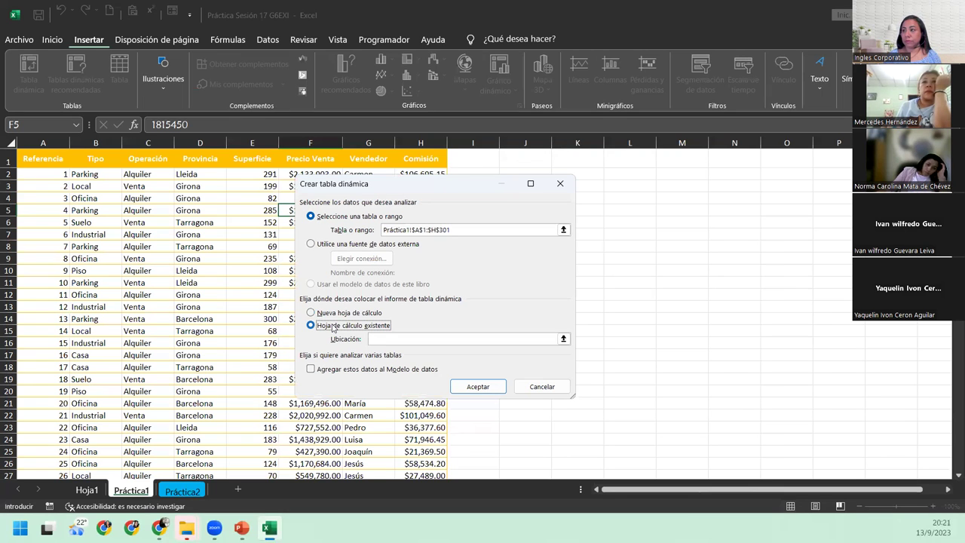
click(403, 340)
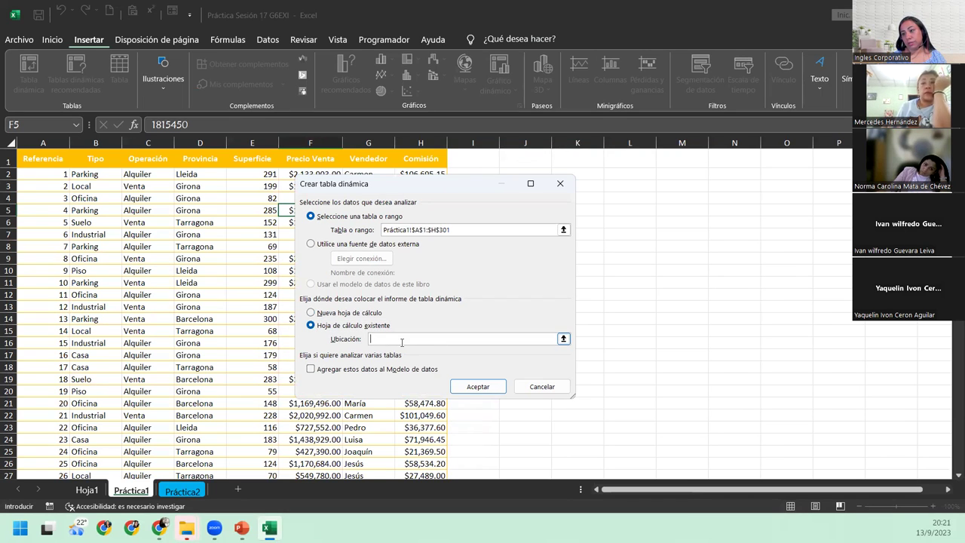
click(94, 490)
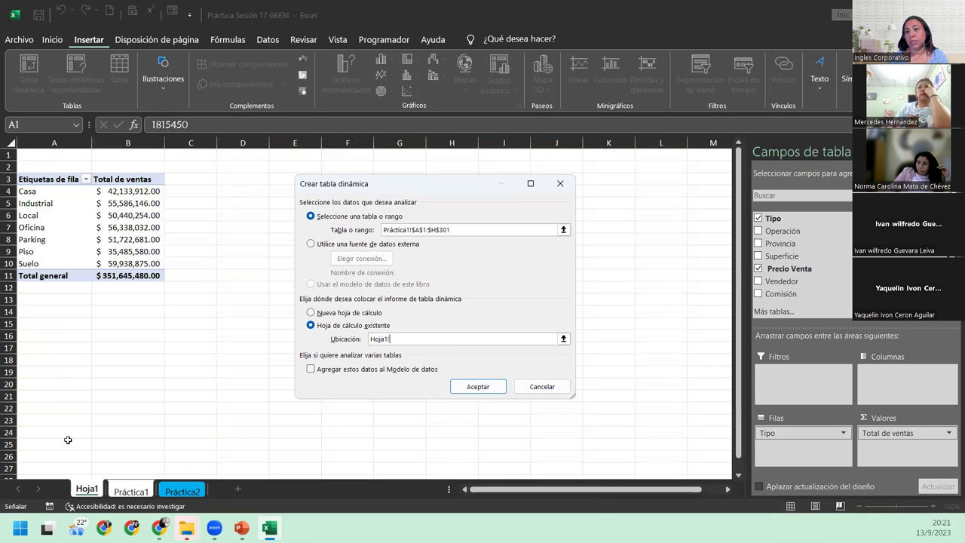
click(36, 379)
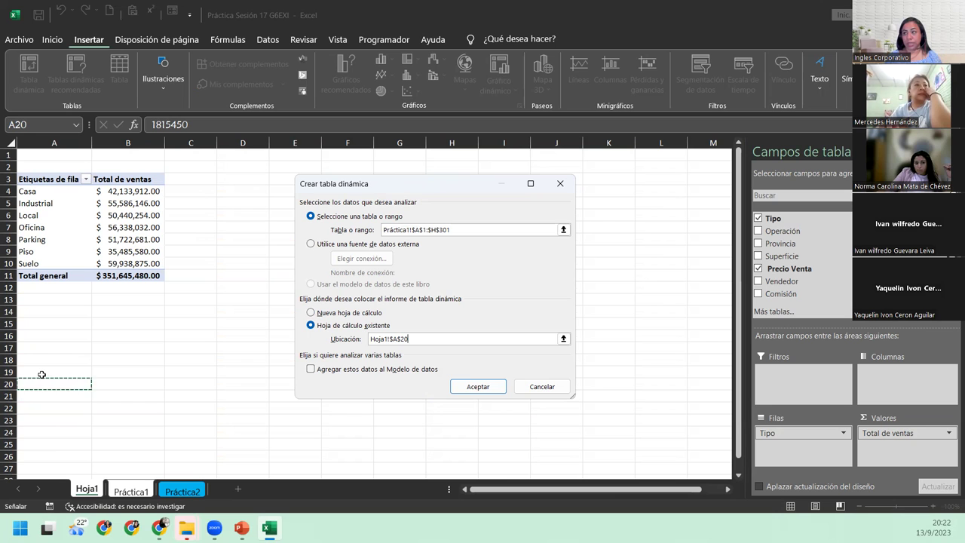
click(499, 387)
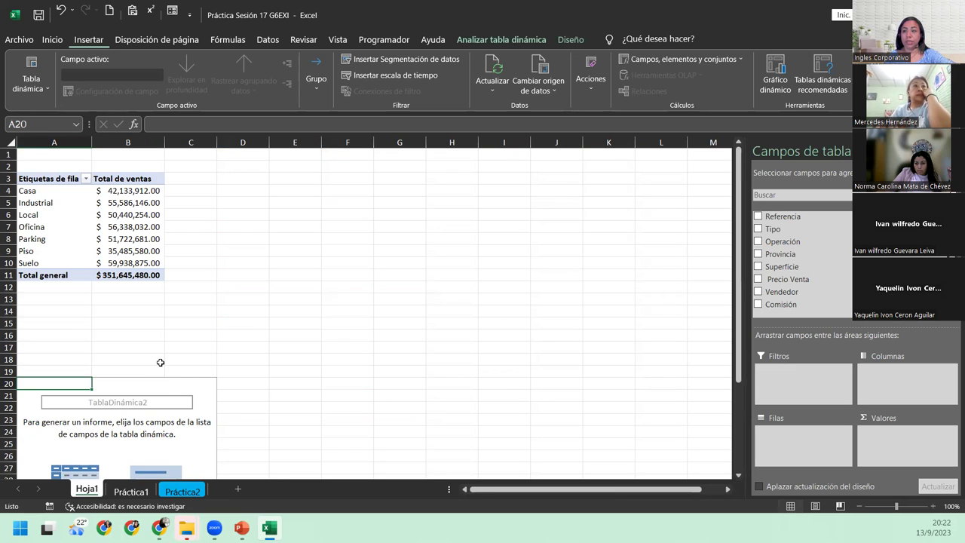
Add Vendedor as rows and Comisión as summed values in the A20 pivot.
scroll(161, 361, down, 2)
scroll(157, 362, down, 2)
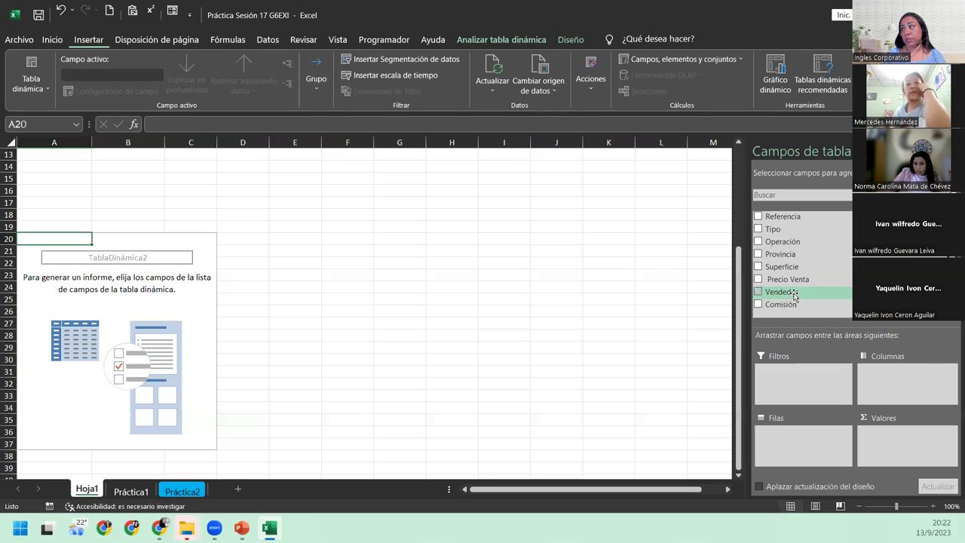
drag(780, 292, 810, 442)
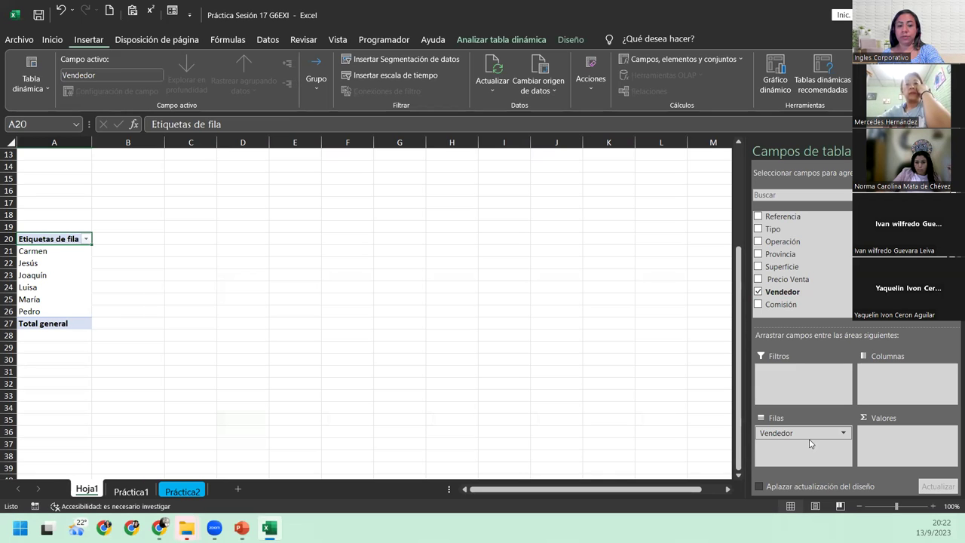
drag(781, 304, 888, 450)
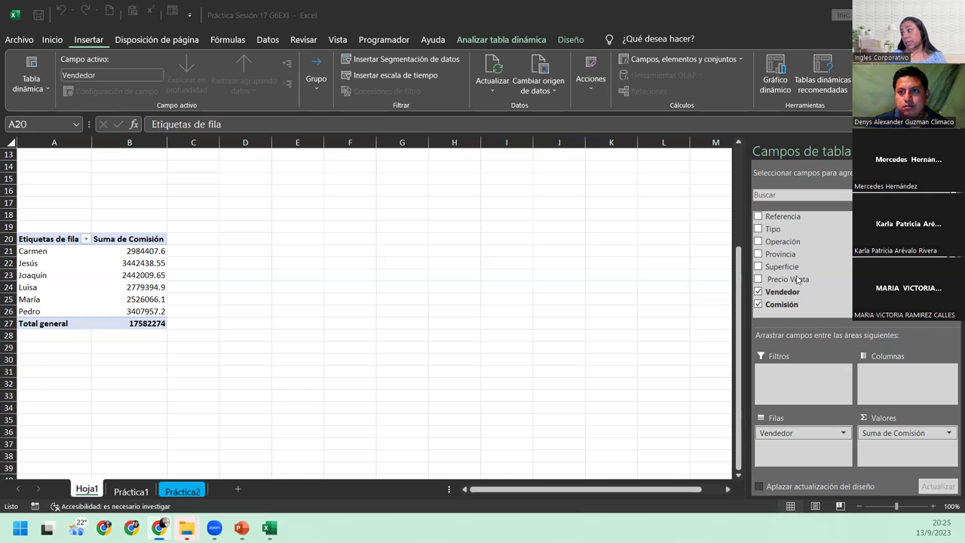
Format the commission sum as Contabilidad with the $ Español (El Salvador) symbol.
click(918, 436)
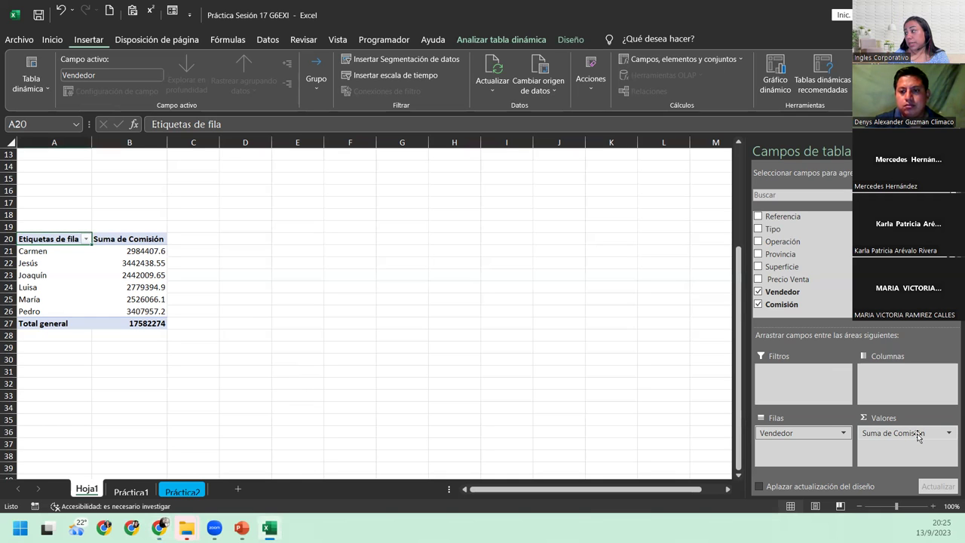
click(917, 435)
click(875, 475)
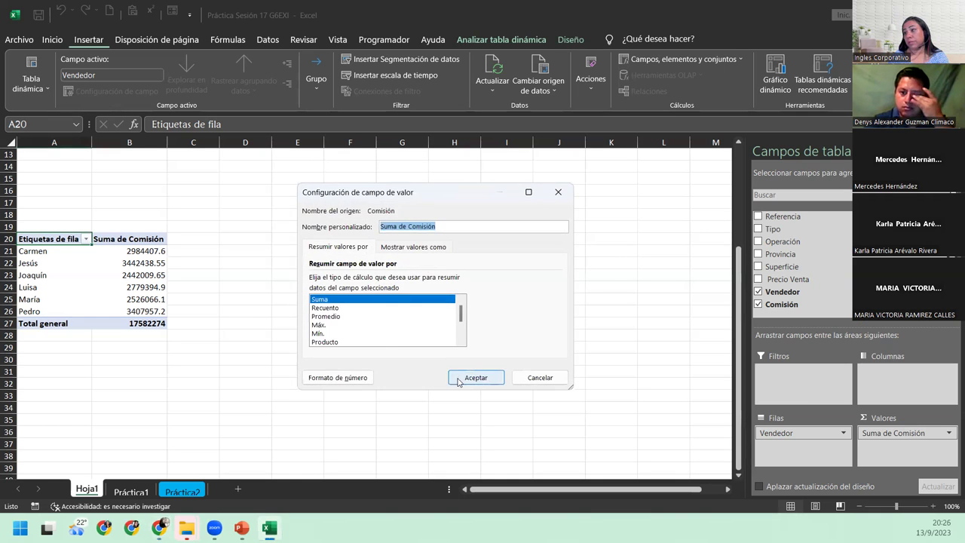
click(332, 376)
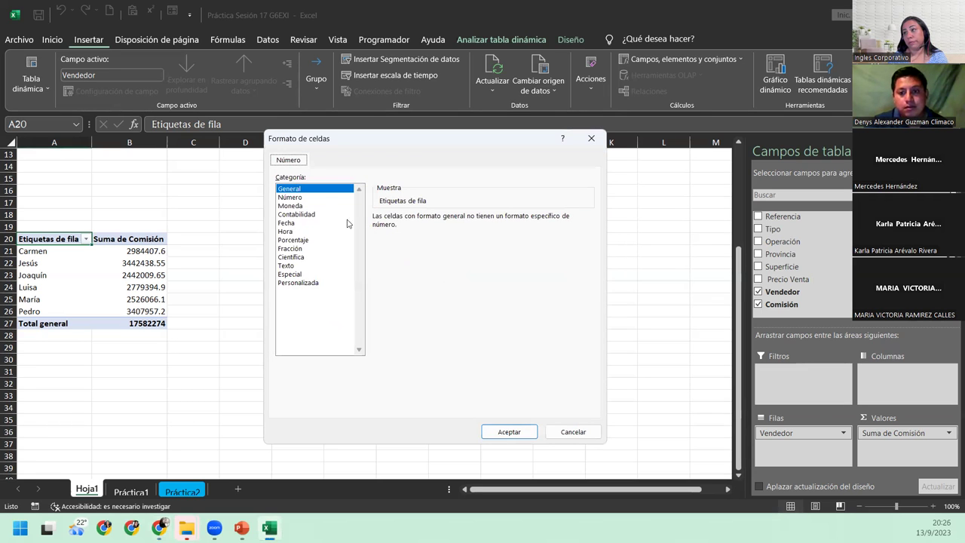
click(303, 215)
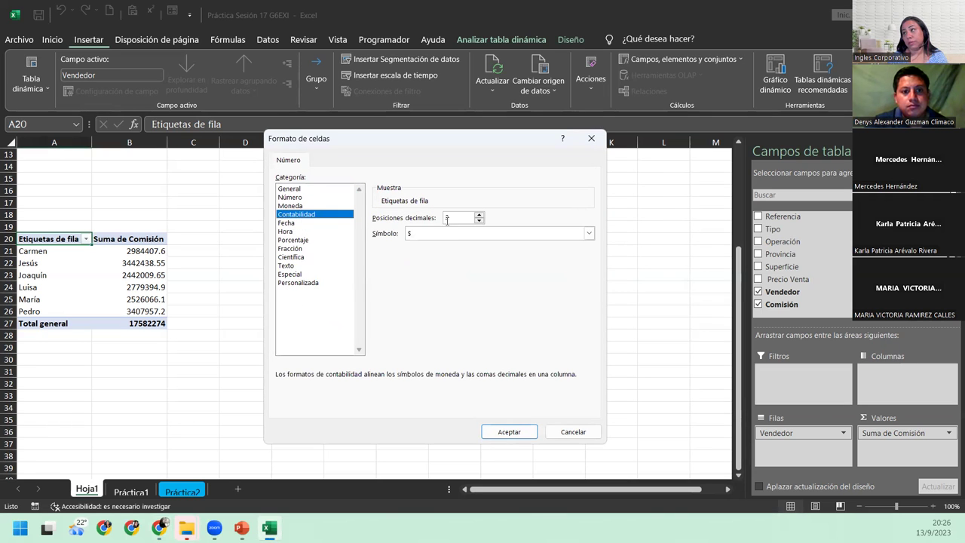
click(460, 234)
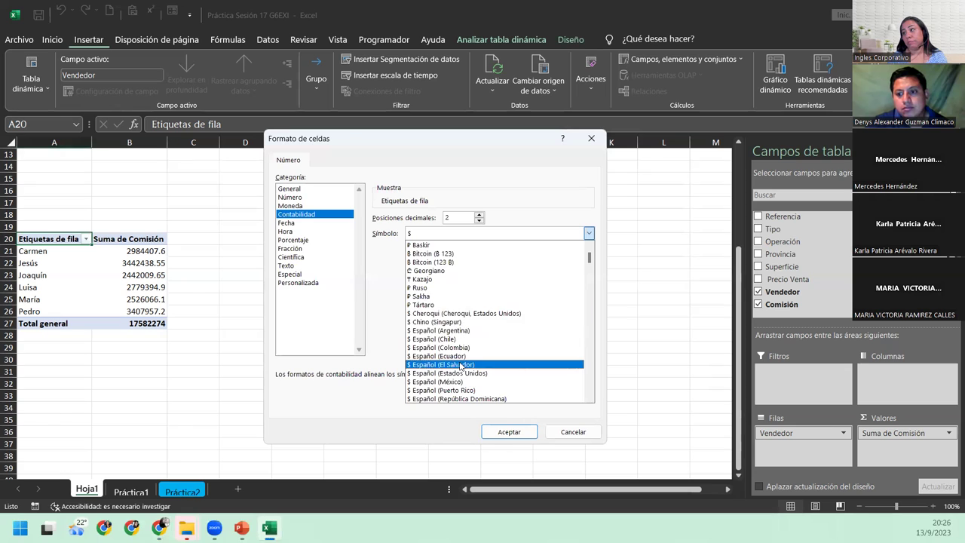
click(461, 365)
click(509, 431)
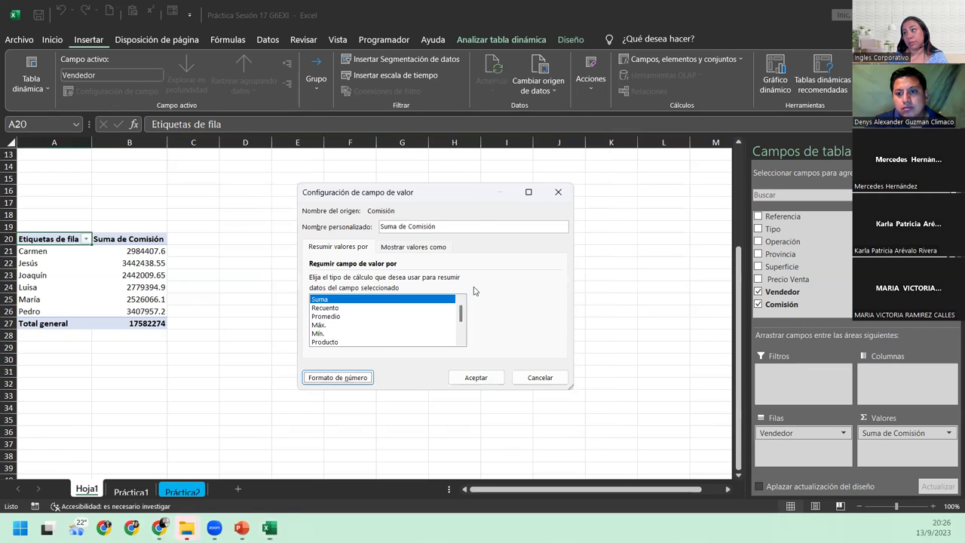
Rename the commission value field to 'Comisión por vendedor' and apply the settings.
click(471, 226)
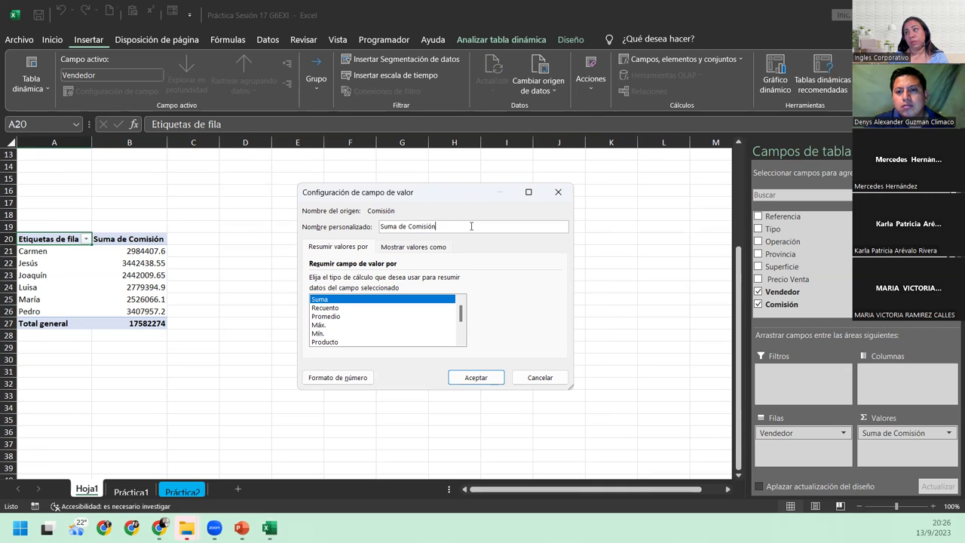
key(ctrl+a)
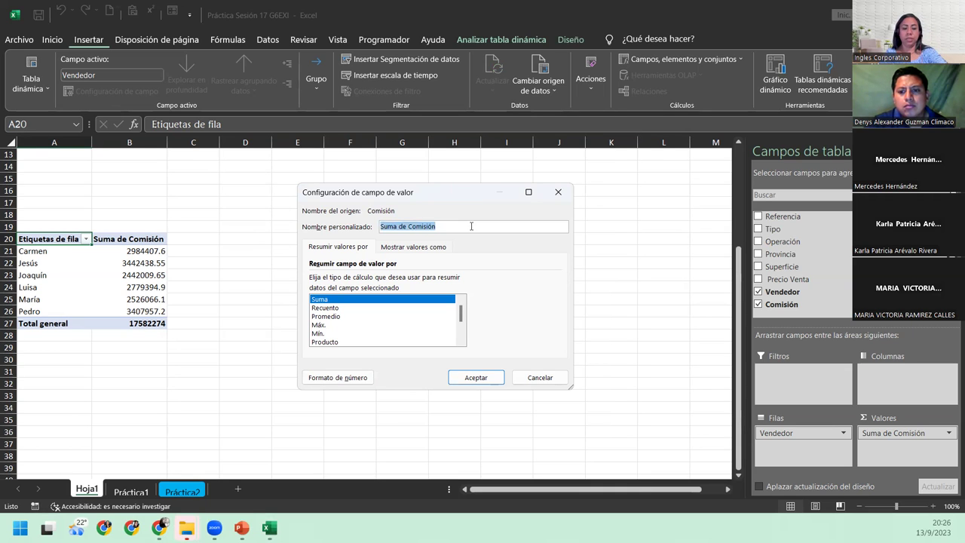
text(Comisi+on por vendedor)
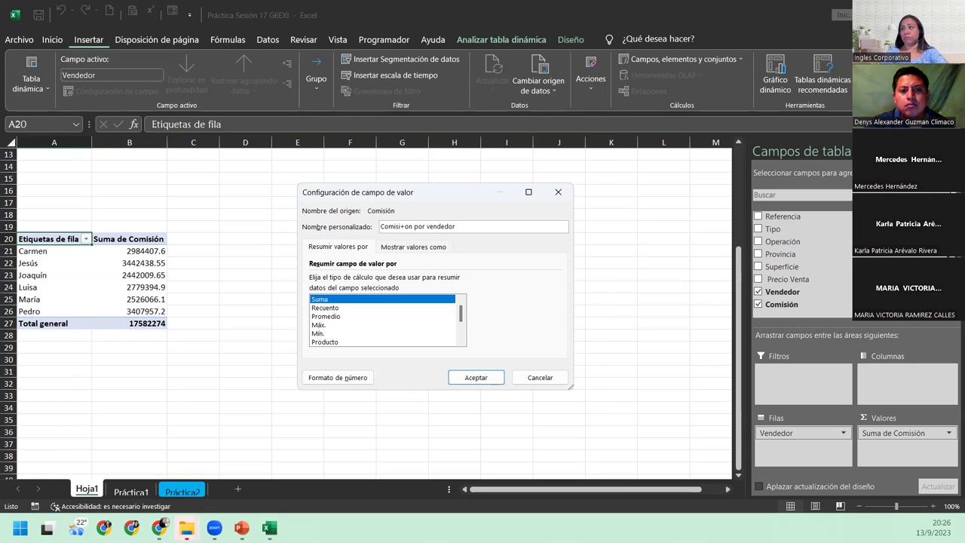
click(405, 226)
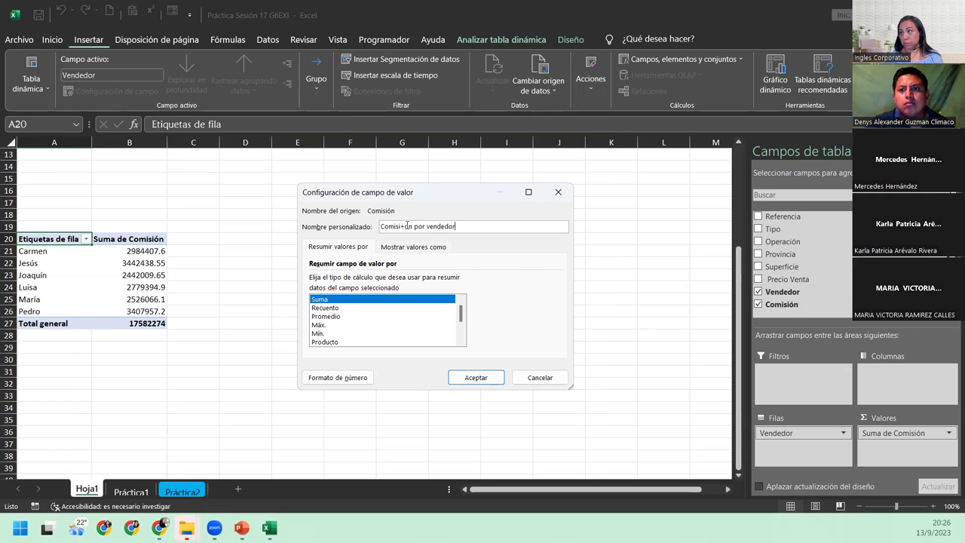
key(BackSpace)
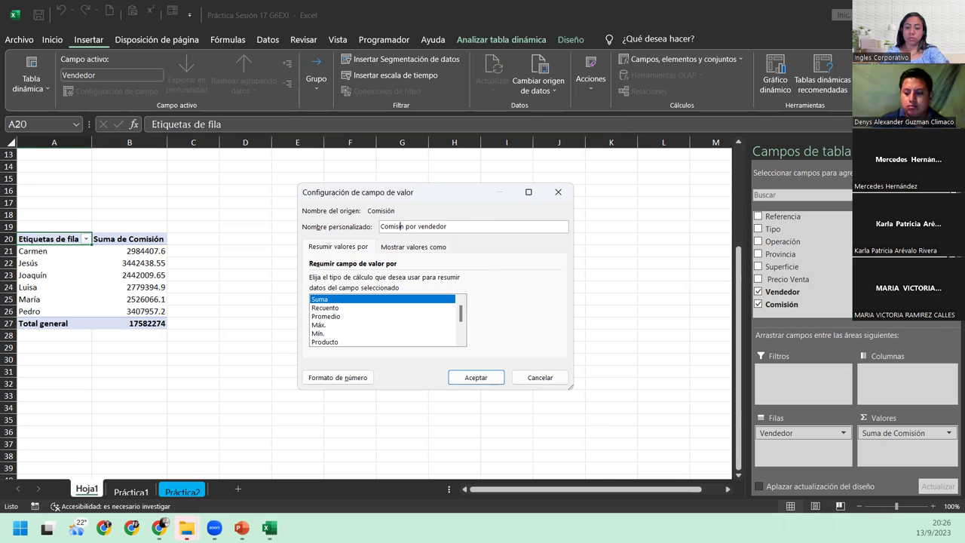
text(ó)
key(Return)
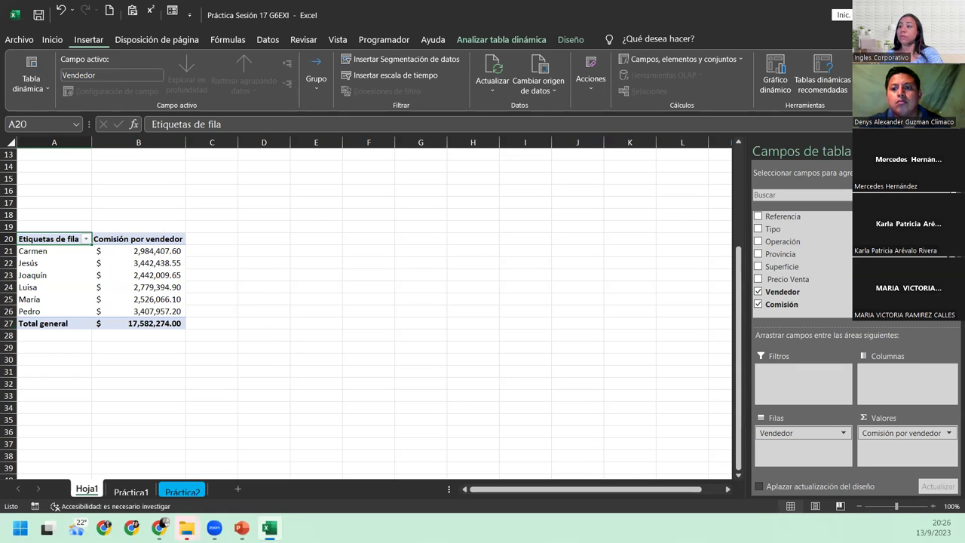
Select Joaquín's commission value in the pivot table.
mouse_move(148, 287)
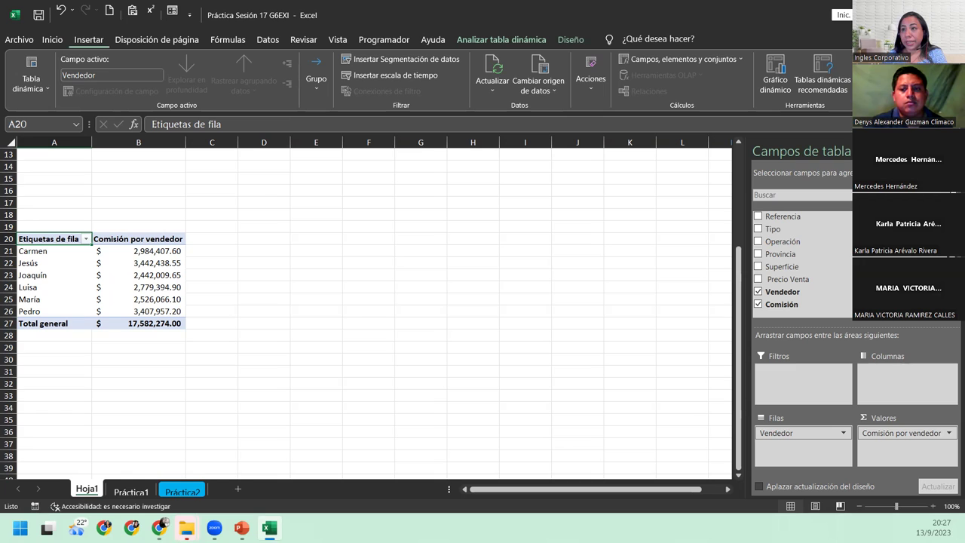
mouse_move(144, 269)
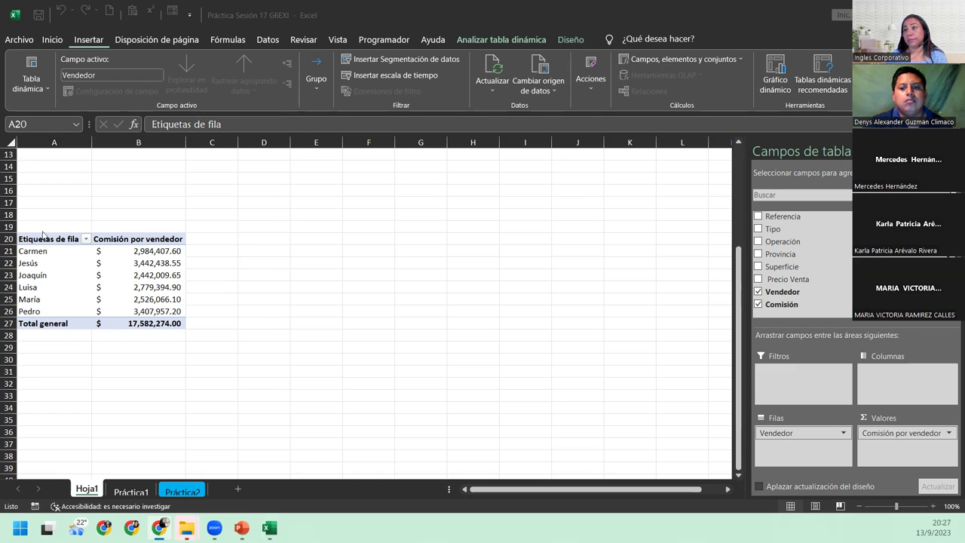
click(101, 270)
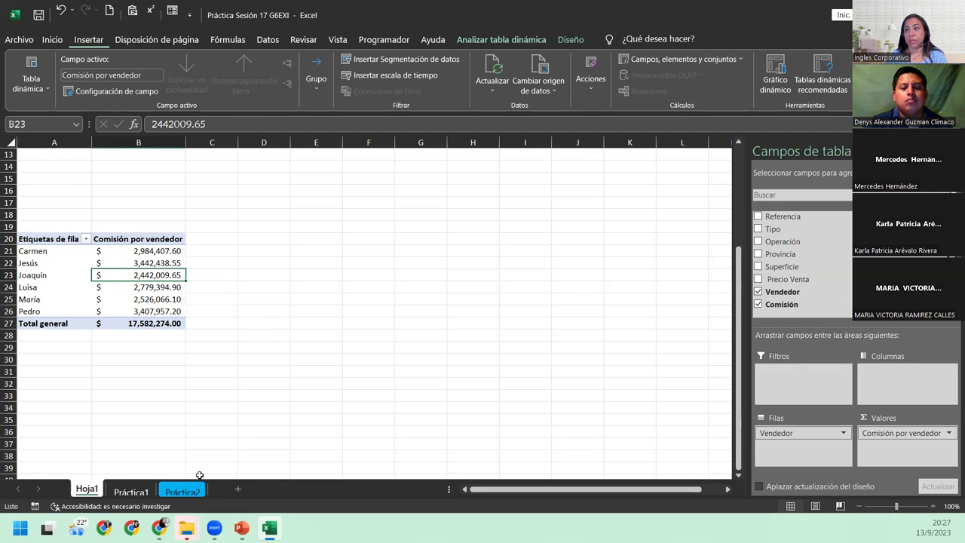
Compare Hoja1 and Práctica1, then select a cell in the Práctica1 sales data.
click(140, 491)
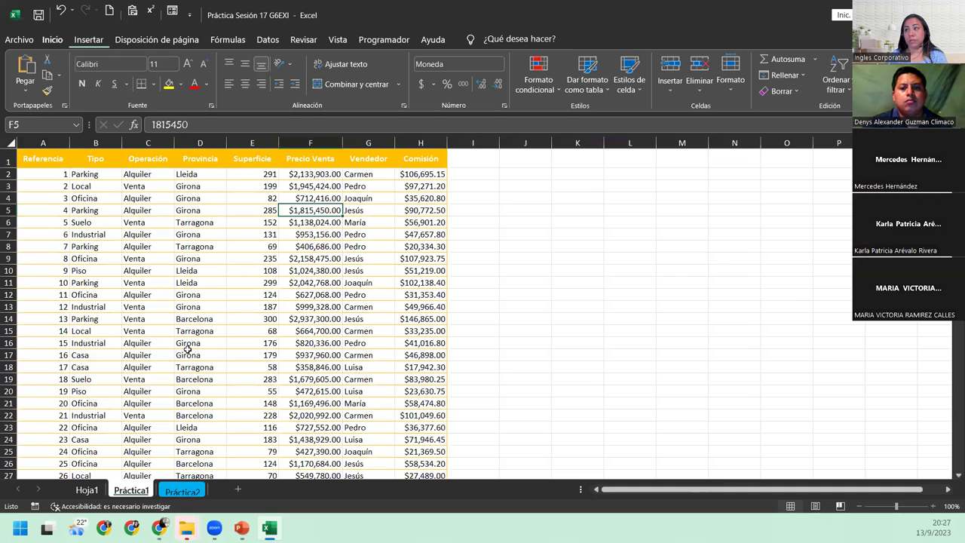
click(78, 489)
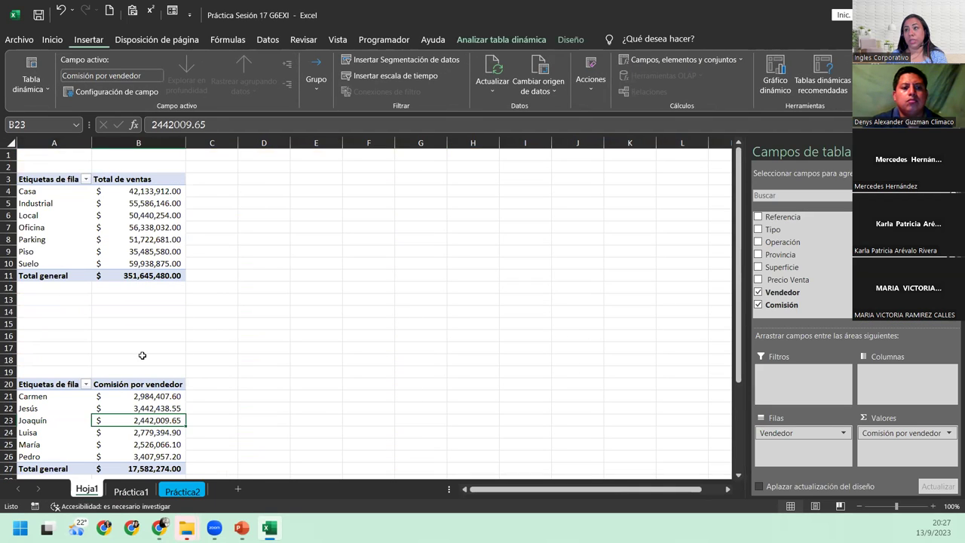
scroll(141, 355, down, 4)
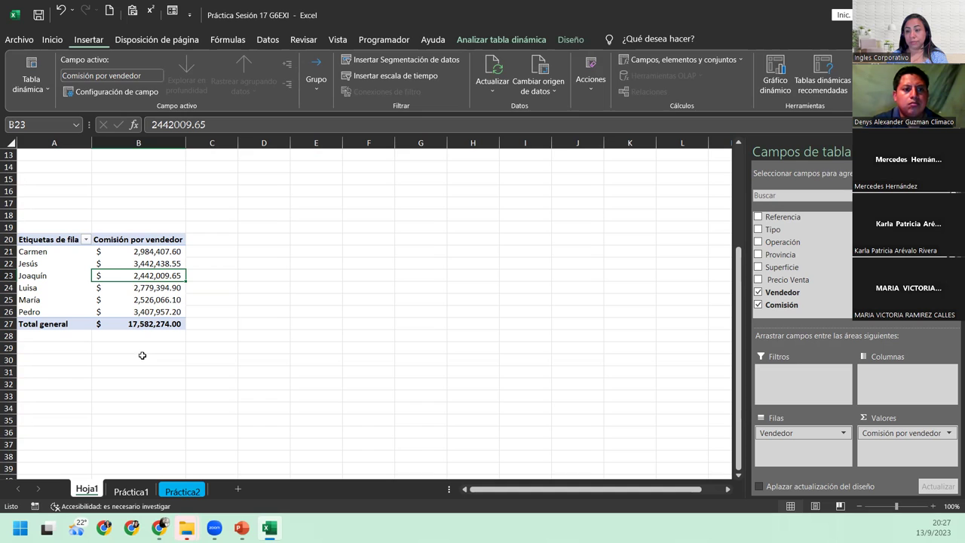
click(126, 494)
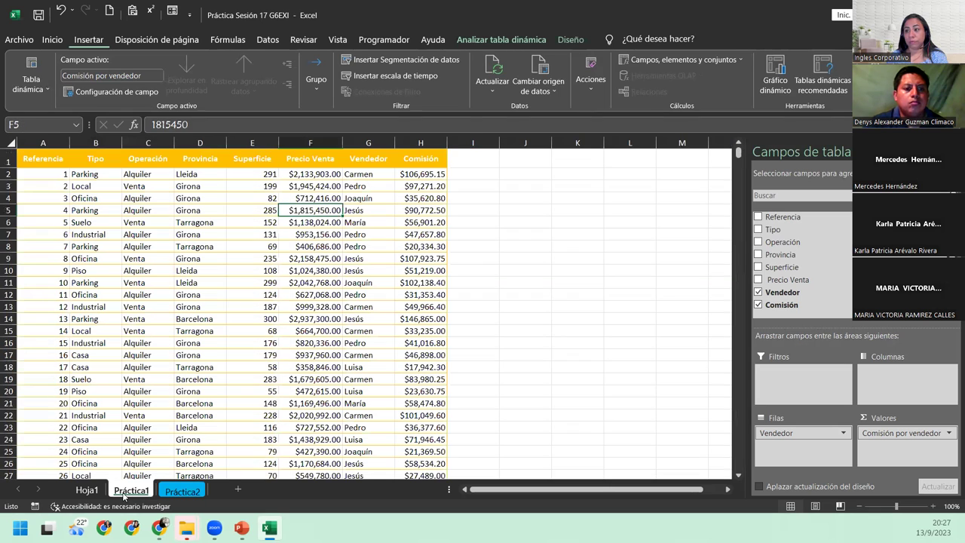
click(126, 257)
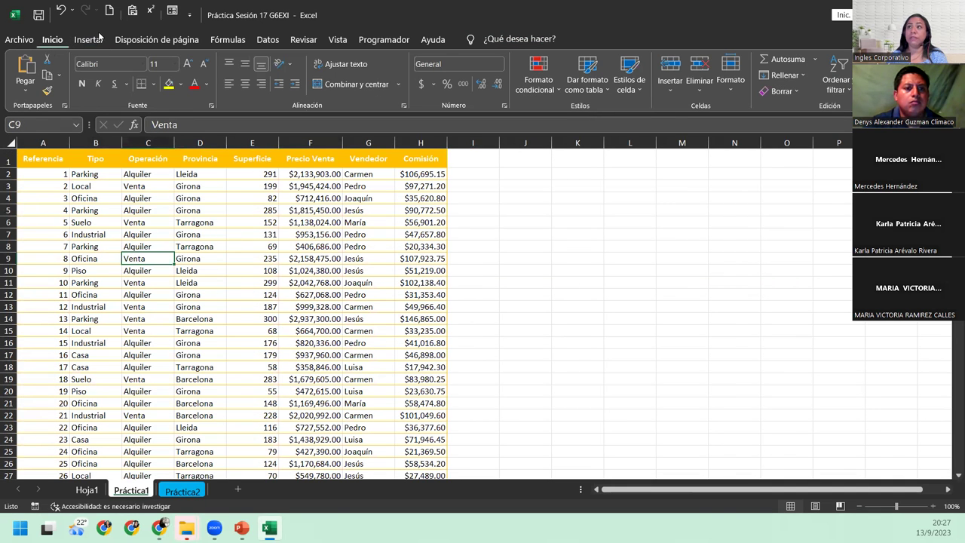
click(90, 39)
Create a pivot table from the Práctica1 data on existing sheet Hoja1 at cell A40.
click(17, 84)
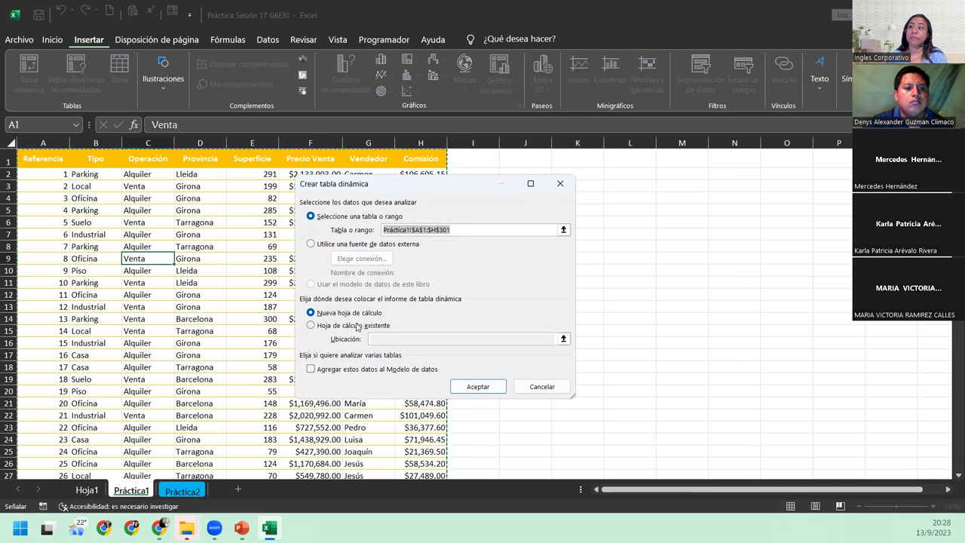
click(359, 325)
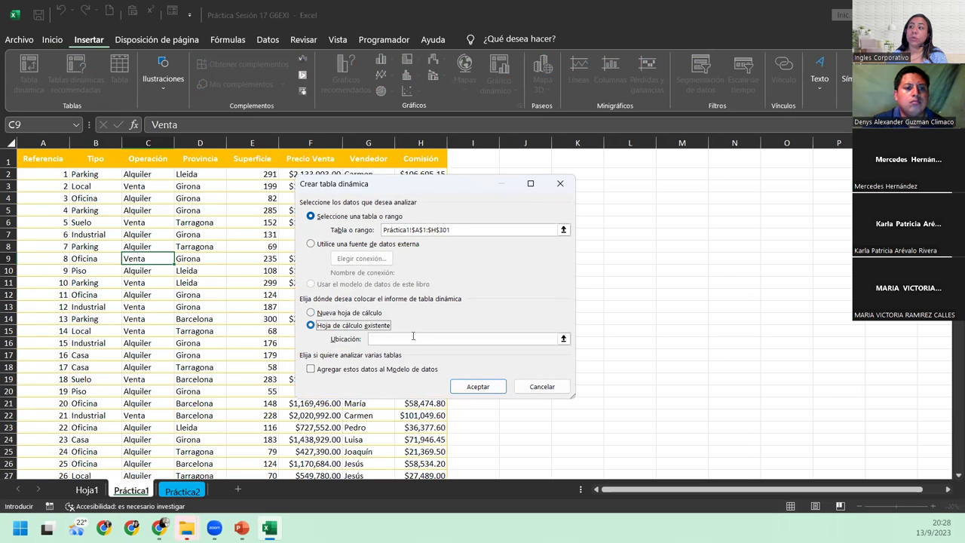
click(88, 491)
scroll(139, 307, down, 3)
click(47, 370)
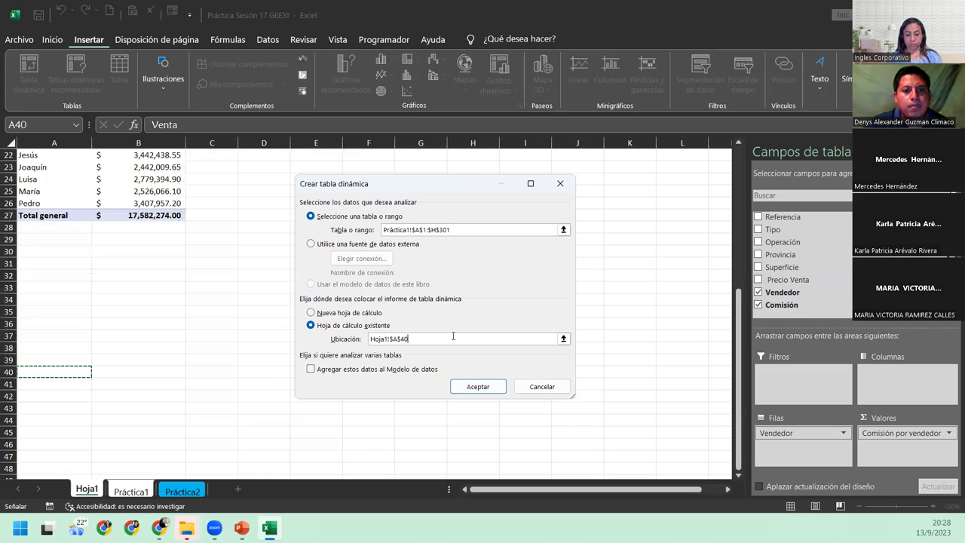
click(468, 382)
Put Provincia in the rows and Precio Venta in the values of the A40 pivot.
scroll(582, 248, down, 2)
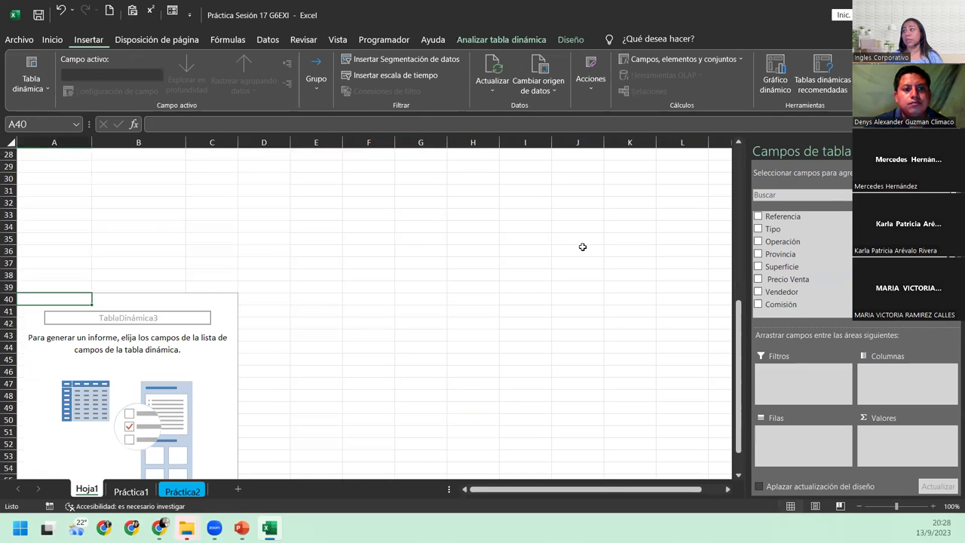
drag(786, 256, 805, 440)
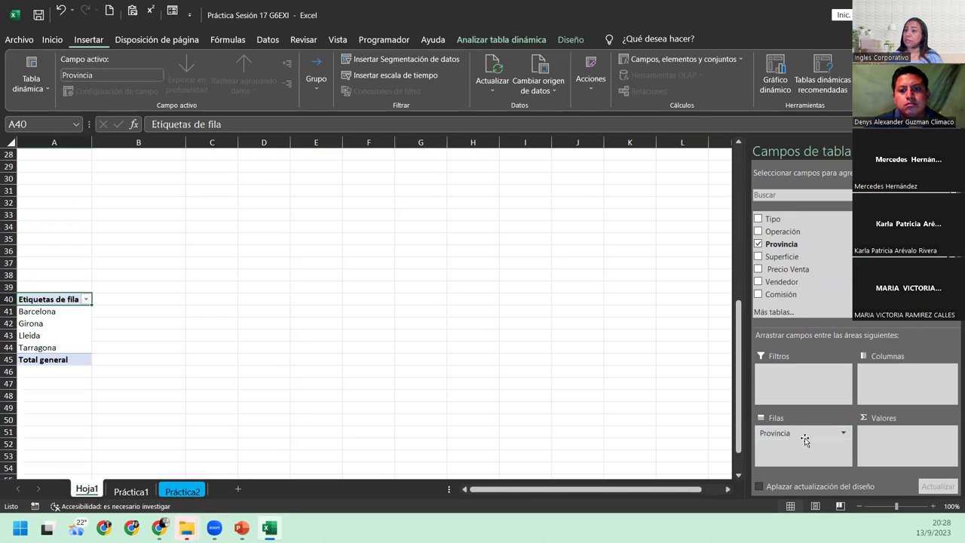
drag(788, 269, 889, 442)
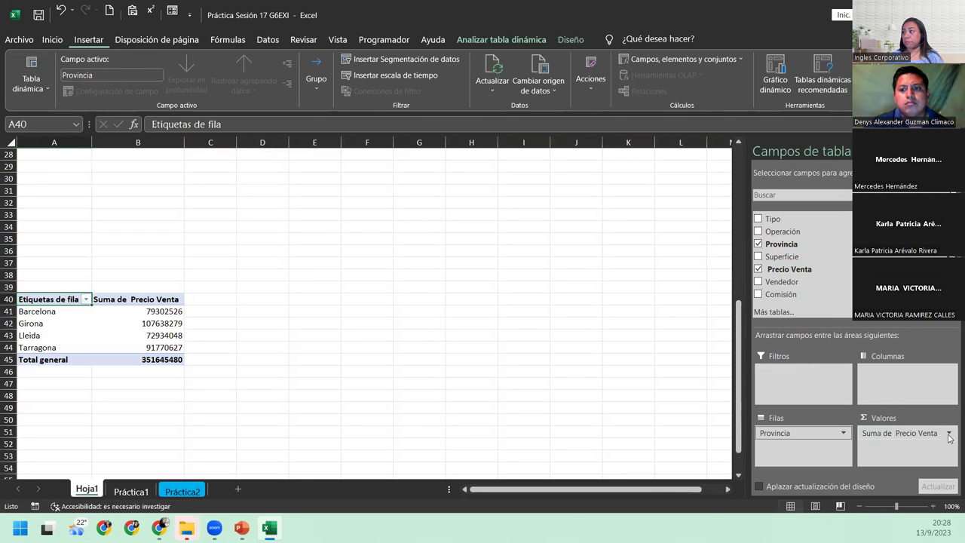
click(948, 434)
click(885, 415)
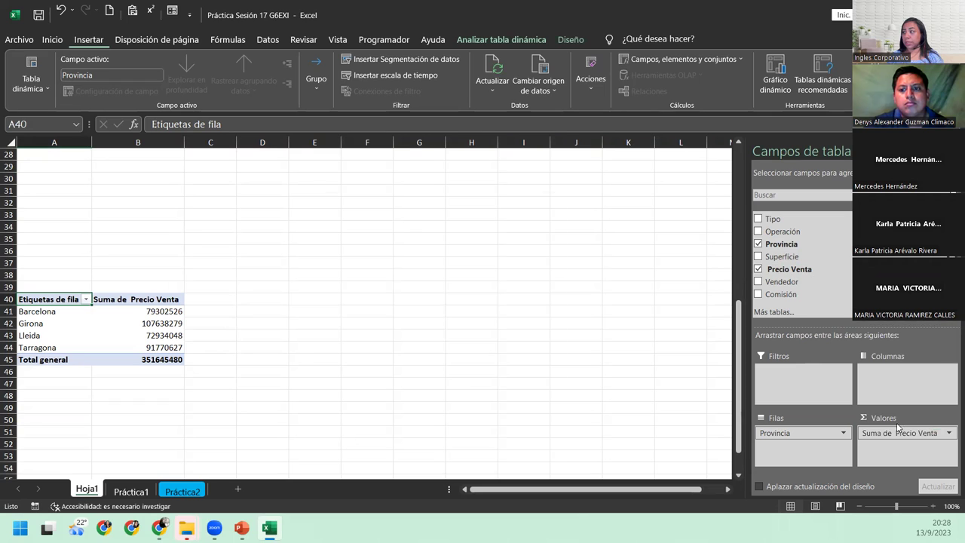
Summarize Precio Venta as Promedio and name the field 'Promedio Venta'.
click(322, 316)
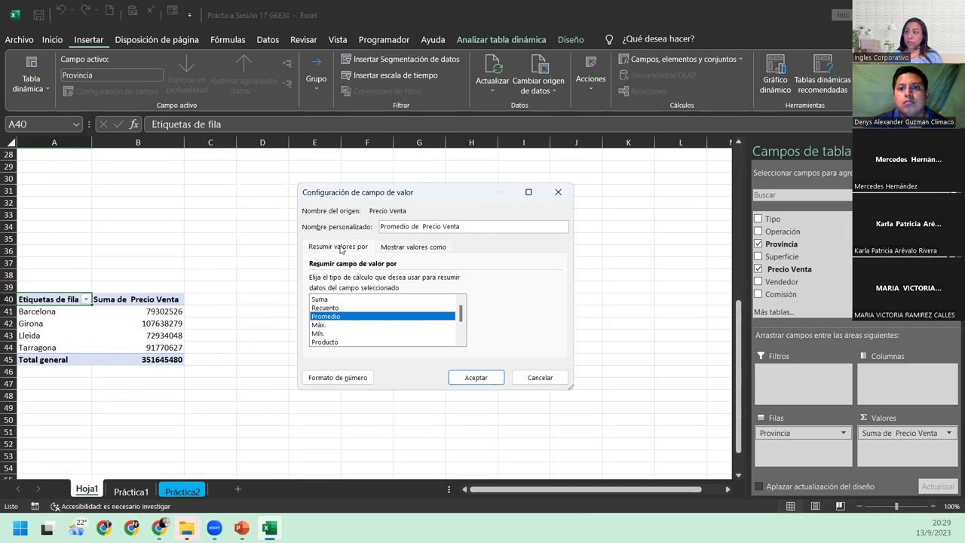
drag(441, 227, 401, 227)
key(Delete)
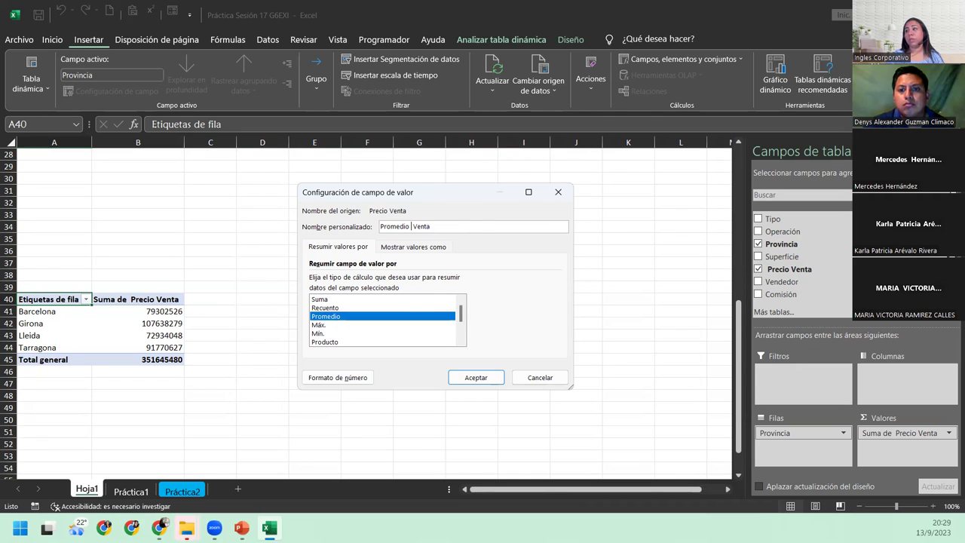
key(Left)
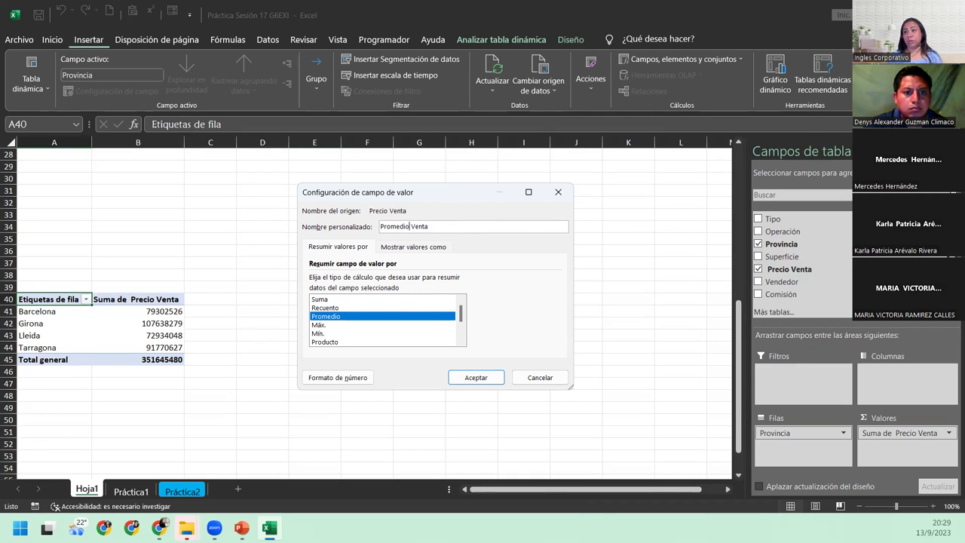
click(495, 379)
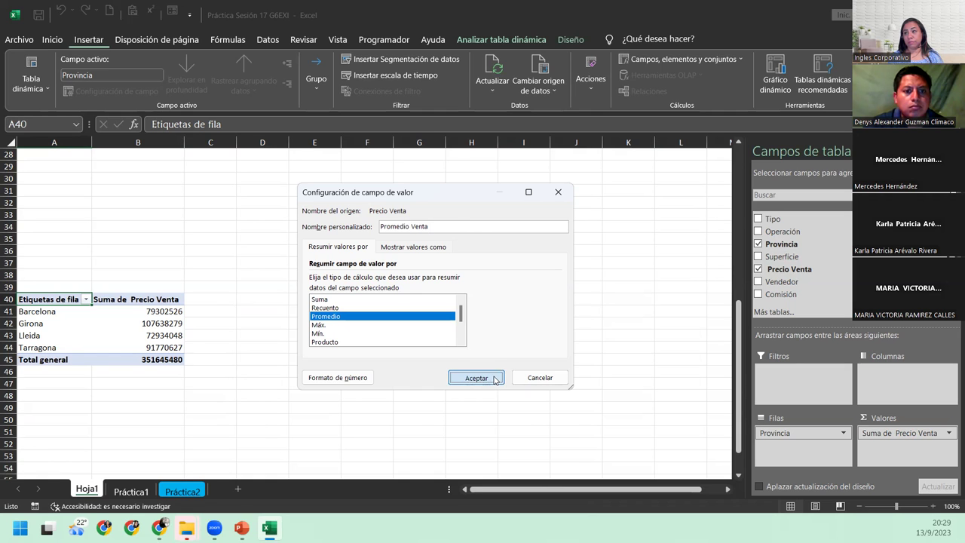
Format Promedio Venta as Contabilidad with the $ Español (Estados Unidos) symbol.
click(886, 433)
click(867, 422)
click(334, 377)
click(307, 223)
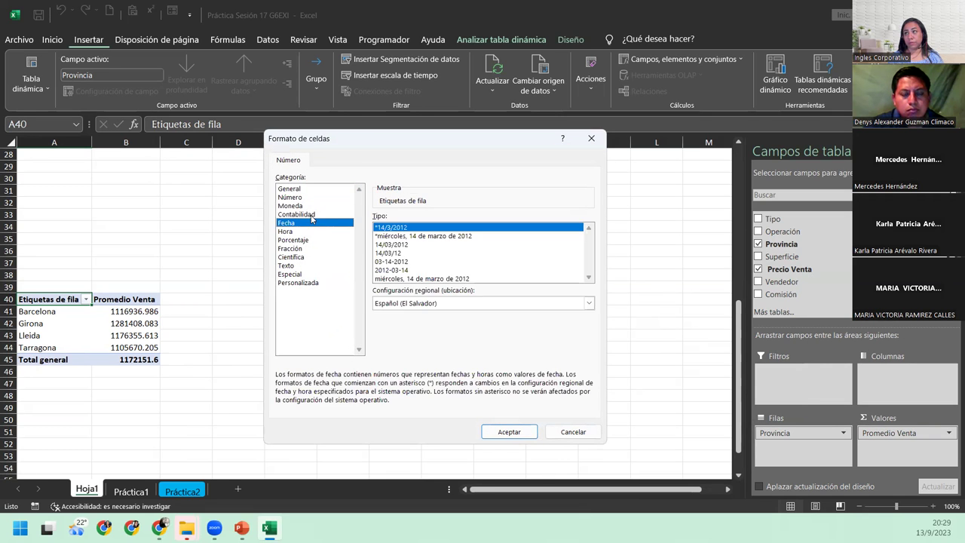
click(298, 214)
click(463, 234)
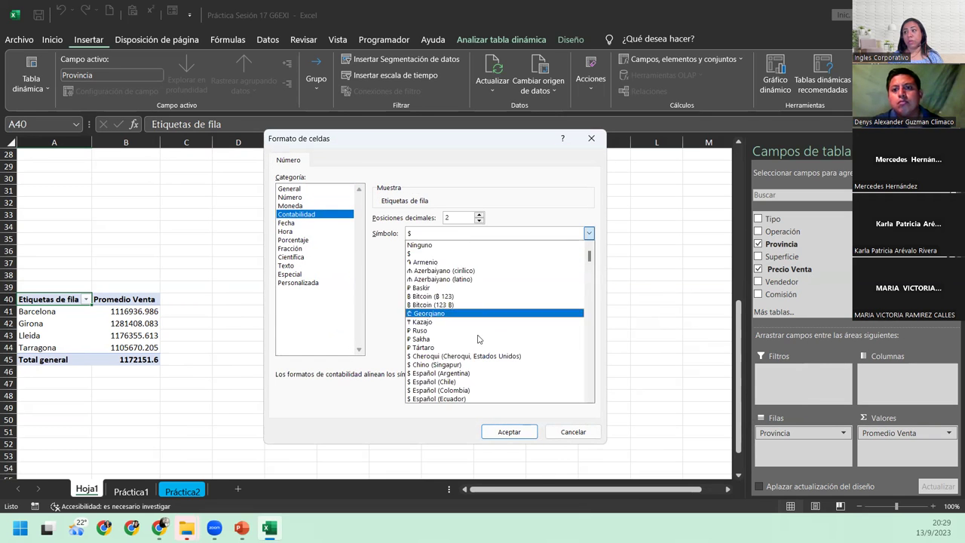
scroll(473, 350, down, 1)
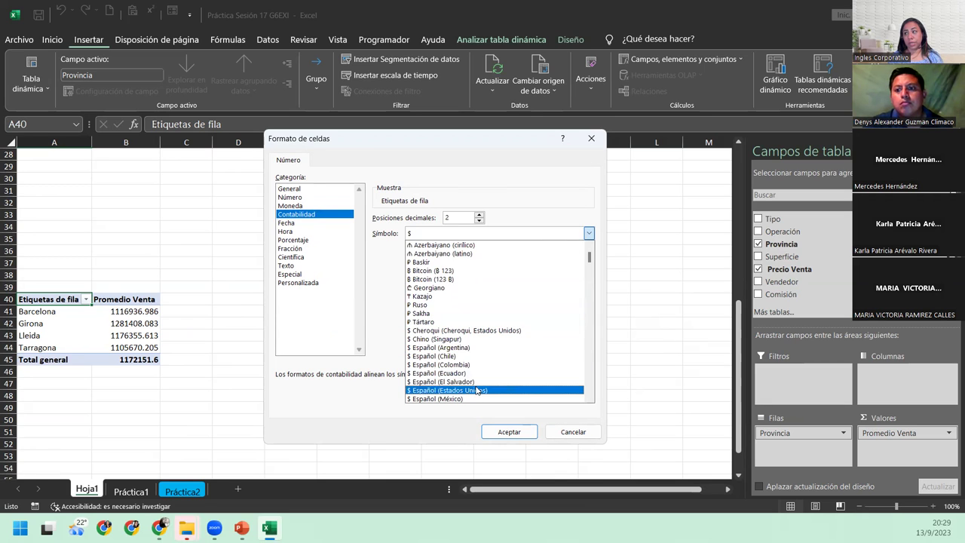
click(476, 390)
click(500, 432)
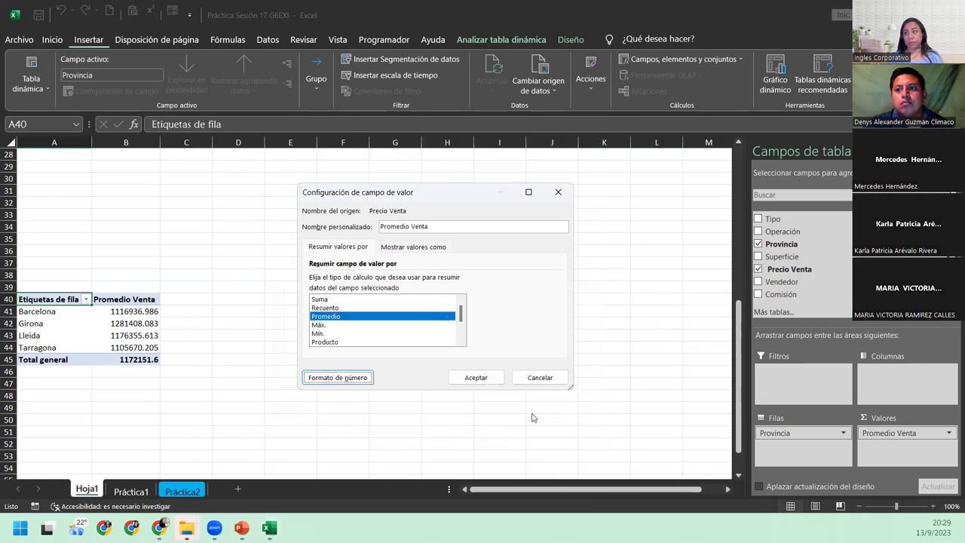
click(475, 377)
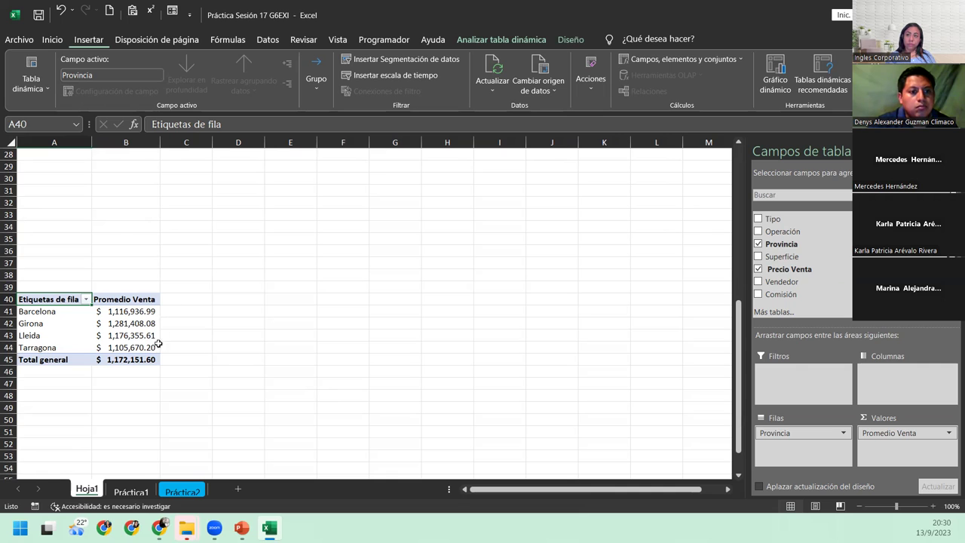
Autofit column B so the Total de ventas grand total shows in full instead of ####.
mouse_move(128, 338)
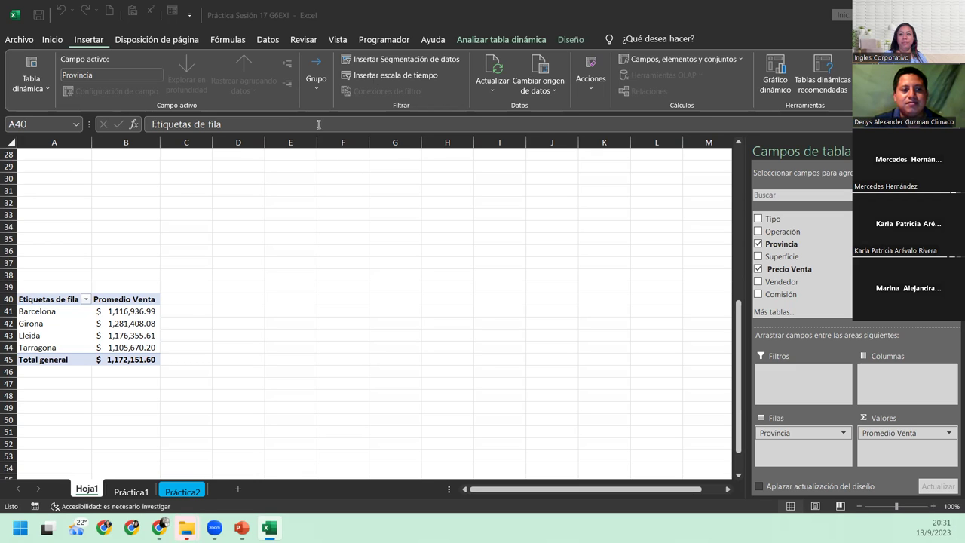
click(56, 339)
click(58, 337)
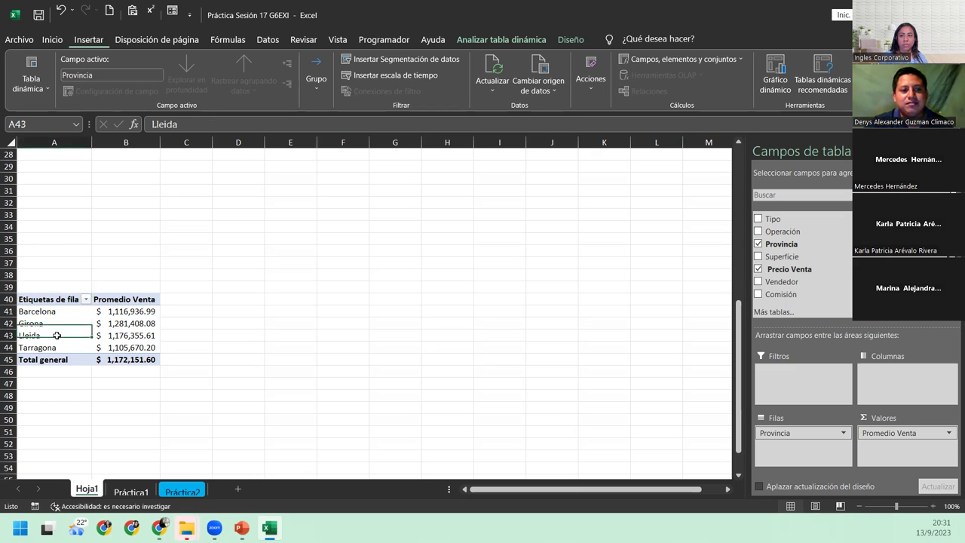
click(58, 322)
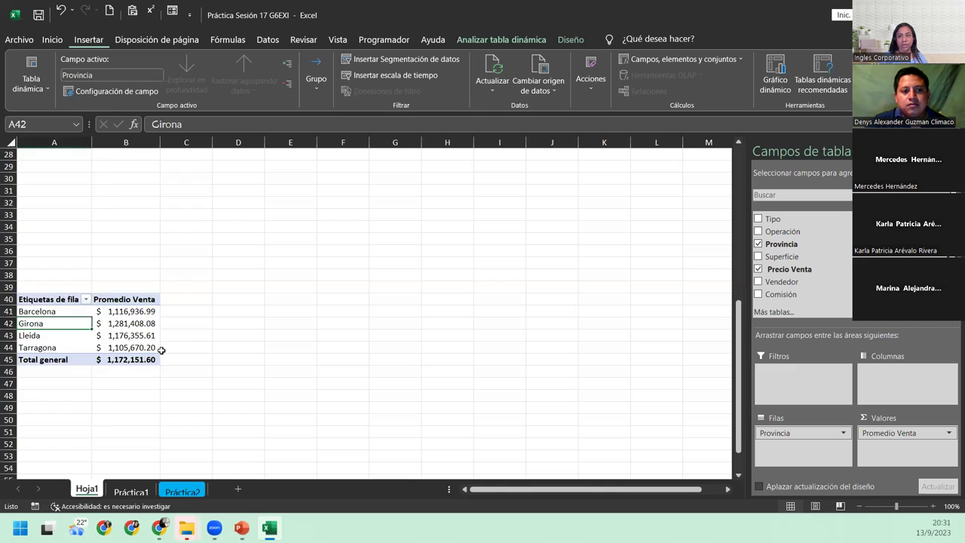
scroll(161, 349, up, 5)
scroll(161, 350, up, 4)
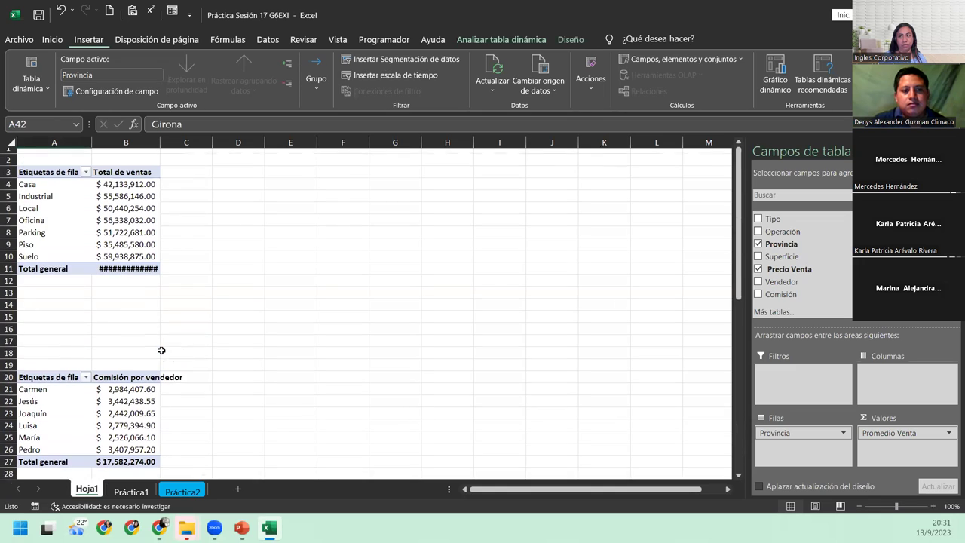
click(155, 274)
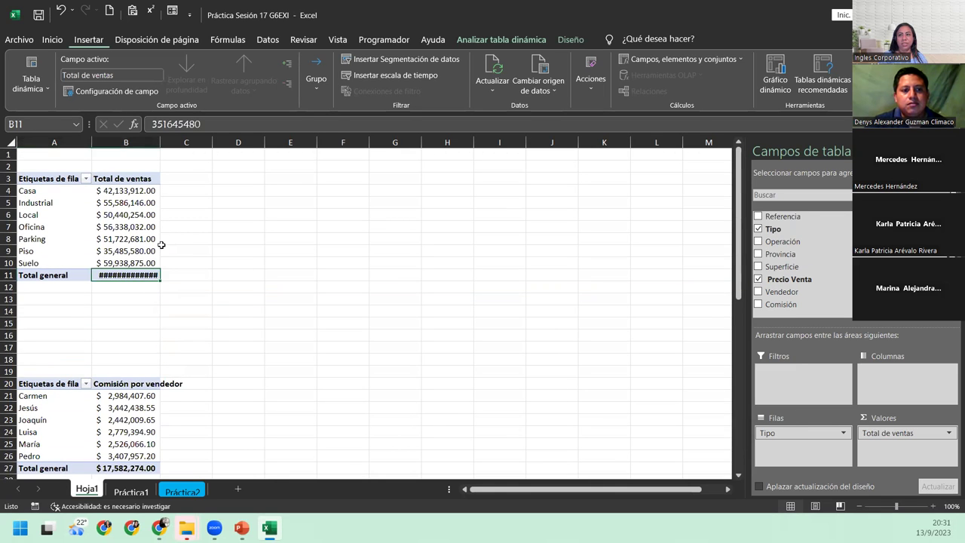
double_click(161, 142)
scroll(181, 317, down, 4)
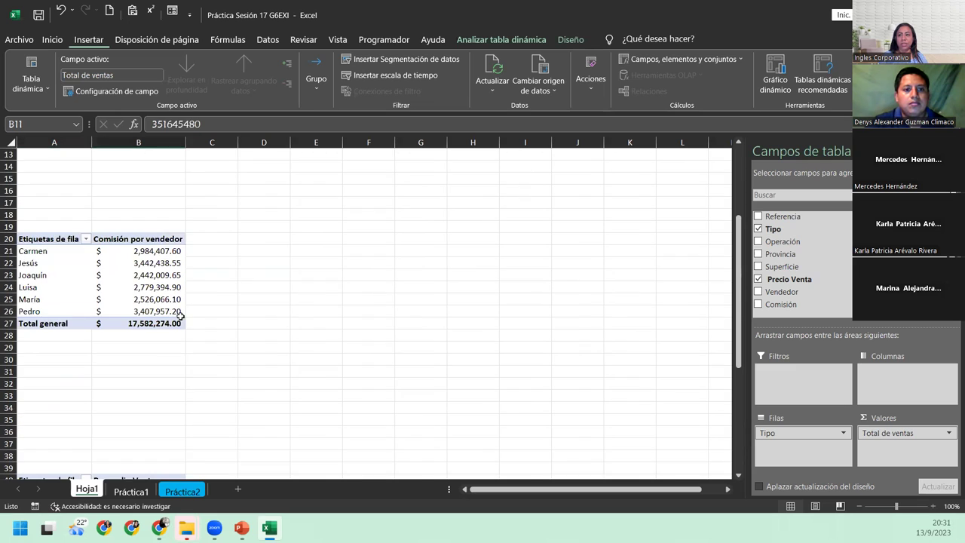
scroll(181, 316, down, 4)
scroll(181, 316, up, 3)
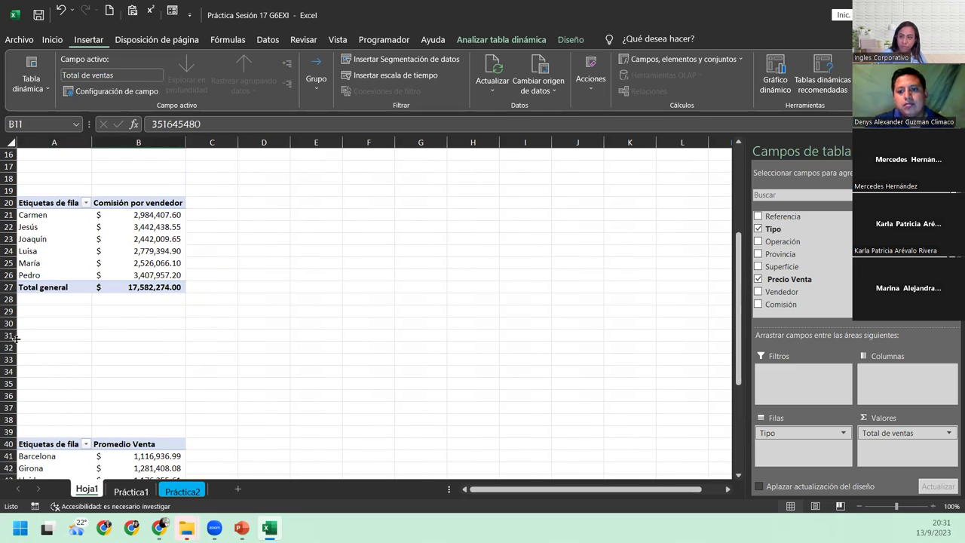
click(38, 328)
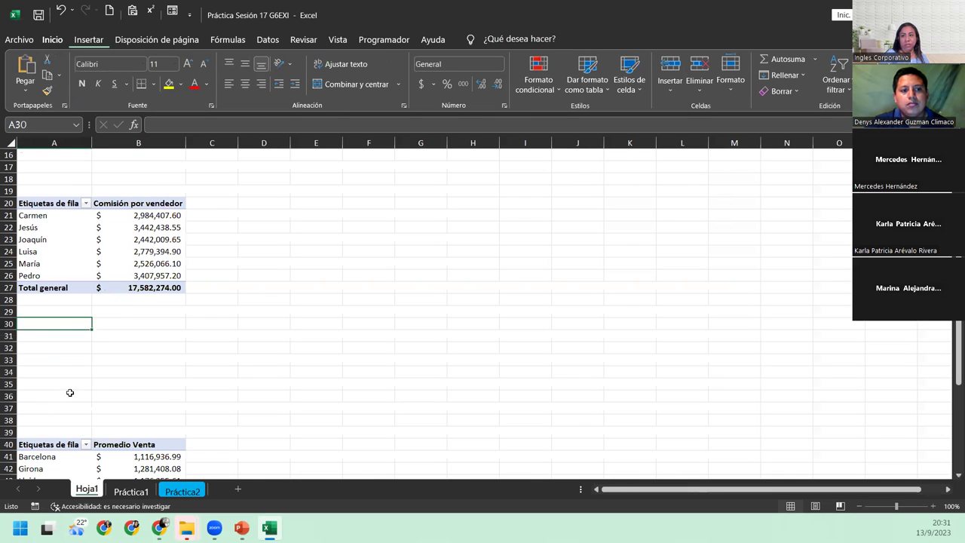
click(69, 263)
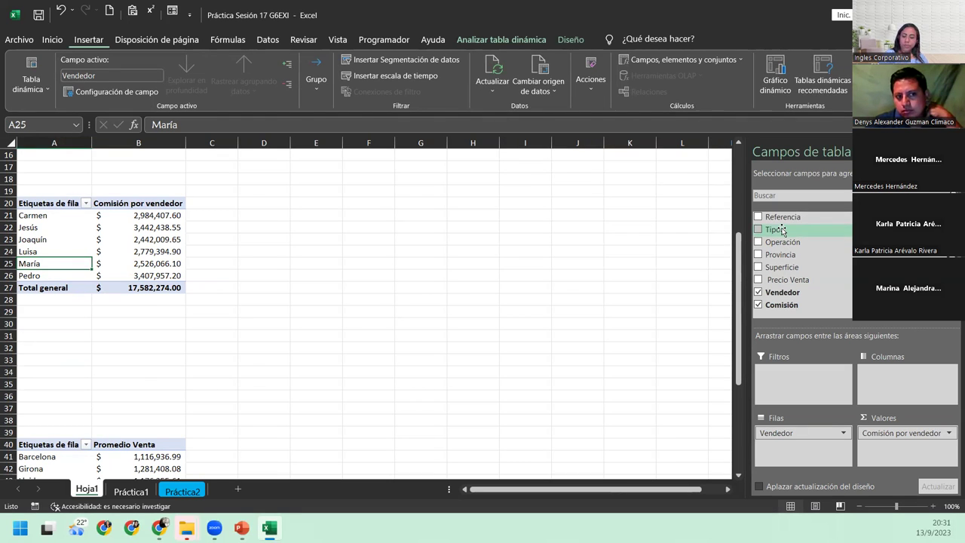
drag(783, 230, 787, 438)
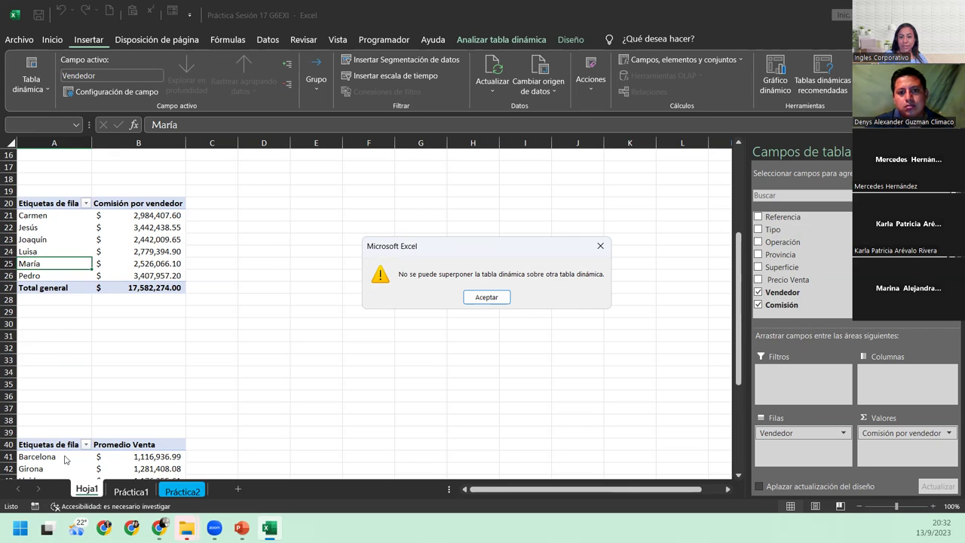
click(486, 297)
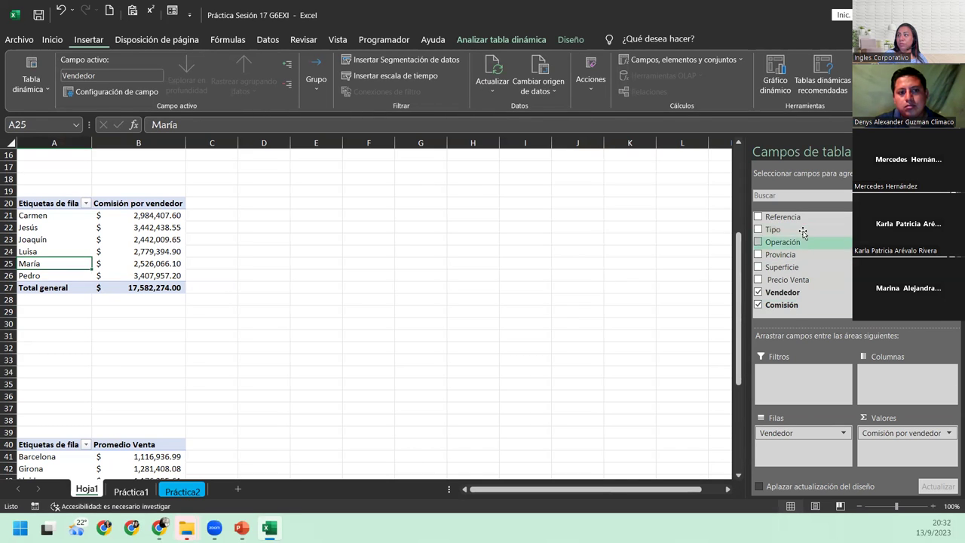
drag(772, 229, 916, 377)
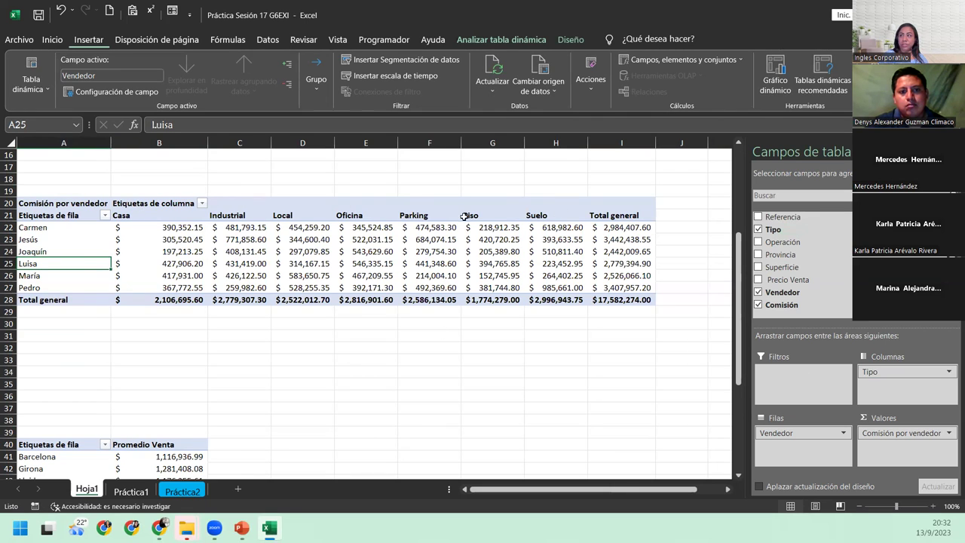
click(198, 215)
click(238, 211)
click(301, 210)
click(352, 214)
click(416, 211)
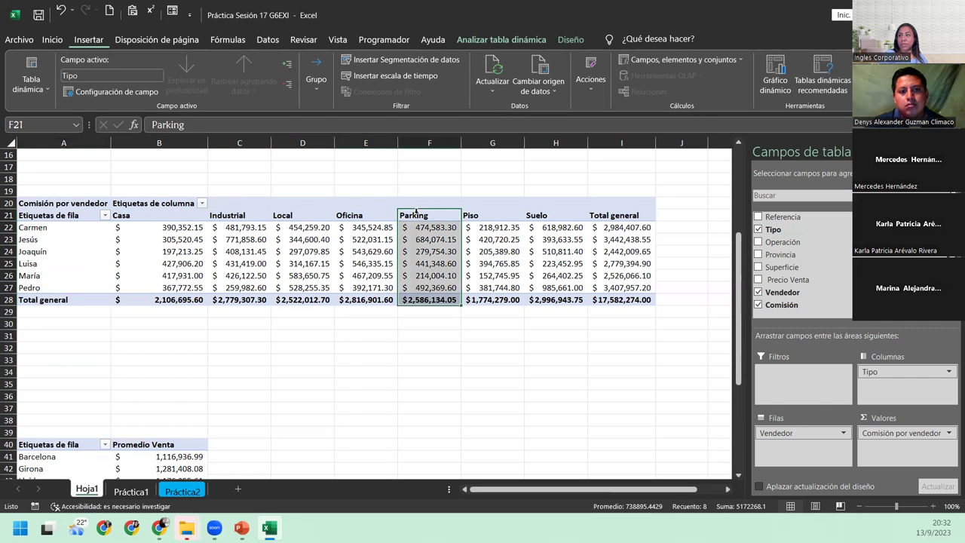
click(469, 214)
click(529, 216)
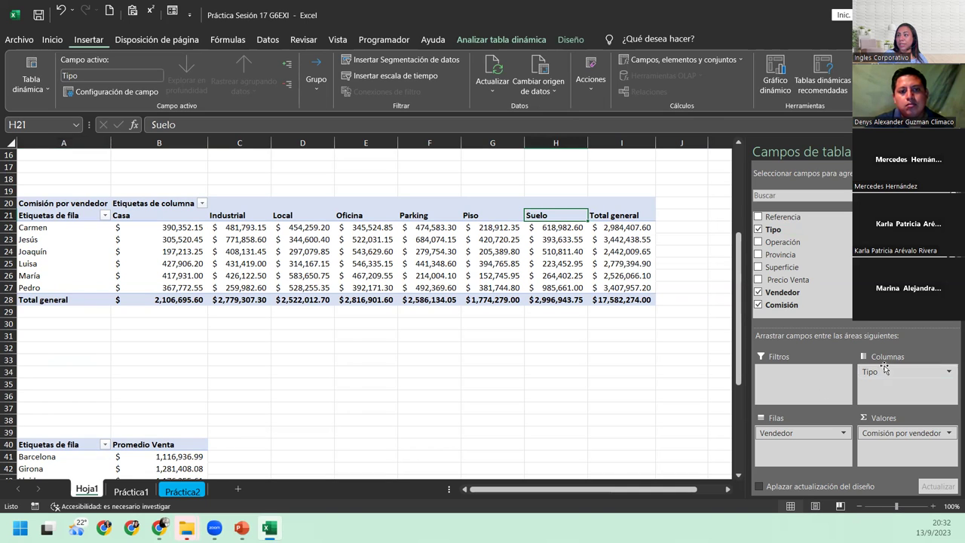
drag(903, 368, 814, 222)
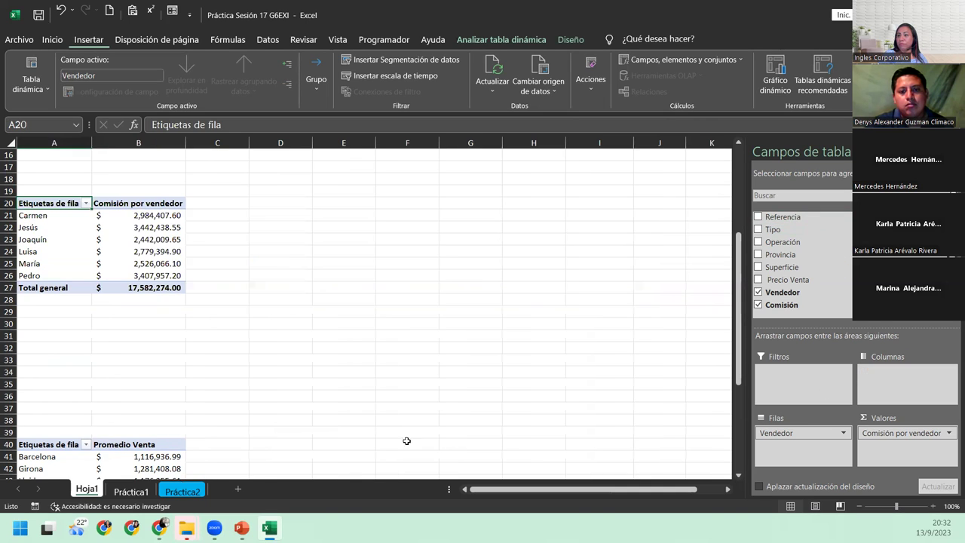
Check the empty rows between the two pivots and pick A35 as the new start cell.
drag(61, 312, 55, 422)
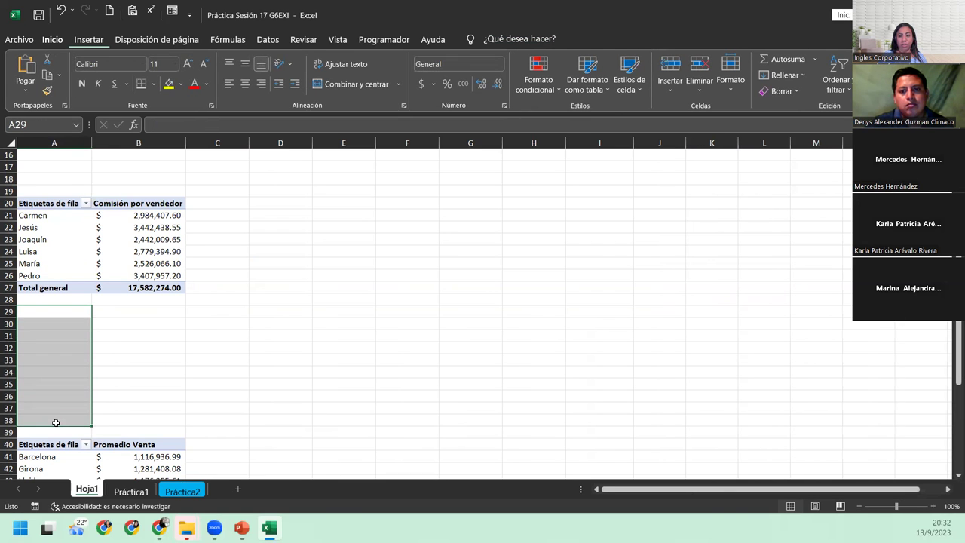
scroll(55, 423, up, 5)
click(46, 317)
click(56, 346)
scroll(55, 347, down, 3)
scroll(56, 346, down, 4)
click(54, 315)
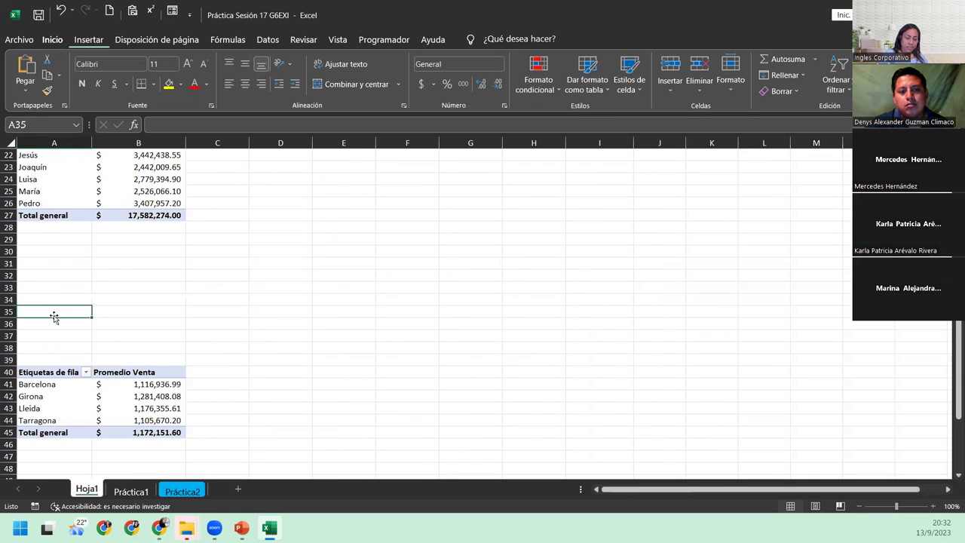
Select the Promedio Venta pivot cells and drag them up to begin at A35.
mouse_move(47, 374)
mouse_down()
mouse_move(175, 407)
mouse_move(178, 432)
mouse_up()
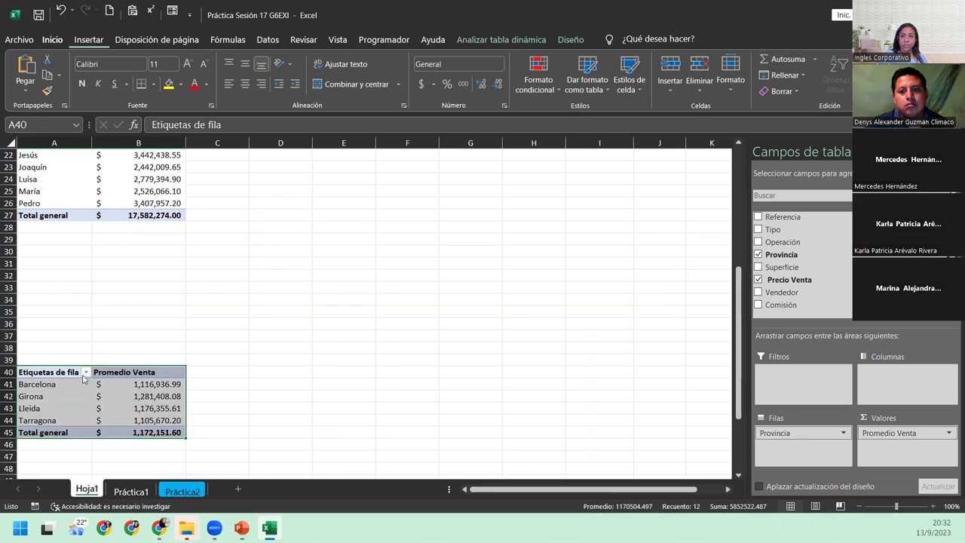
drag(36, 368, 28, 311)
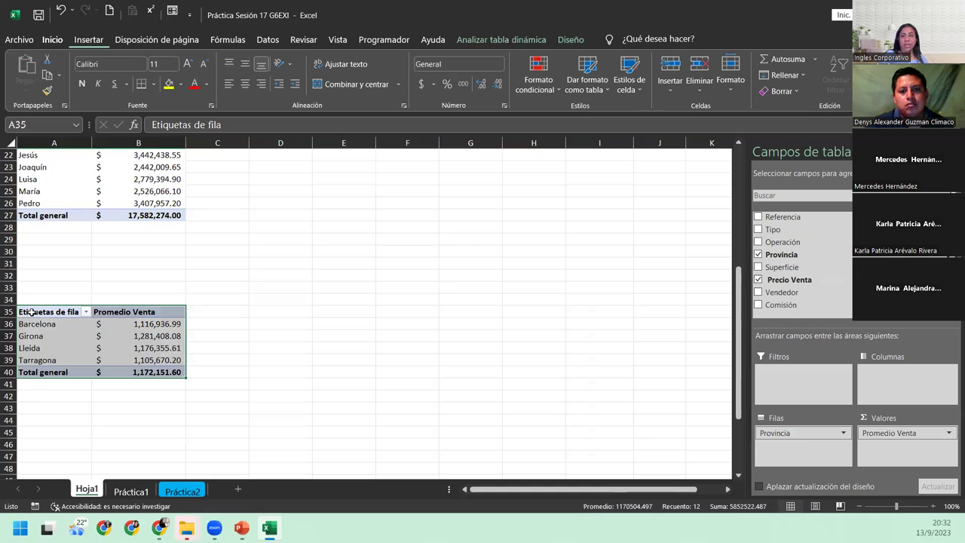
mouse_move(107, 334)
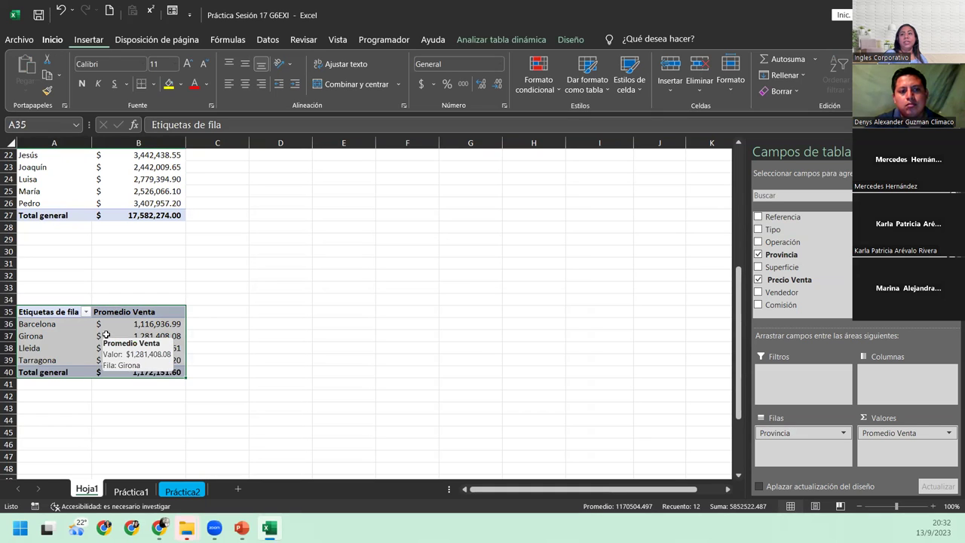
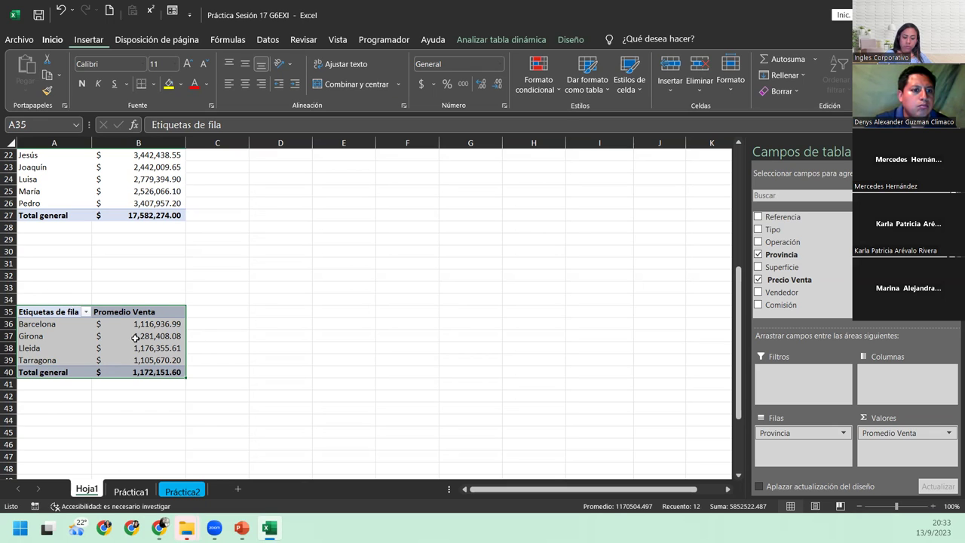
Deselect the Hoja1 pivot table and go to the Práctica1 property sales data.
click(52, 408)
scroll(127, 421, up, 7)
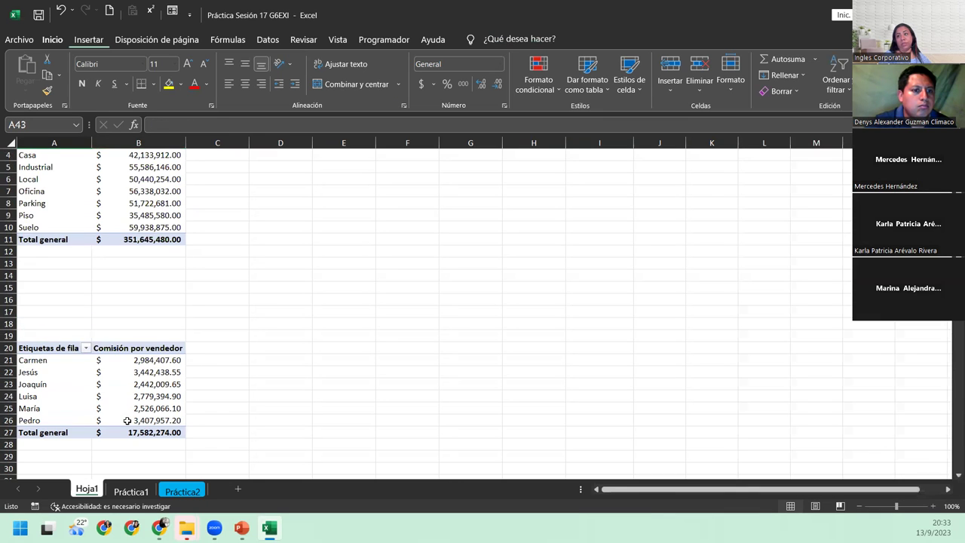
scroll(127, 421, down, 5)
scroll(126, 420, down, 5)
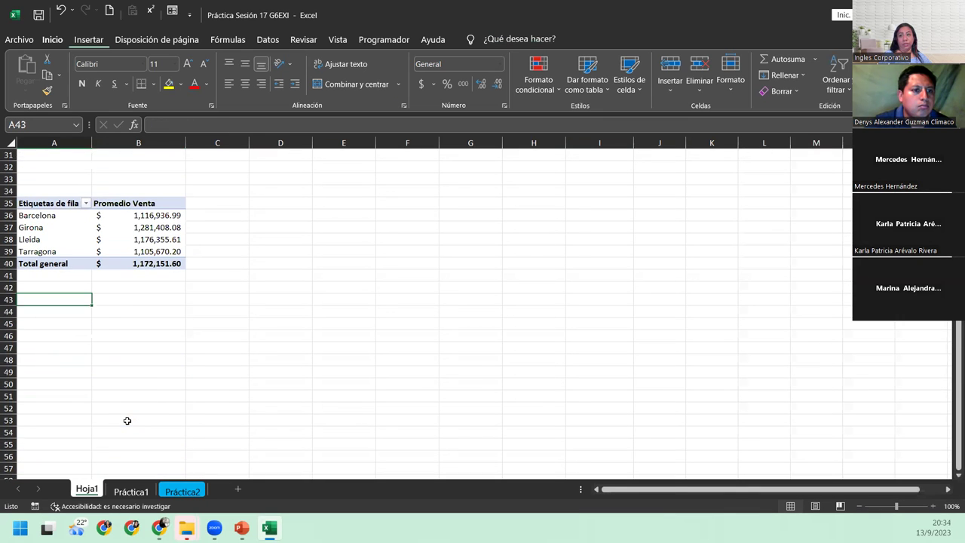
click(131, 491)
click(270, 304)
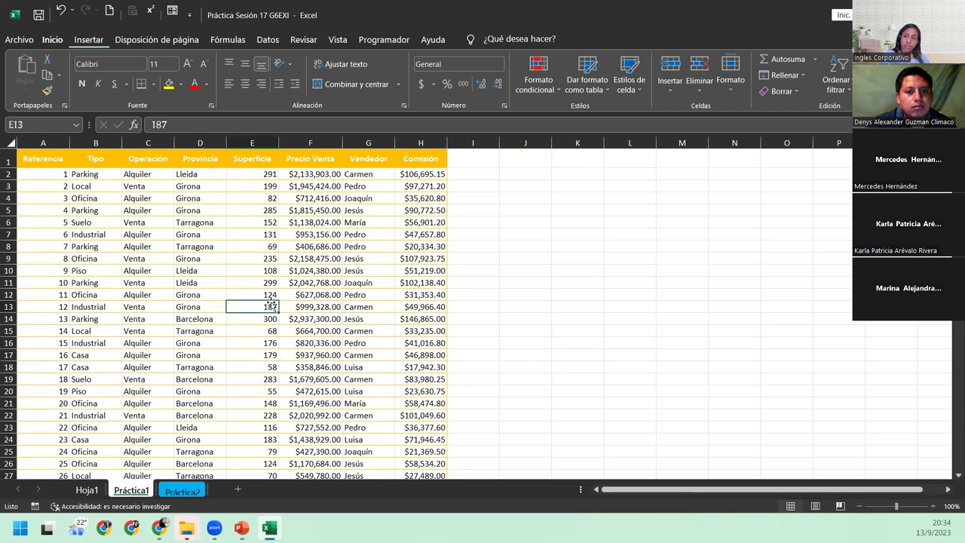
Select cell D6 in the Práctica1 data and show the Insertar ribbon.
click(215, 223)
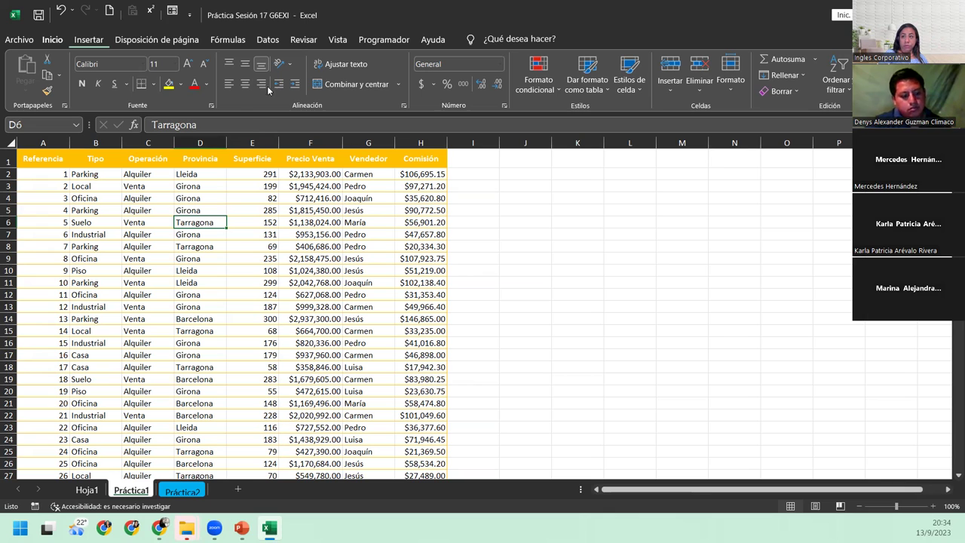
click(73, 39)
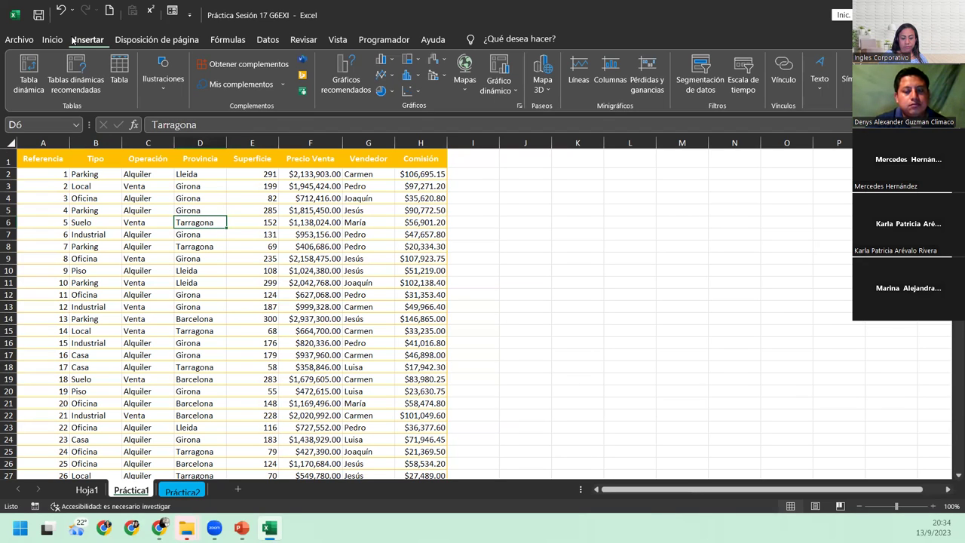
Insert a pivot table from the Práctica1 data at existing-sheet location Hoja1!$D$20.
click(35, 78)
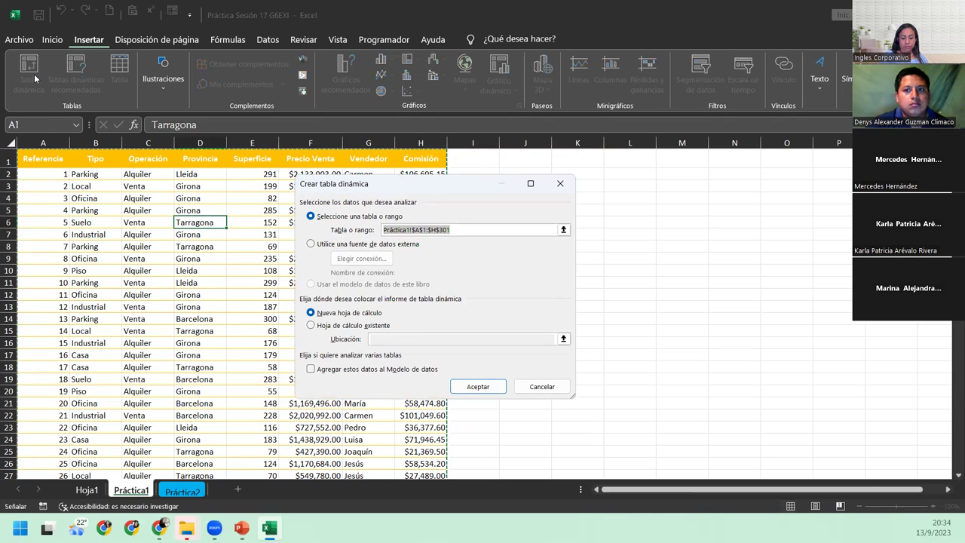
click(357, 325)
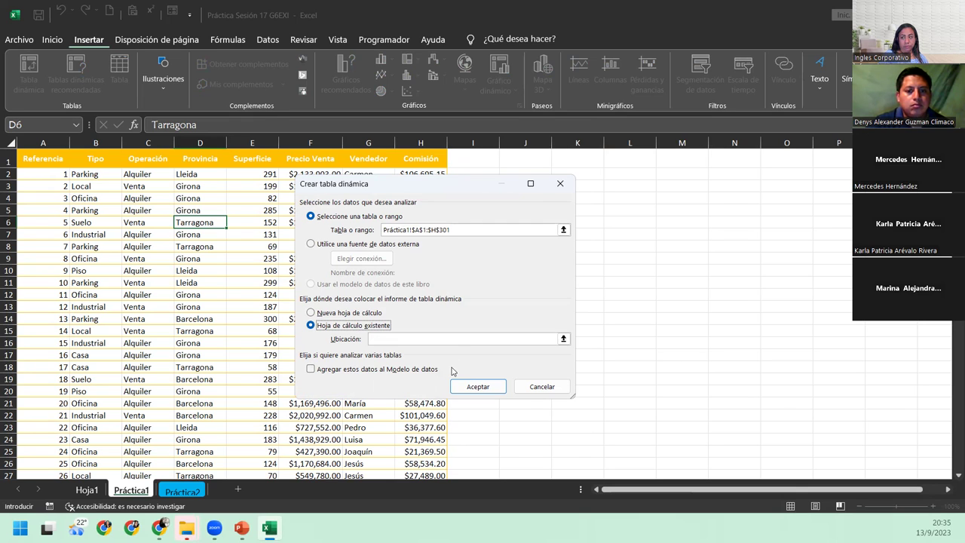
click(437, 340)
click(182, 491)
click(87, 490)
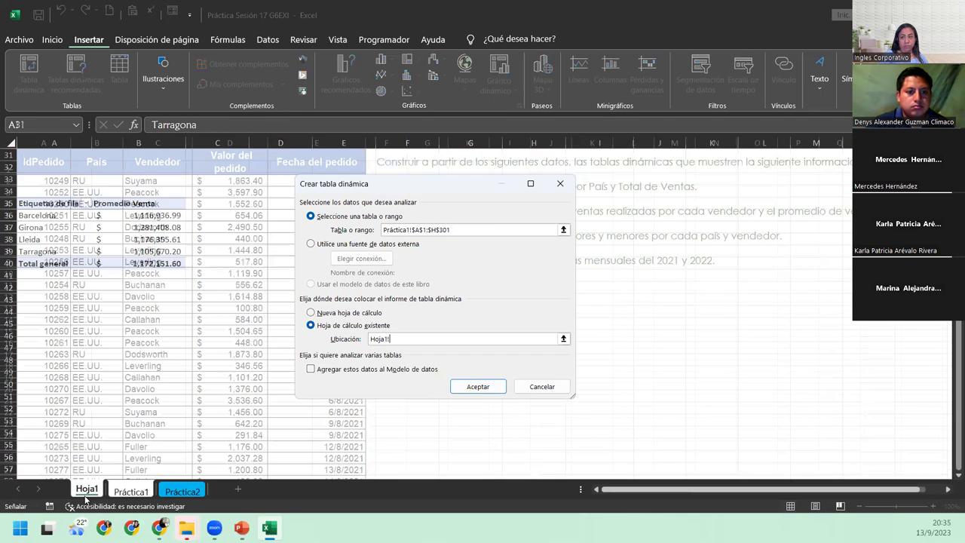
scroll(175, 364, up, 5)
scroll(174, 364, up, 5)
scroll(174, 363, down, 2)
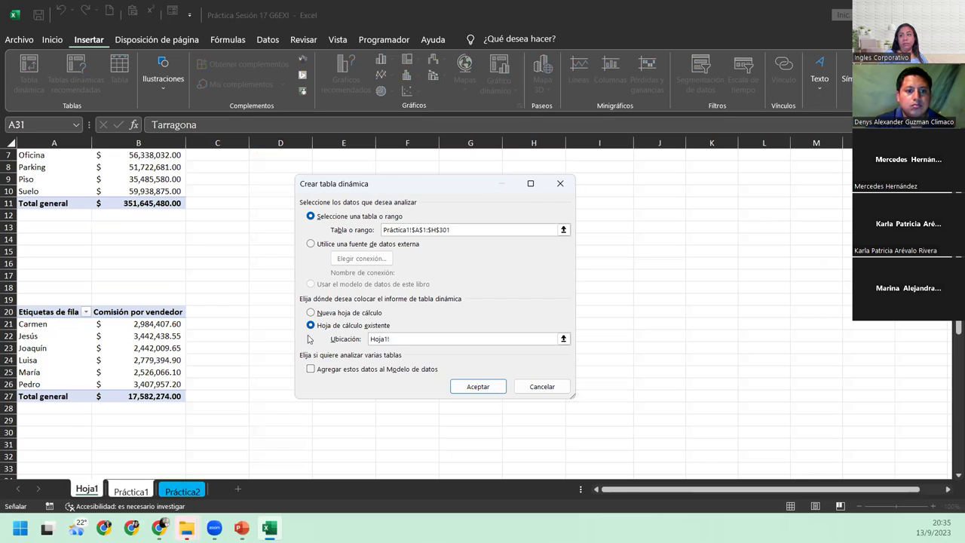
click(285, 309)
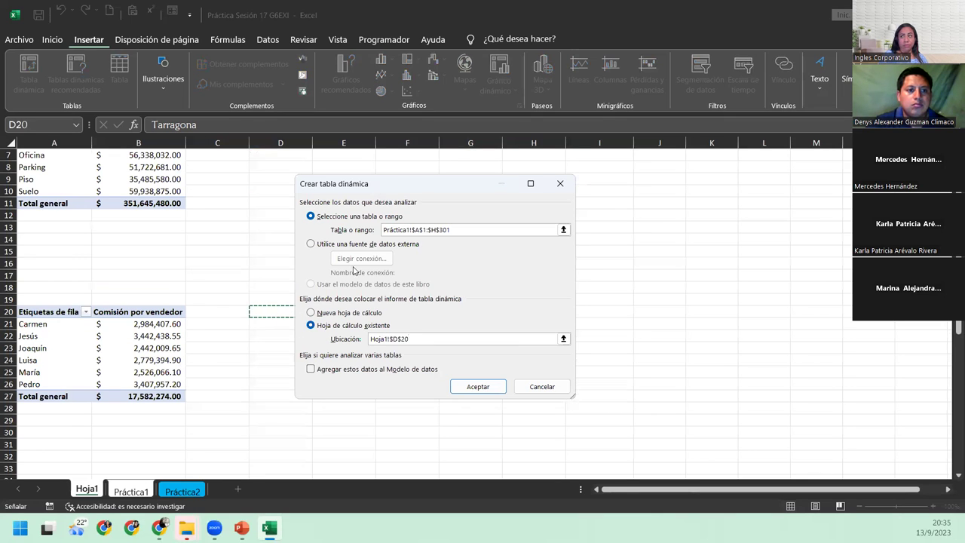
drag(372, 186, 485, 199)
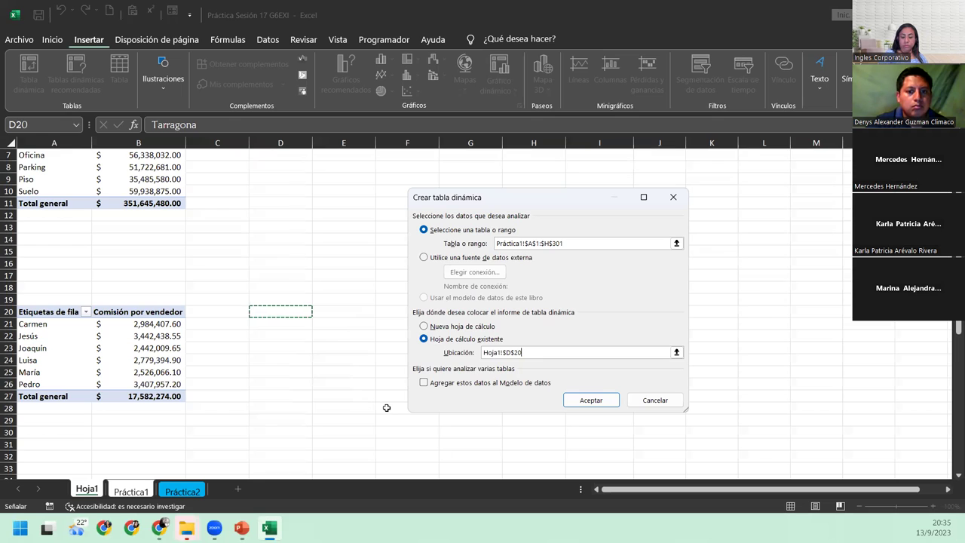
click(575, 401)
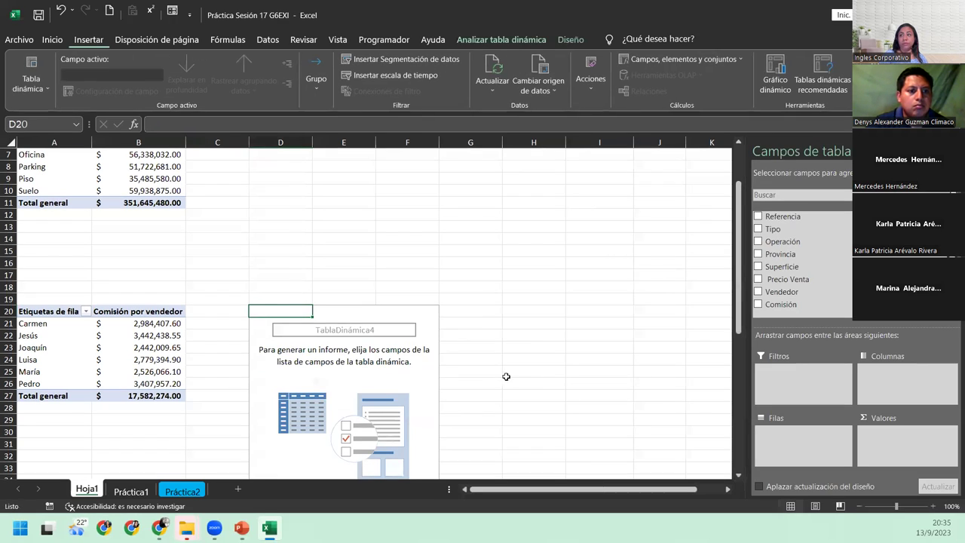
Put Vendedor in Filas and Suma de Precio Venta in Valores.
scroll(378, 355, down, 2)
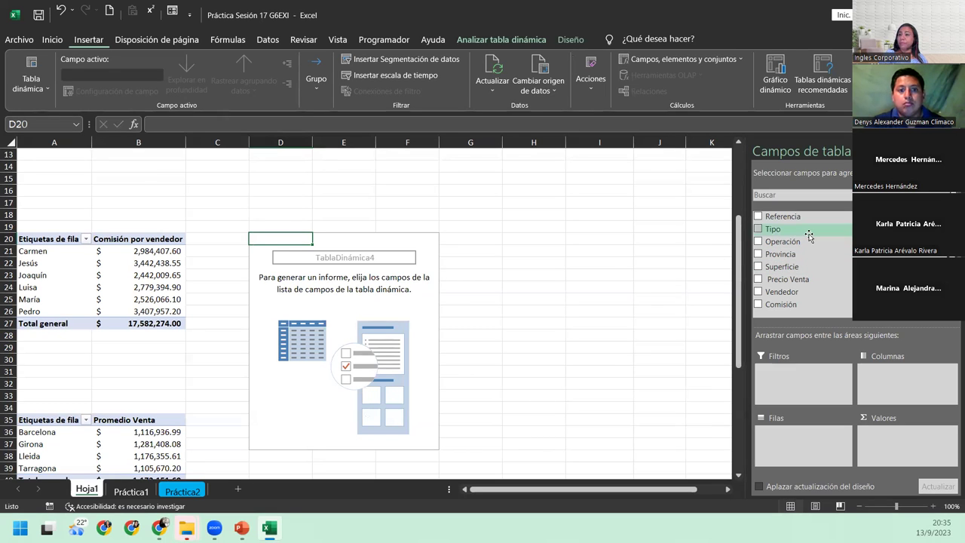
mouse_move(798, 291)
mouse_down()
mouse_move(801, 400)
mouse_move(786, 441)
mouse_up()
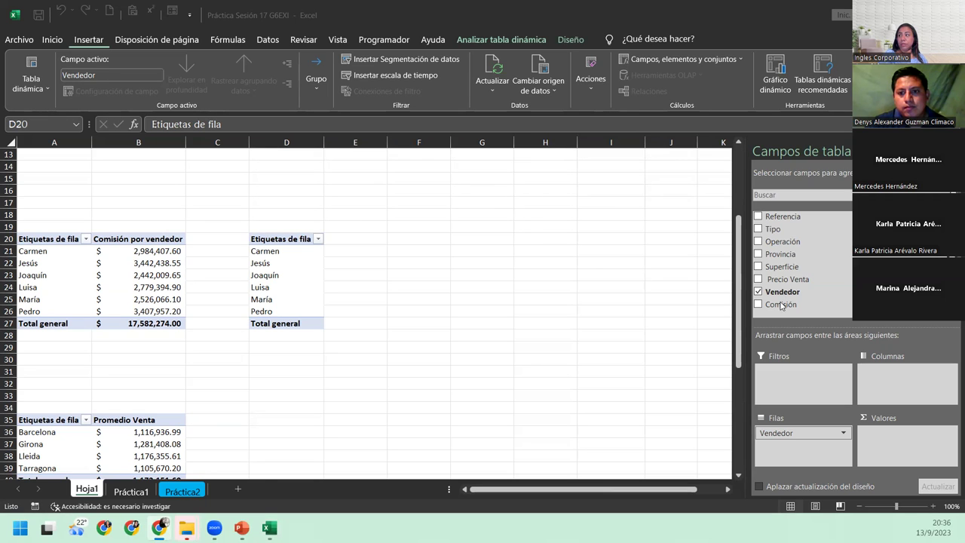
drag(784, 279, 924, 456)
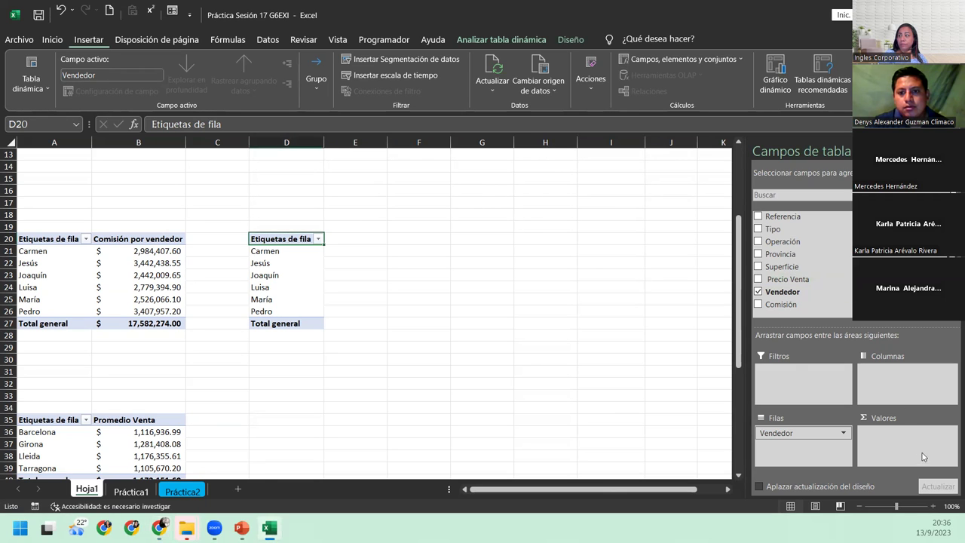
drag(787, 278, 905, 442)
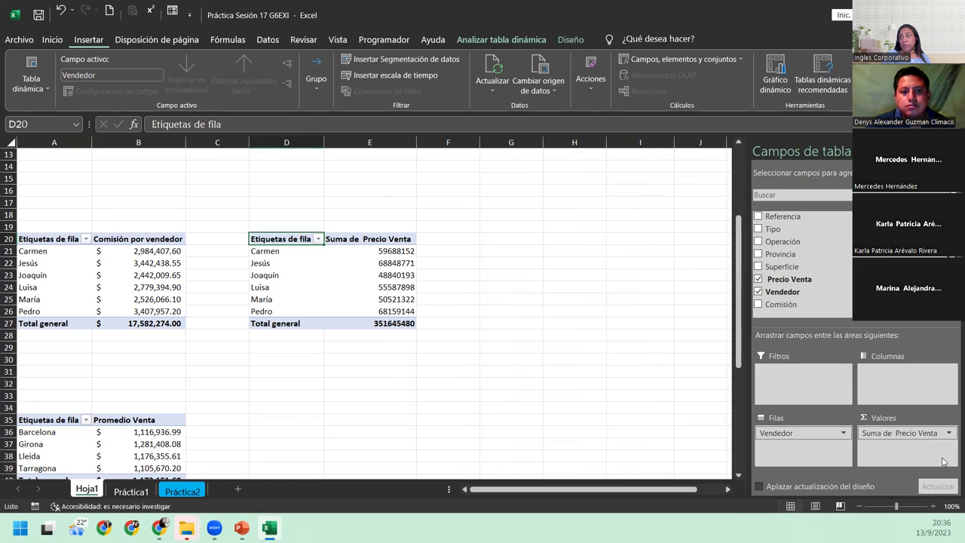
Summarize Precio Venta by Máx. and rename the field Venta Máxima.
click(949, 433)
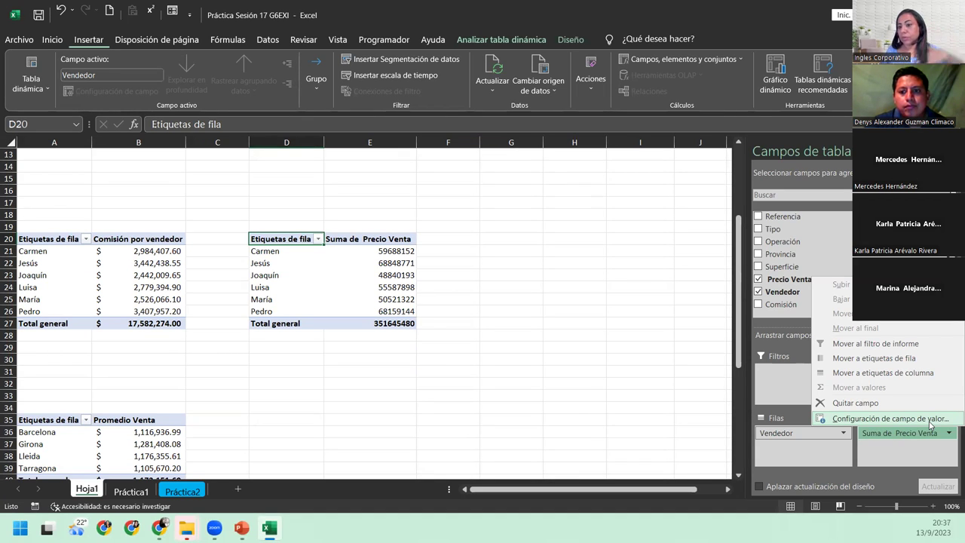
click(930, 419)
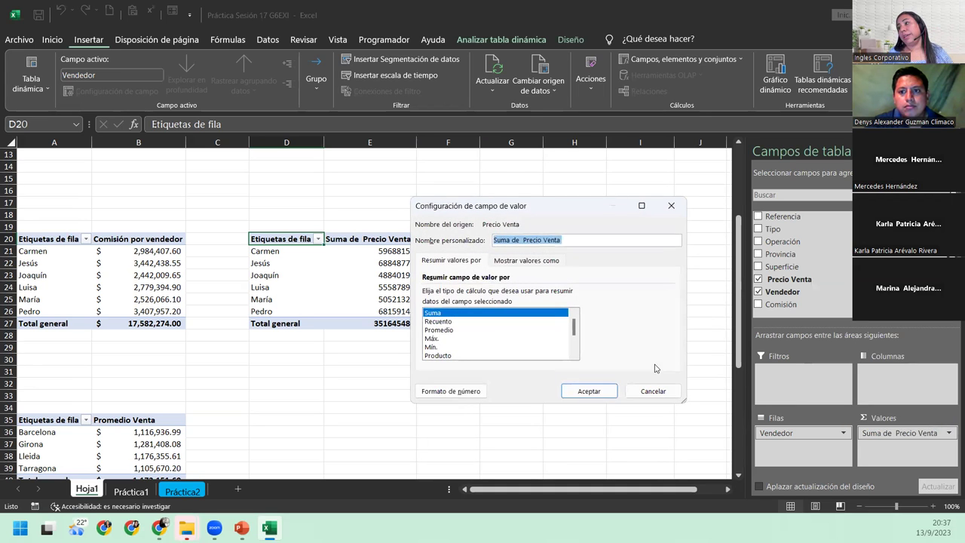
click(440, 340)
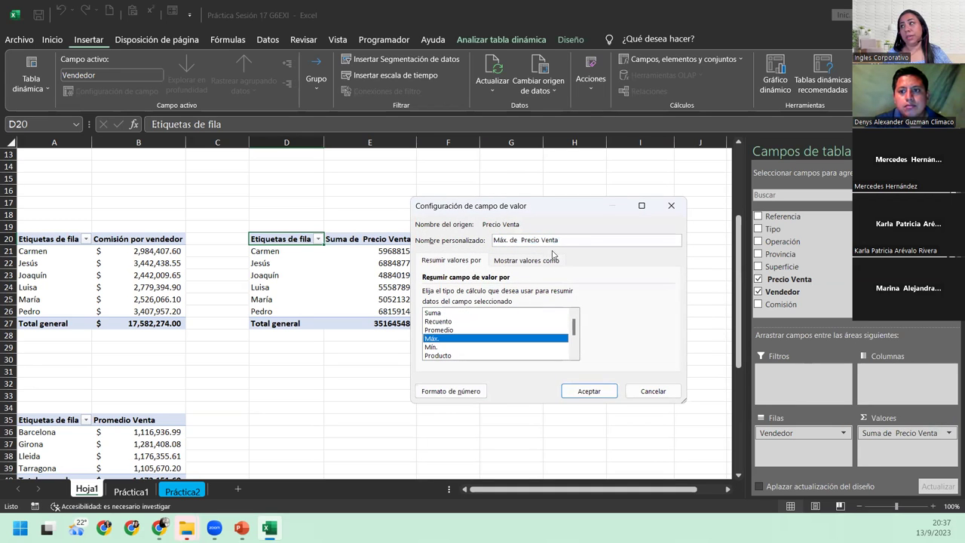
drag(565, 240, 456, 238)
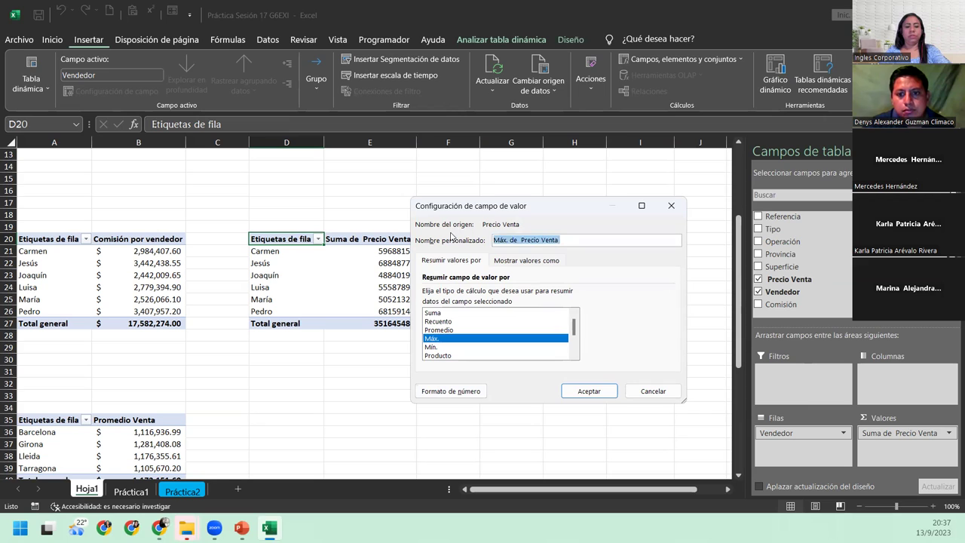
text(Venta Mpa)
key(BackSpace)
key(BackSpace)
text(áxima)
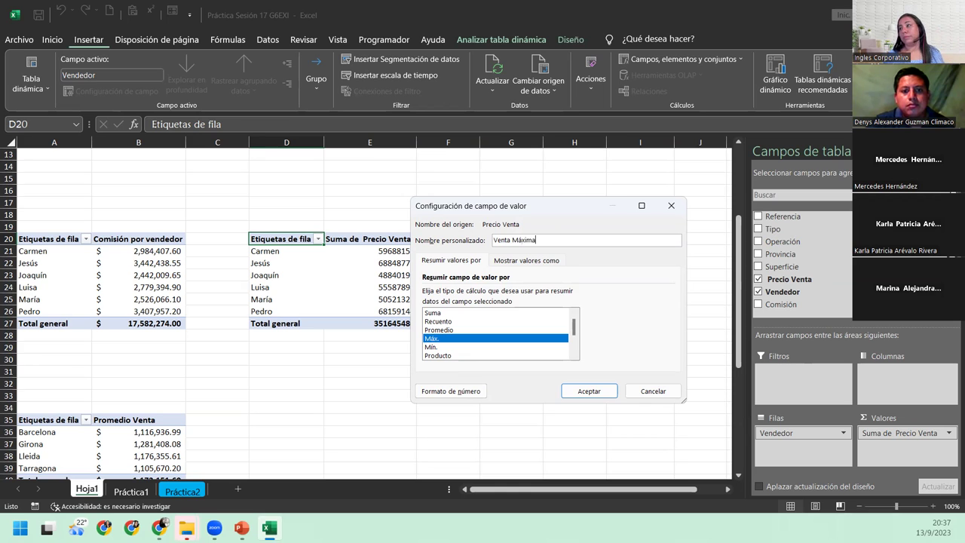
Format Venta Máxima as Contabilidad with the $ symbol and apply the settings.
click(483, 392)
click(409, 228)
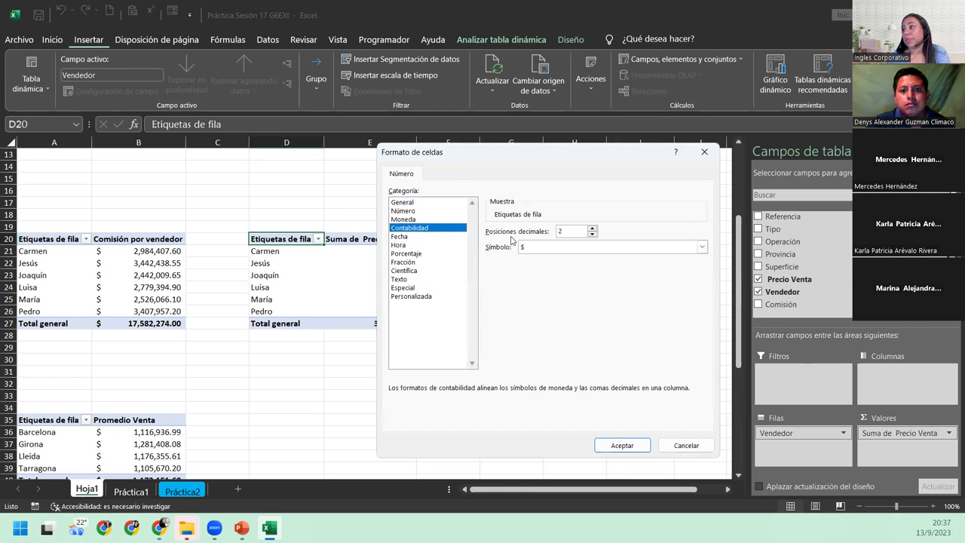
click(537, 247)
scroll(558, 340, down, 2)
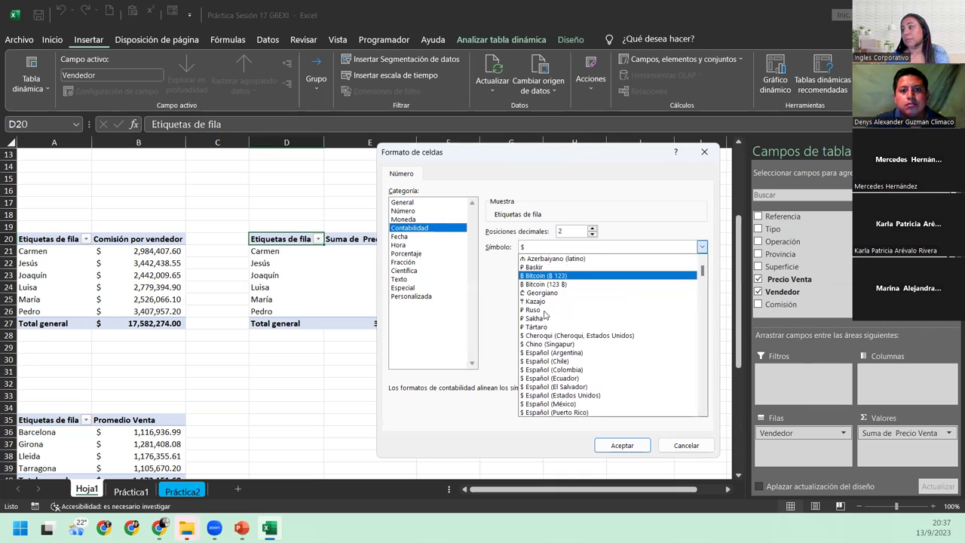
click(568, 392)
click(620, 445)
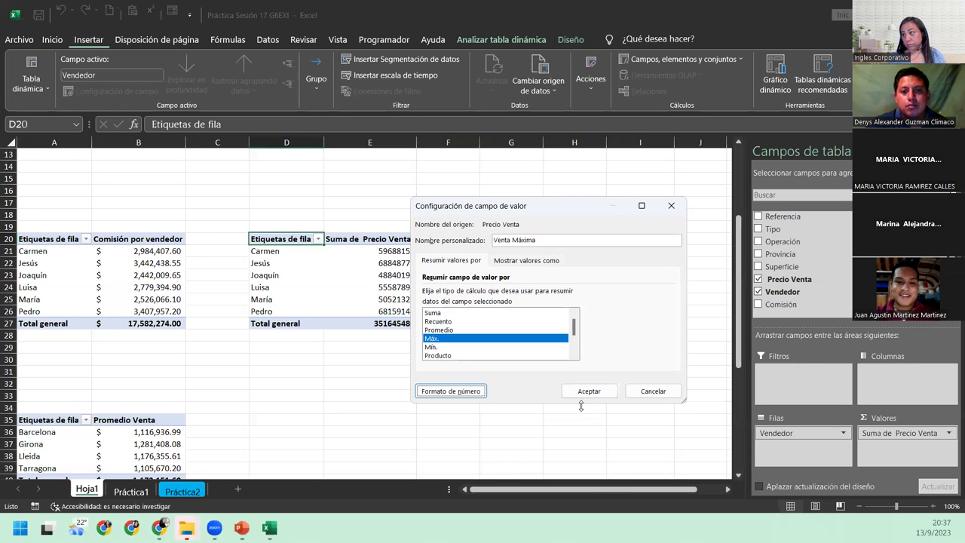
click(576, 395)
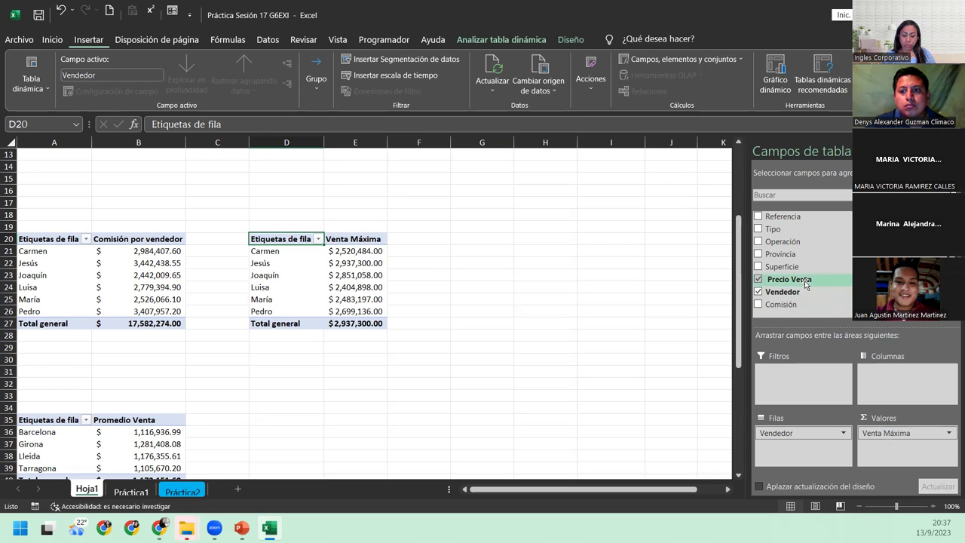
Add Precio Venta again as a value, summarized by Mín. and named Venta mínima.
mouse_move(805, 284)
mouse_down()
mouse_move(924, 472)
mouse_move(928, 457)
mouse_up()
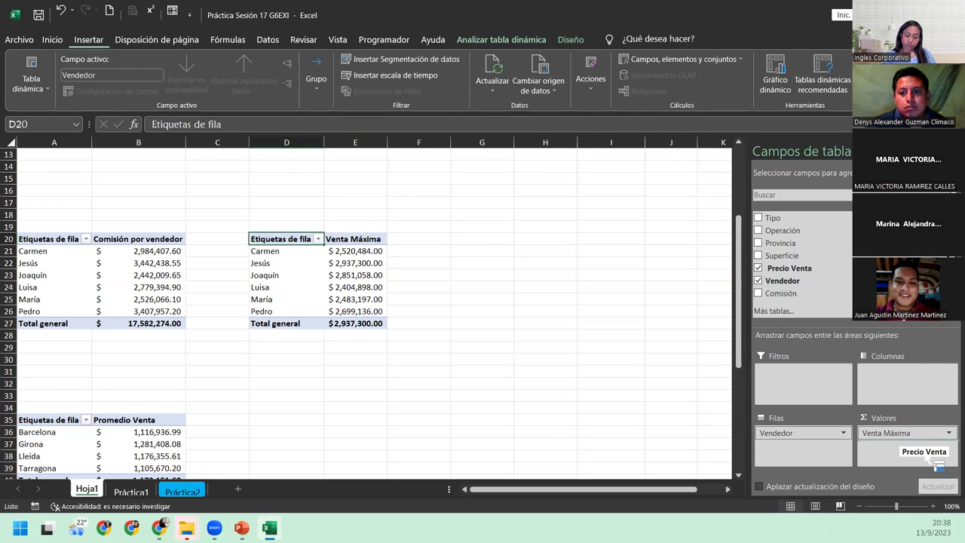
drag(928, 457, 926, 454)
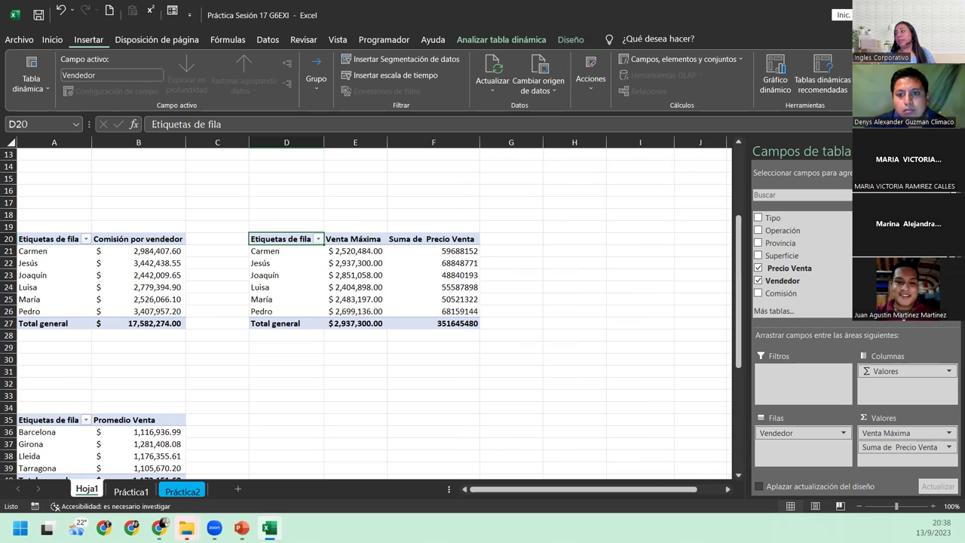
click(950, 448)
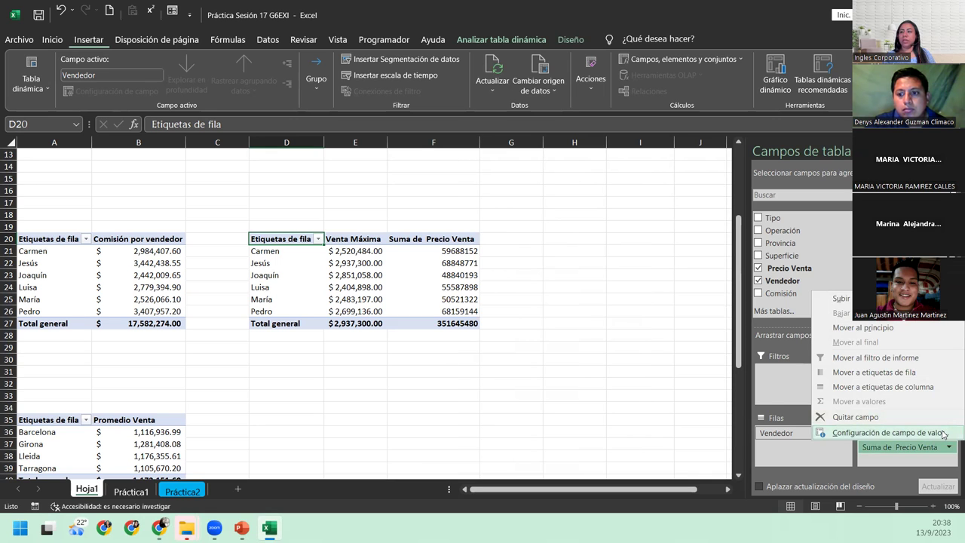
click(942, 432)
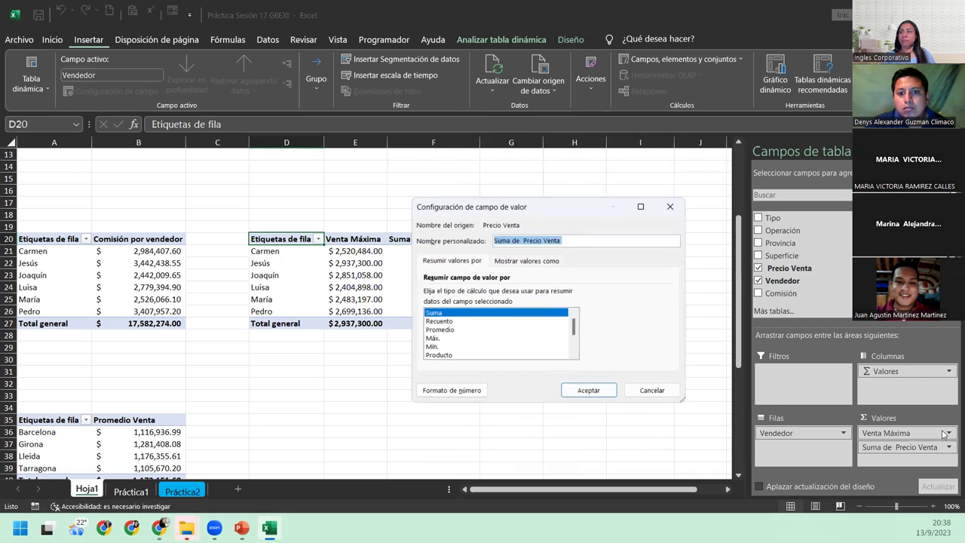
click(437, 347)
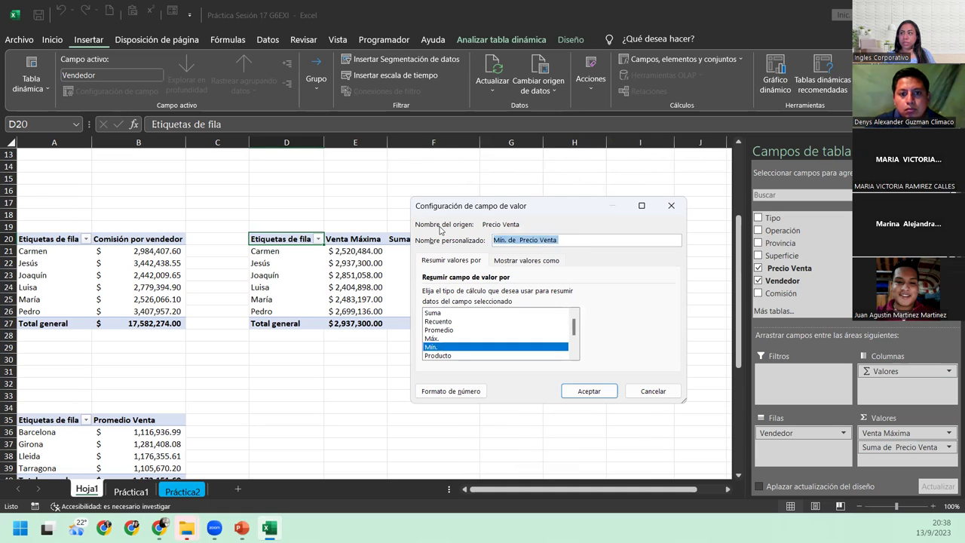
text(Ven)
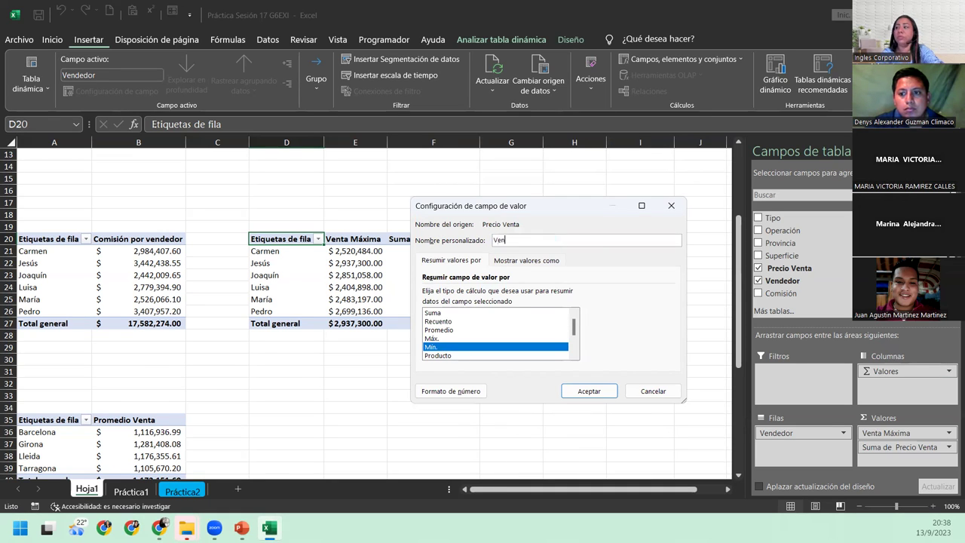
text(ta mínima)
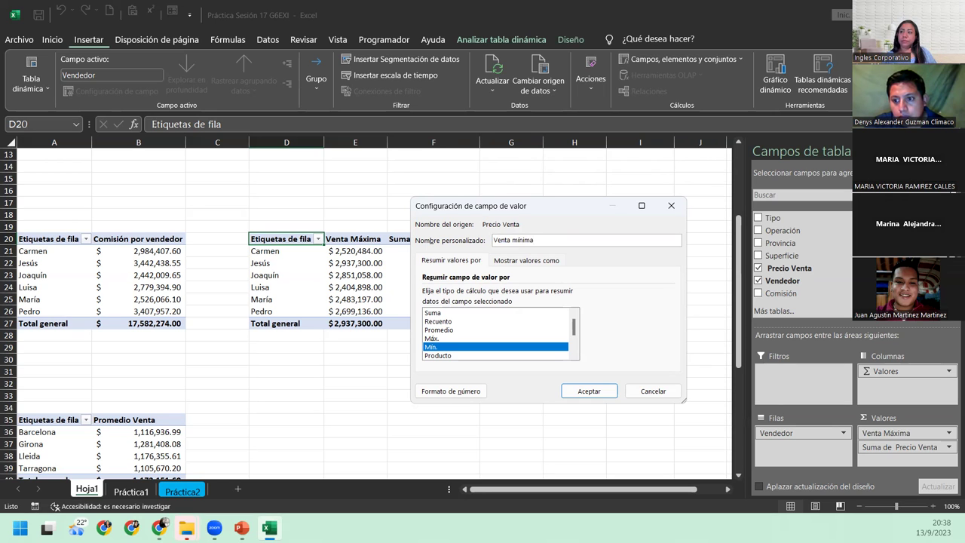
Format Venta mínima as Contabilidad with $ Español (El Salvador) and apply.
click(416, 392)
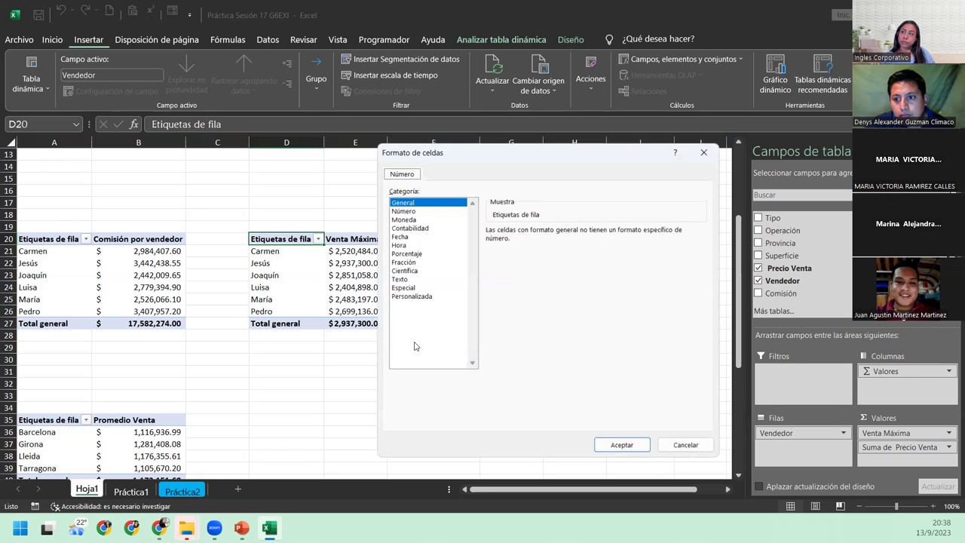
click(413, 228)
click(573, 246)
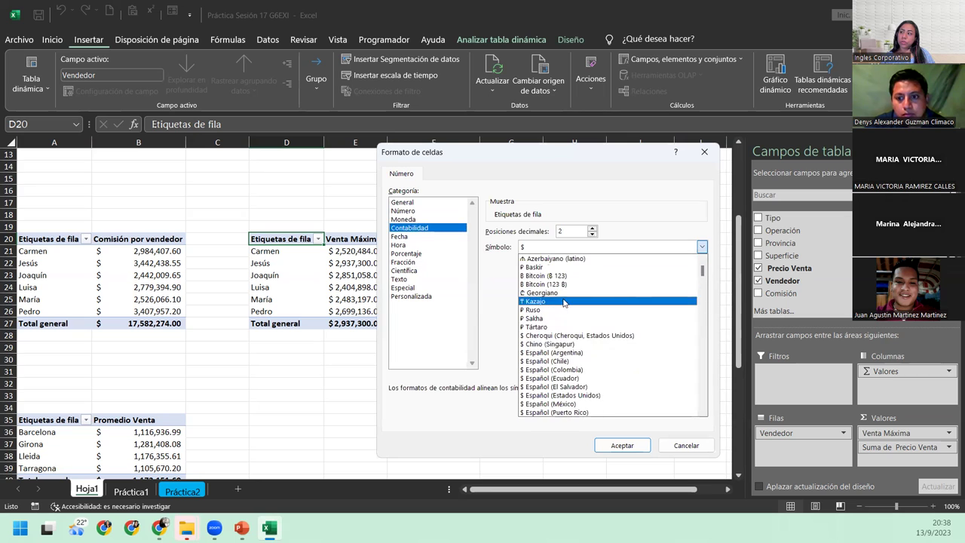
click(585, 387)
click(620, 443)
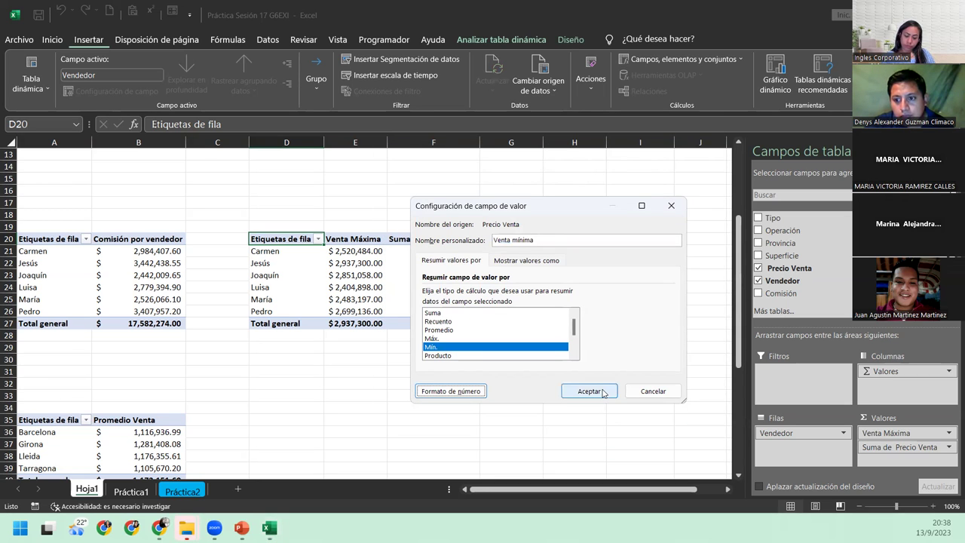
click(603, 391)
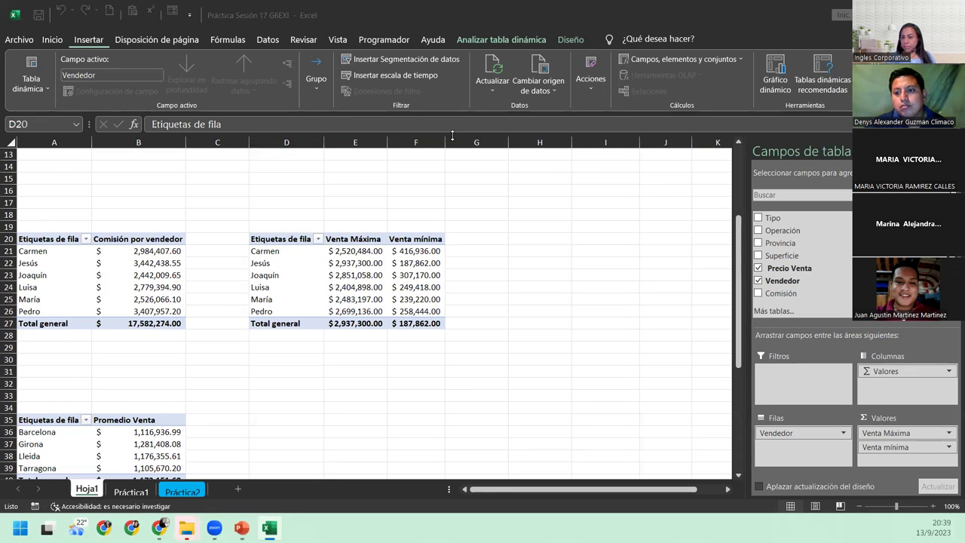
Inspect Jesús's Venta Máxima in E22, then go to the Práctica2 sheet.
click(362, 268)
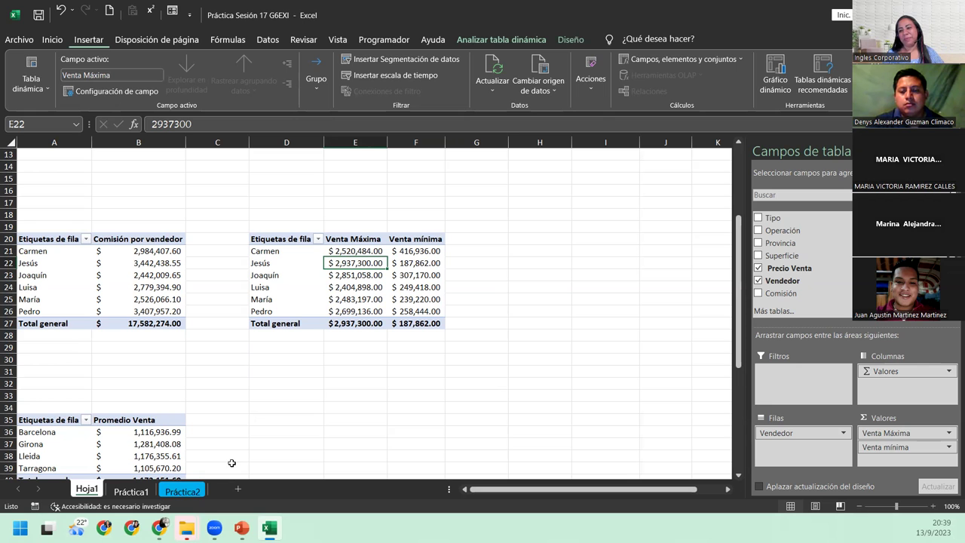
click(185, 493)
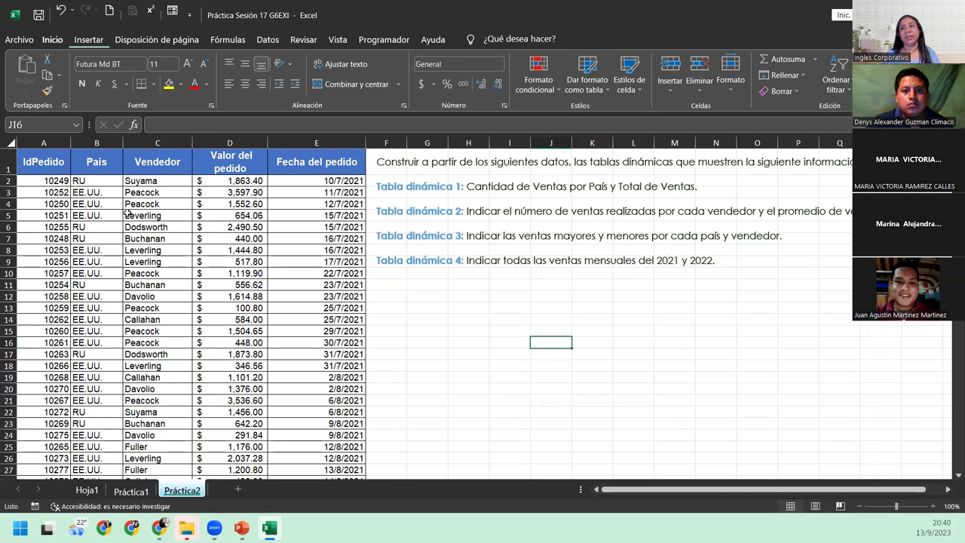
click(37, 160)
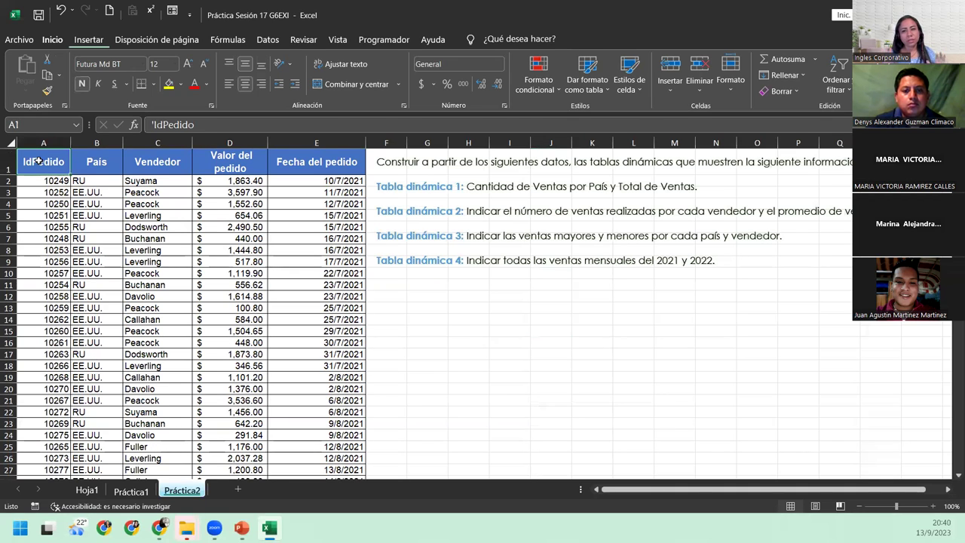
key(ctrl+Down)
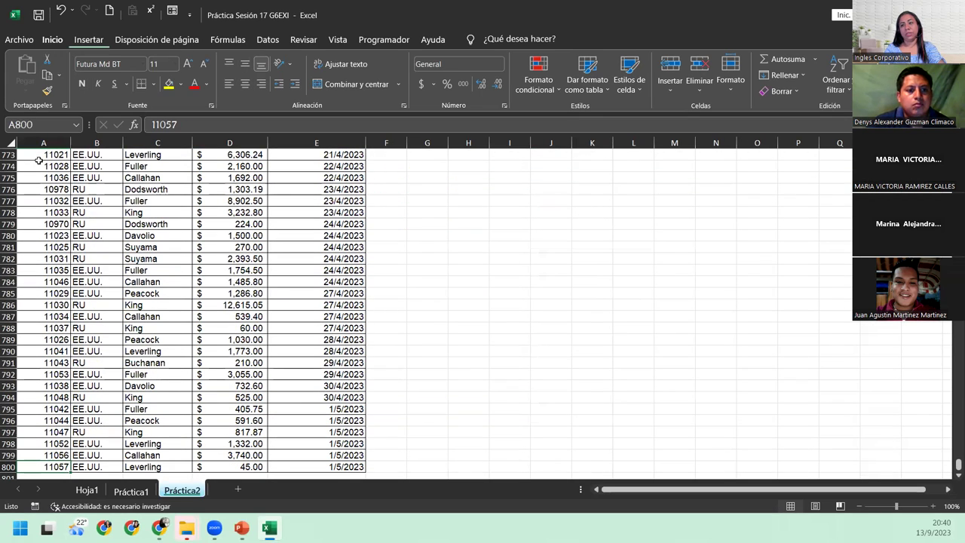
key(ctrl+Up)
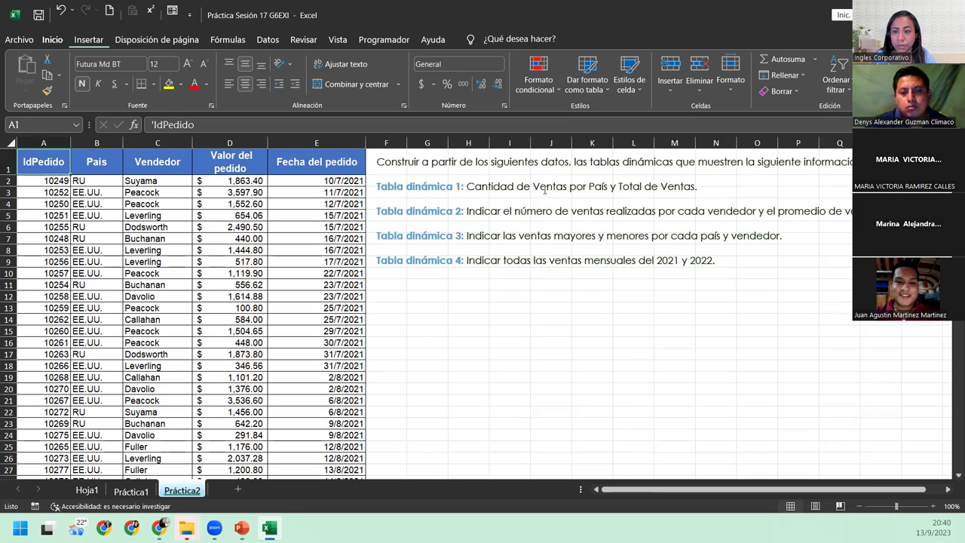
click(87, 490)
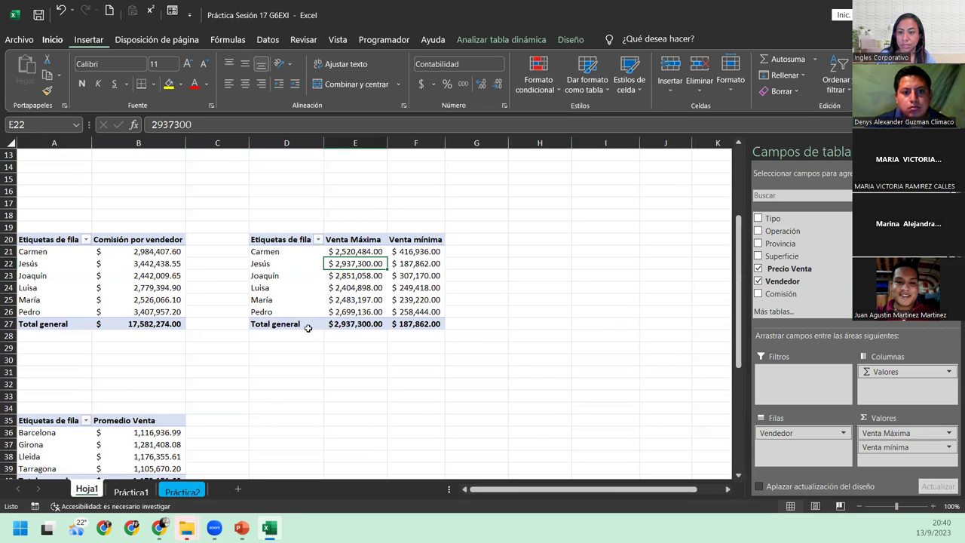
click(182, 490)
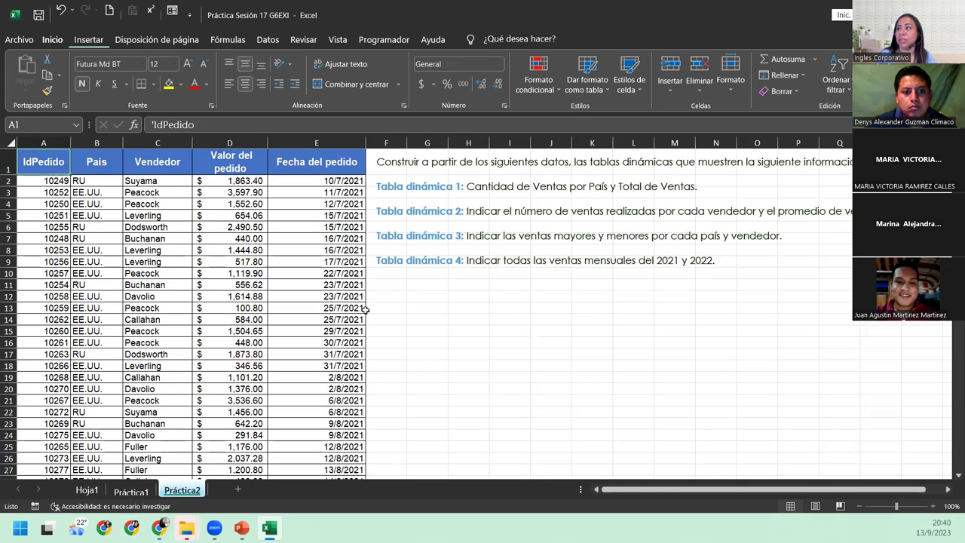
click(260, 250)
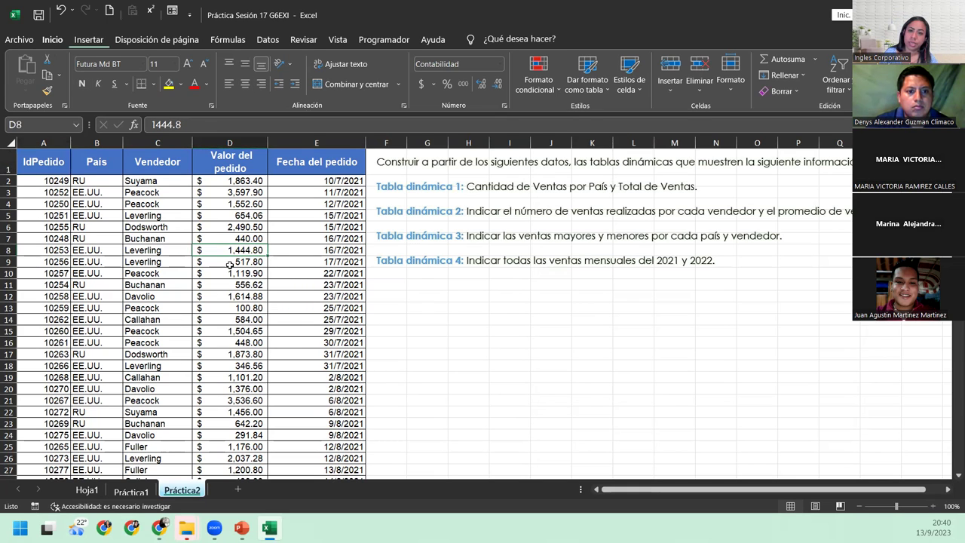
Insert a pivot table from Práctica2 A1:E800 at existing-sheet location G15.
click(91, 40)
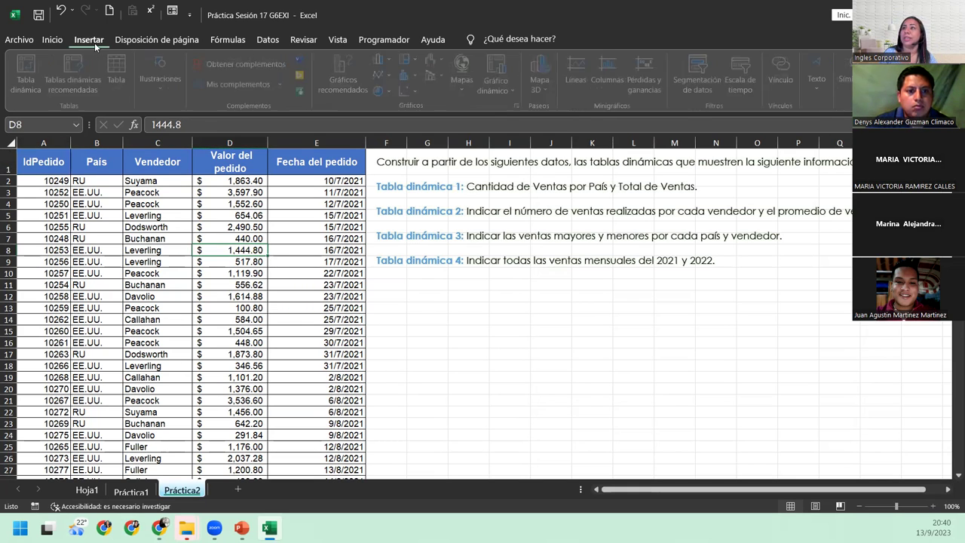
click(31, 65)
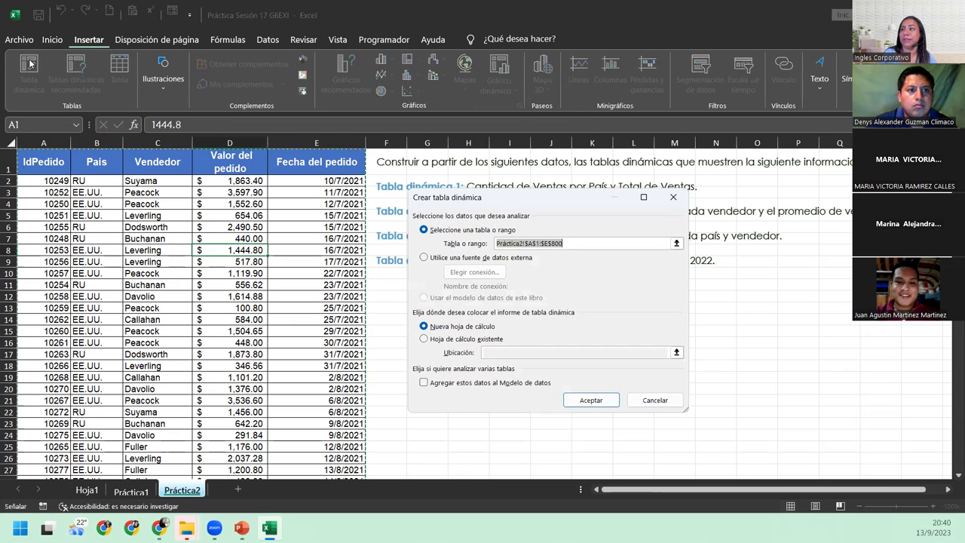
click(423, 338)
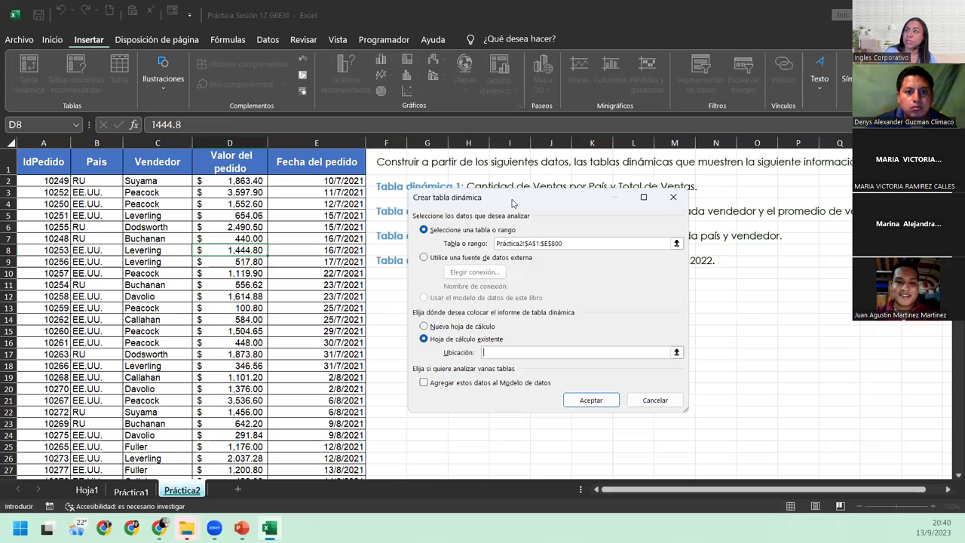
drag(500, 202, 129, 223)
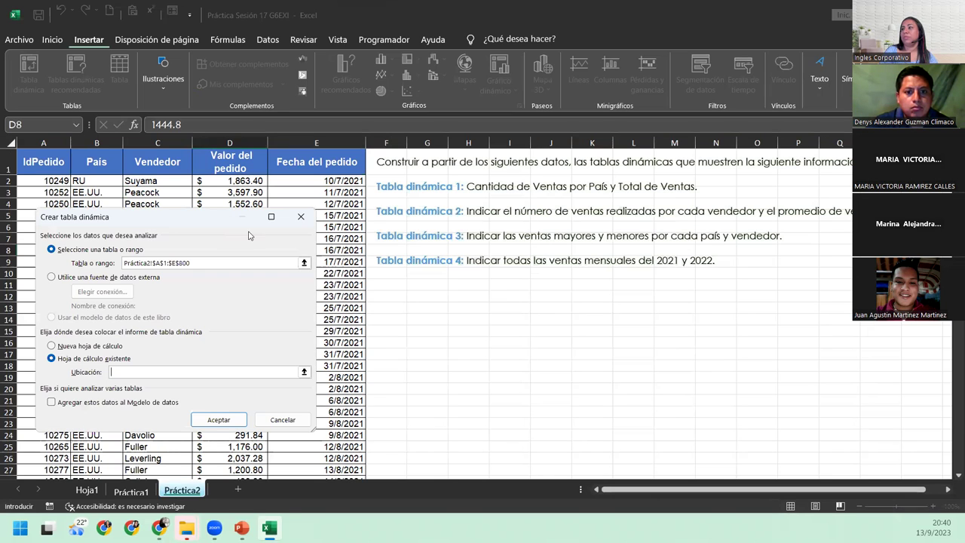
click(428, 320)
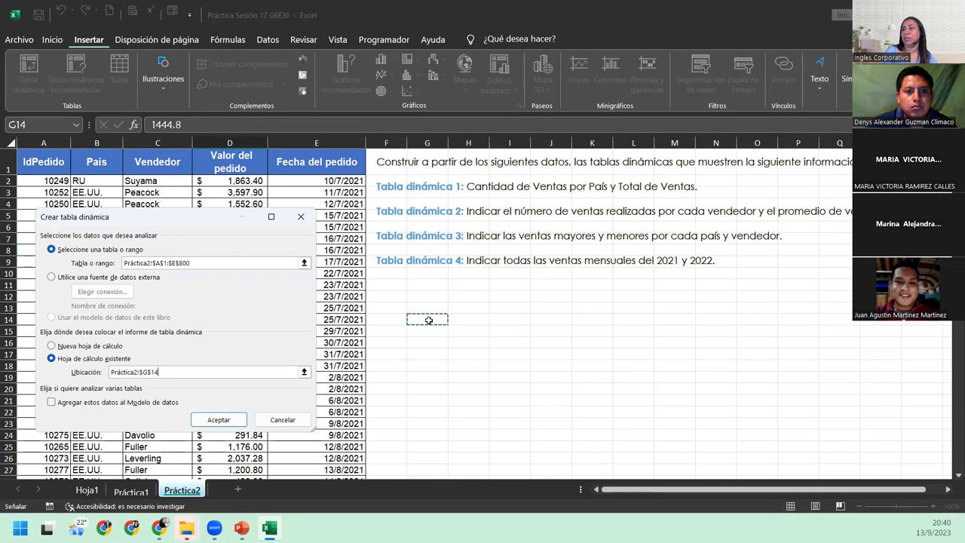
click(427, 330)
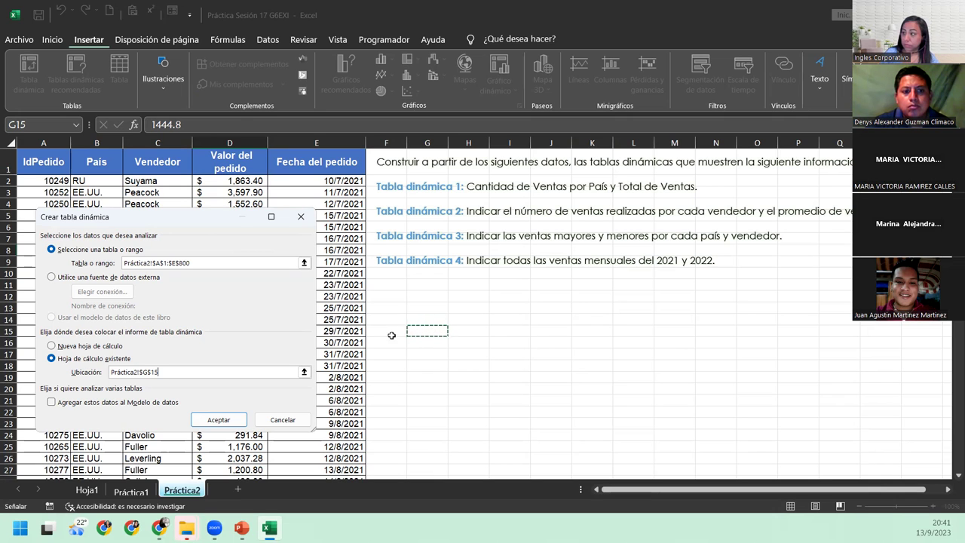
click(218, 420)
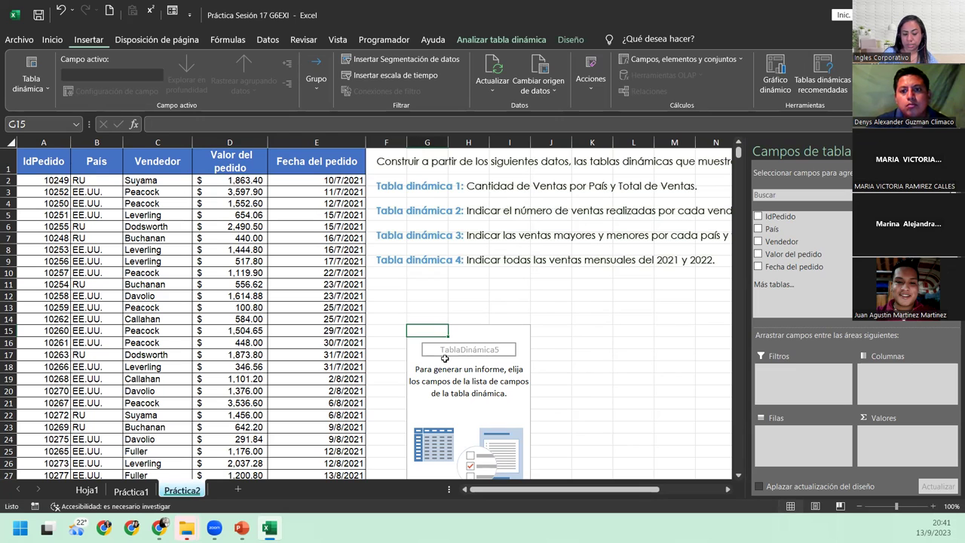
Drag País into Filas so the rows list EE.UU. and RU.
scroll(444, 358, down, 3)
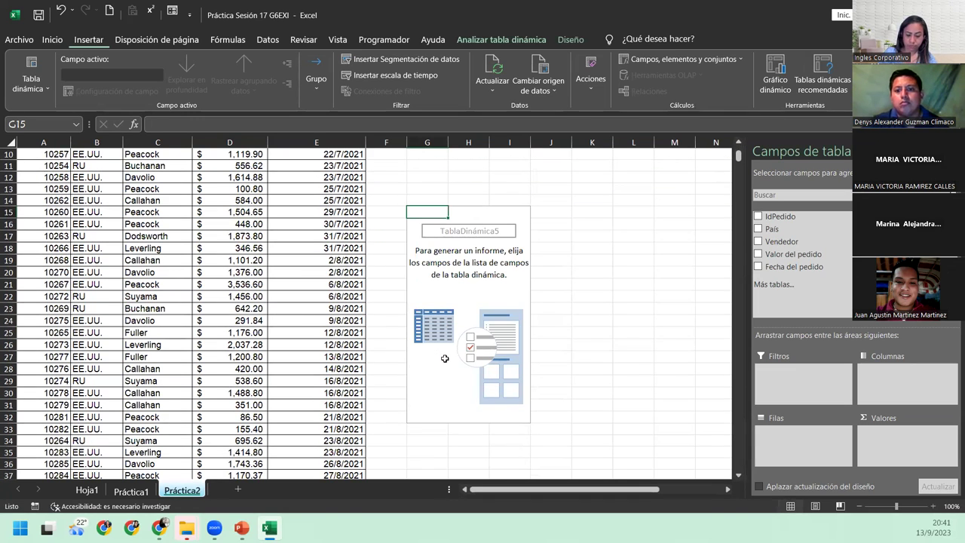
scroll(445, 358, up, 3)
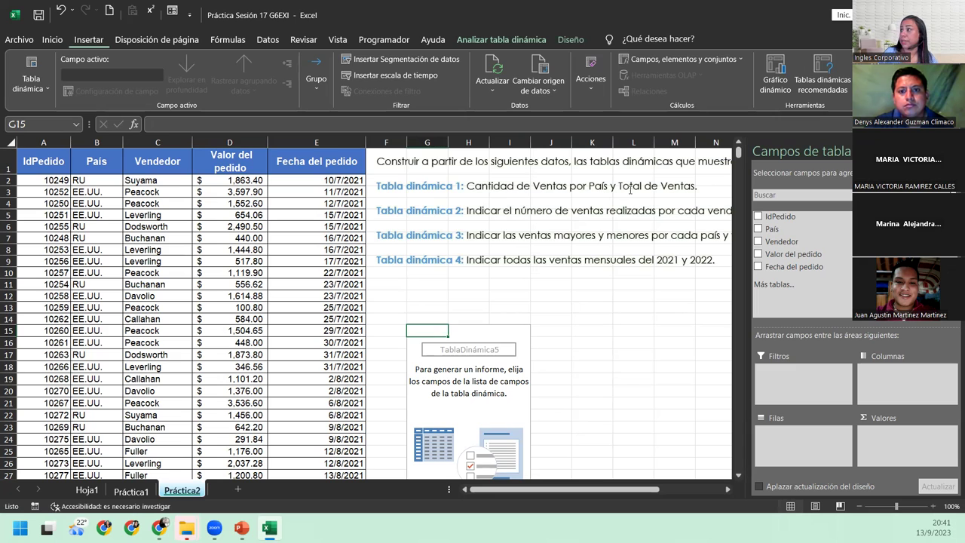
mouse_move(773, 228)
mouse_down()
mouse_move(792, 298)
mouse_move(790, 444)
mouse_up()
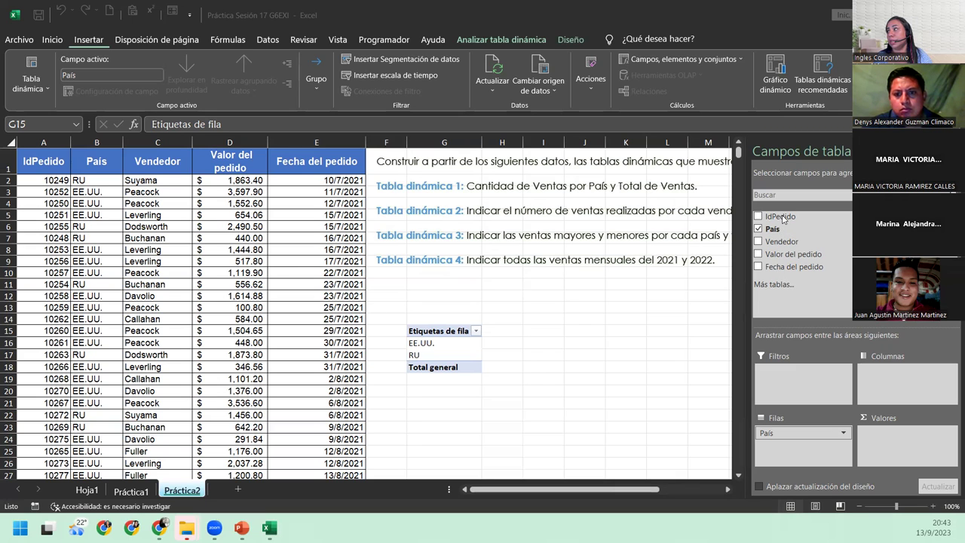
Add IdPedido as a value field summarized by count.
drag(781, 216, 913, 447)
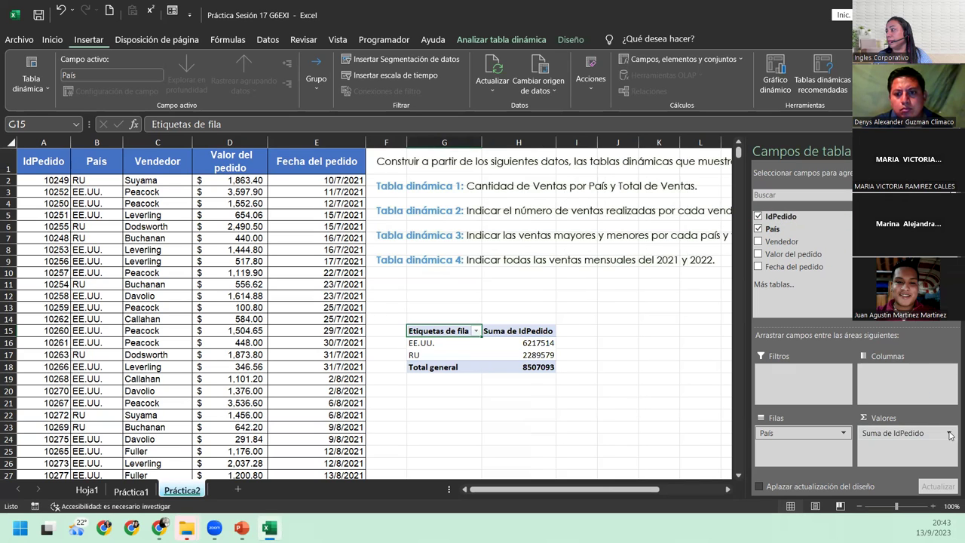
click(949, 433)
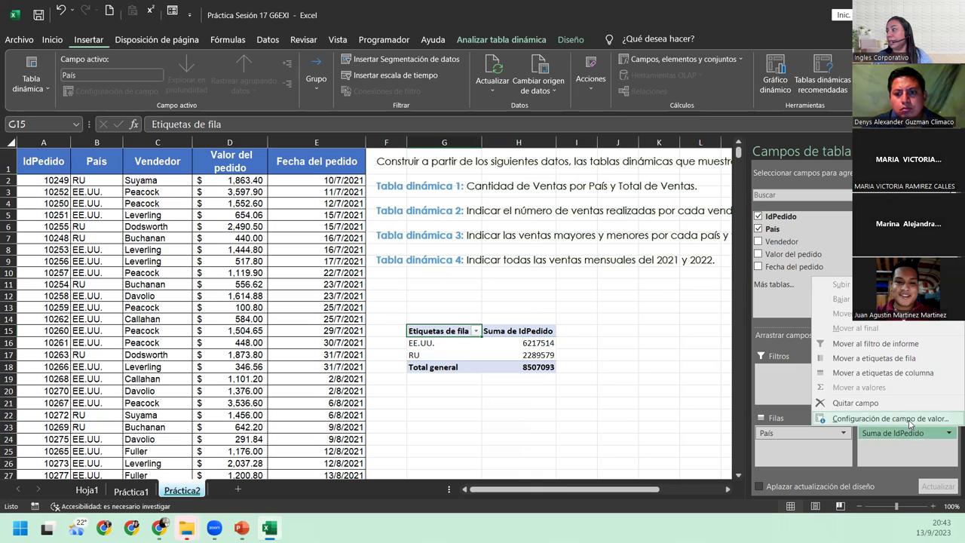
click(897, 418)
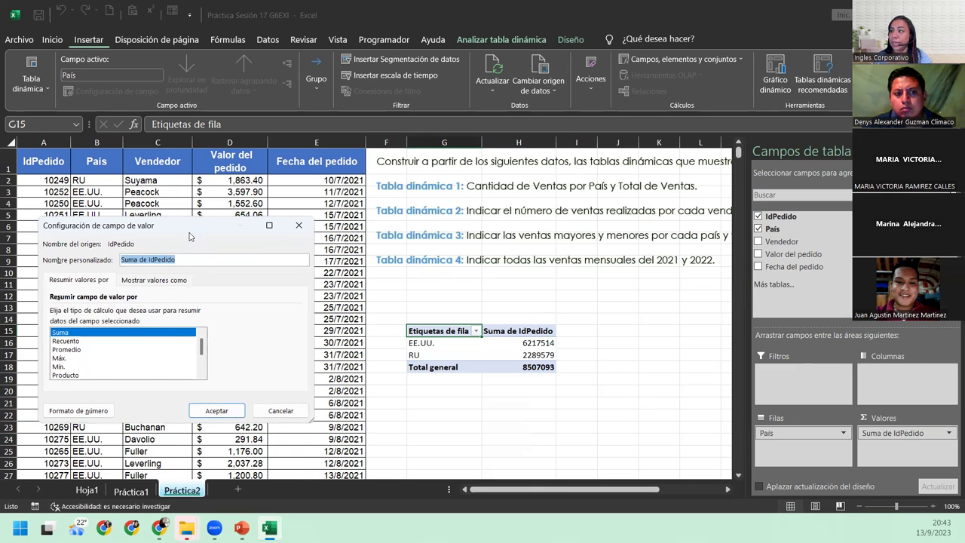
drag(189, 225, 461, 202)
click(339, 318)
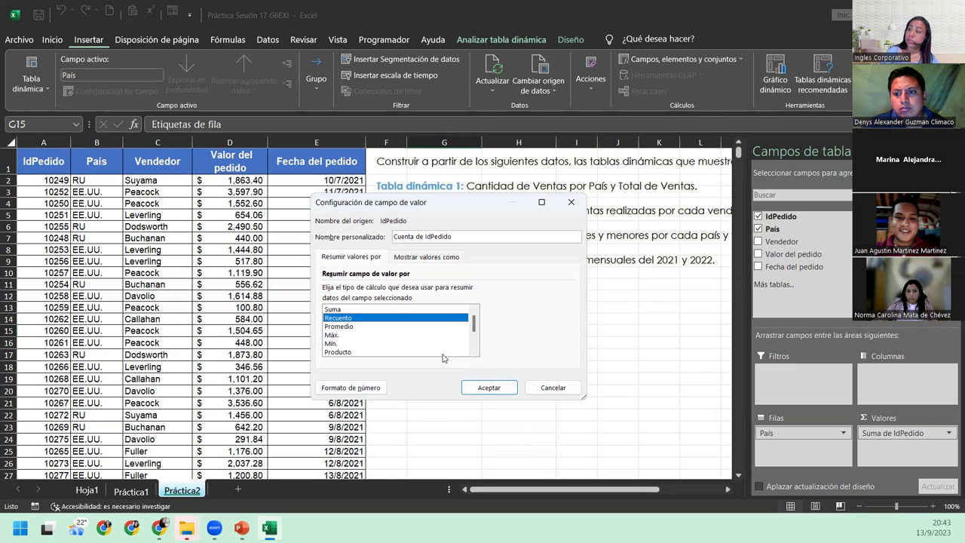
Rename the count field to 'N° de ventas', showing EE.UU. 584 and RU 215.
click(465, 240)
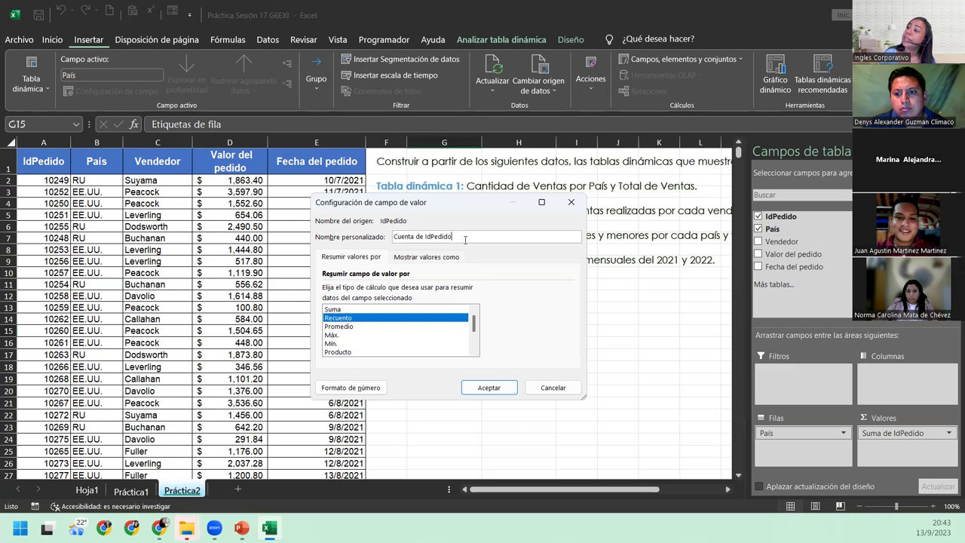
drag(465, 240, 387, 243)
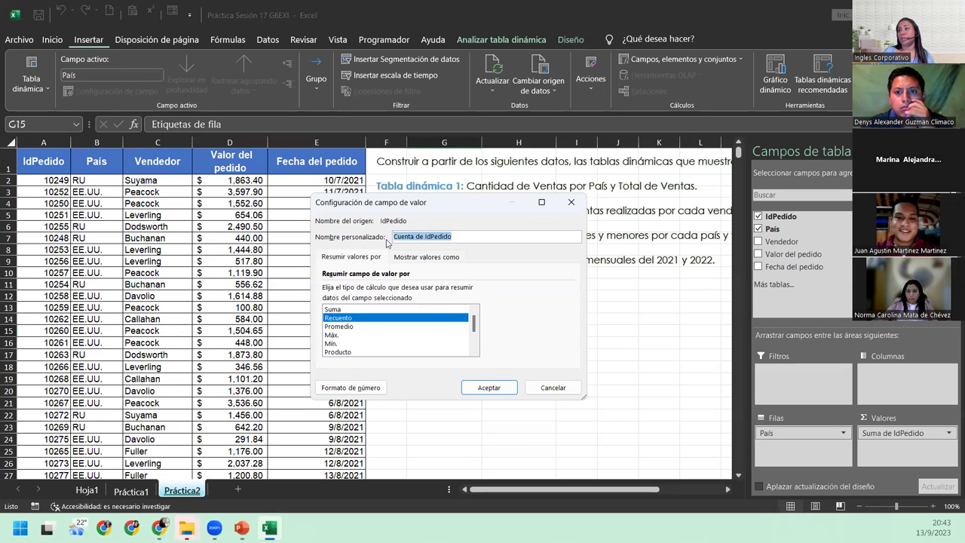
text(N)
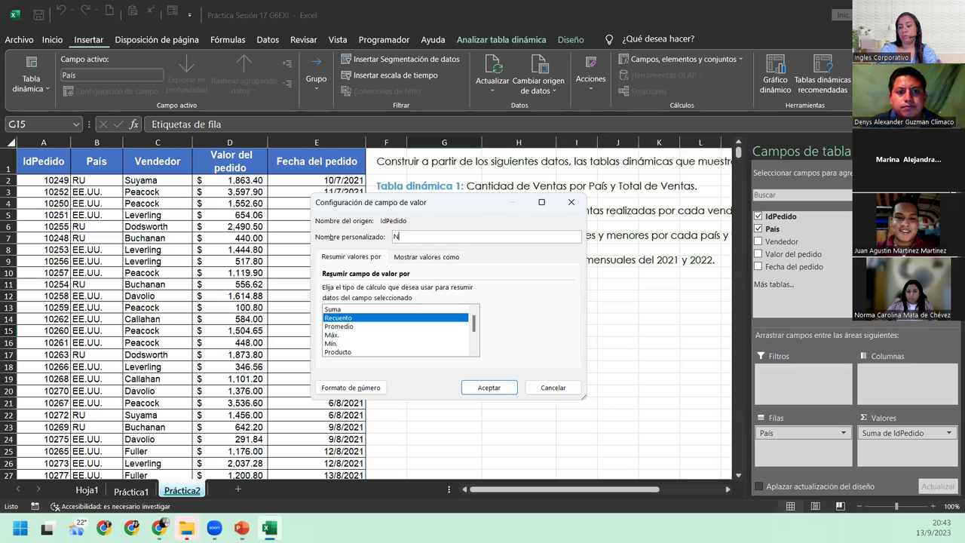
click(553, 387)
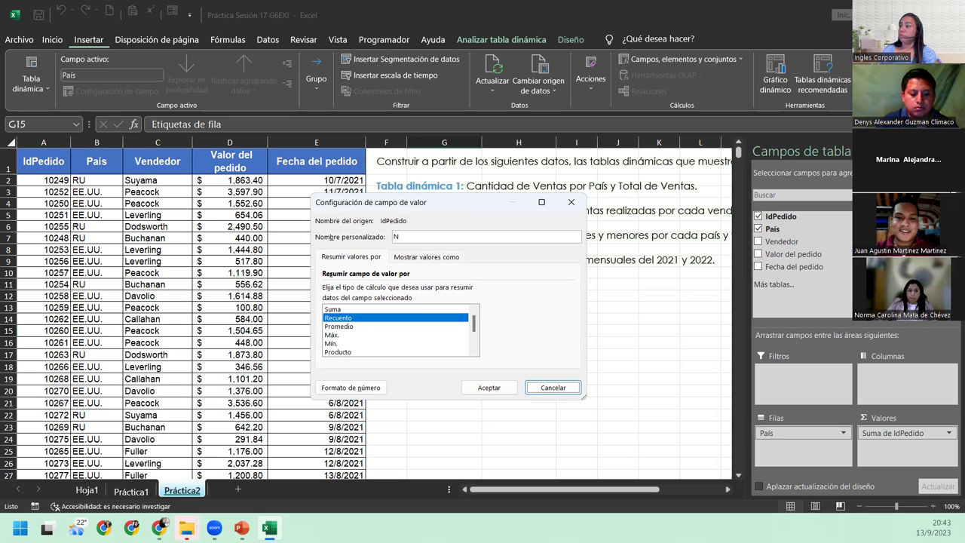
click(432, 239)
text(°)
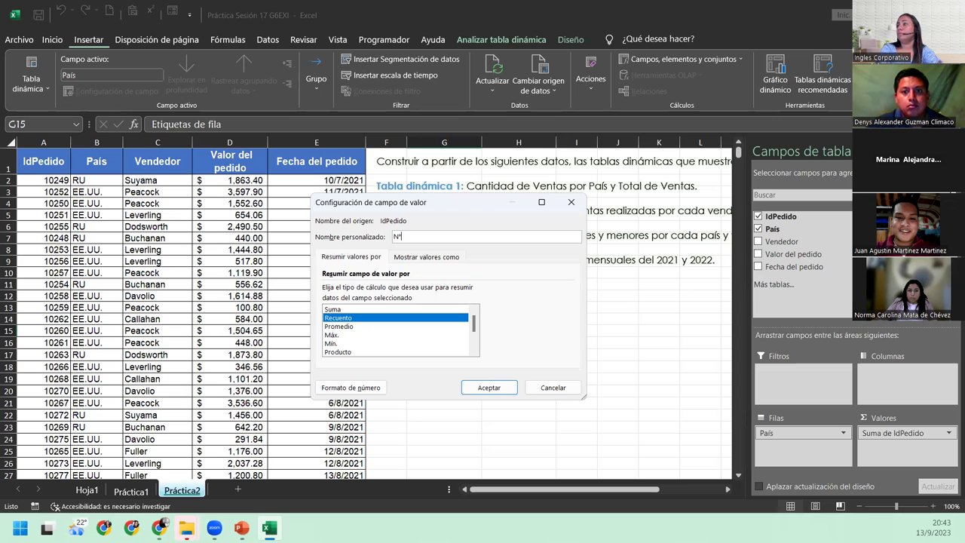
text(f)
text(de ventas)
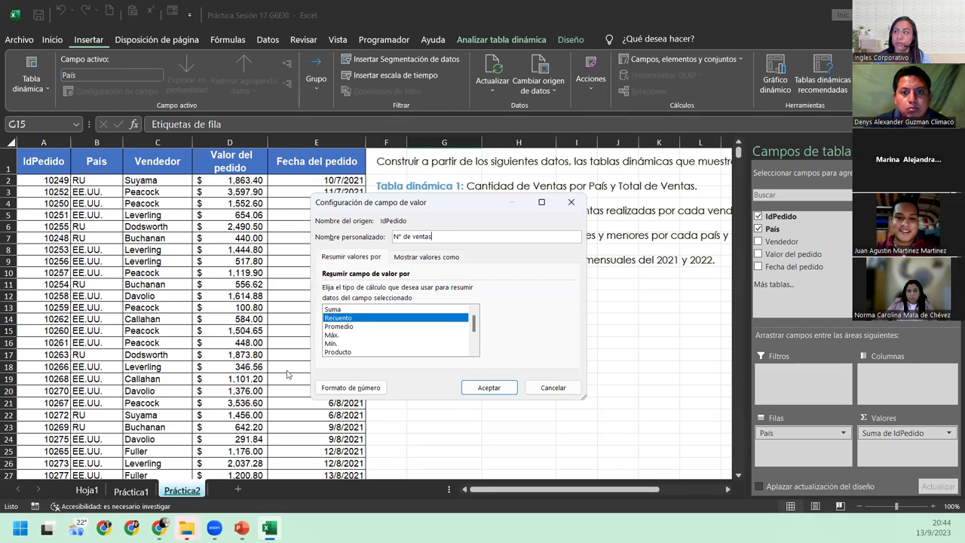
click(498, 392)
click(506, 344)
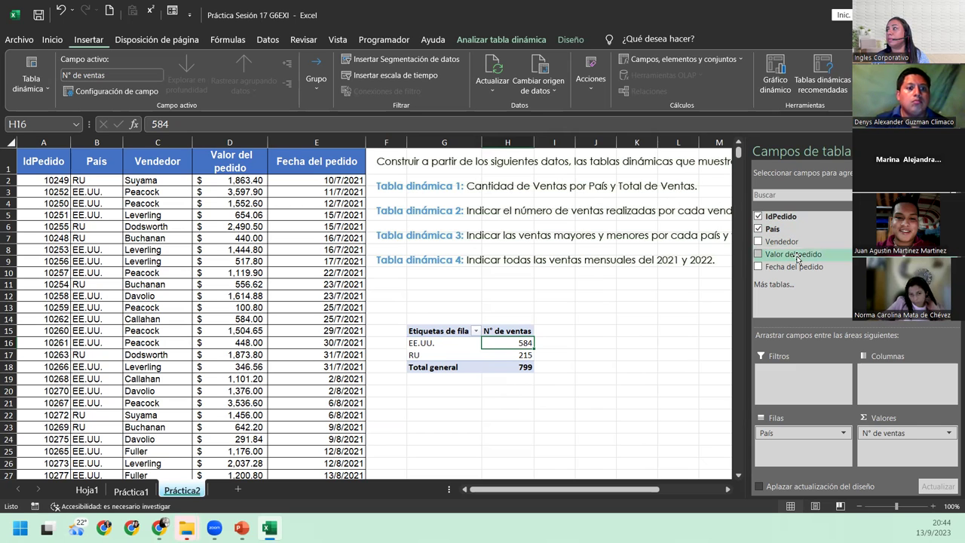
Add Valor del pedido to Valores as a sum and name it 'Total de ventas'.
drag(797, 259, 902, 453)
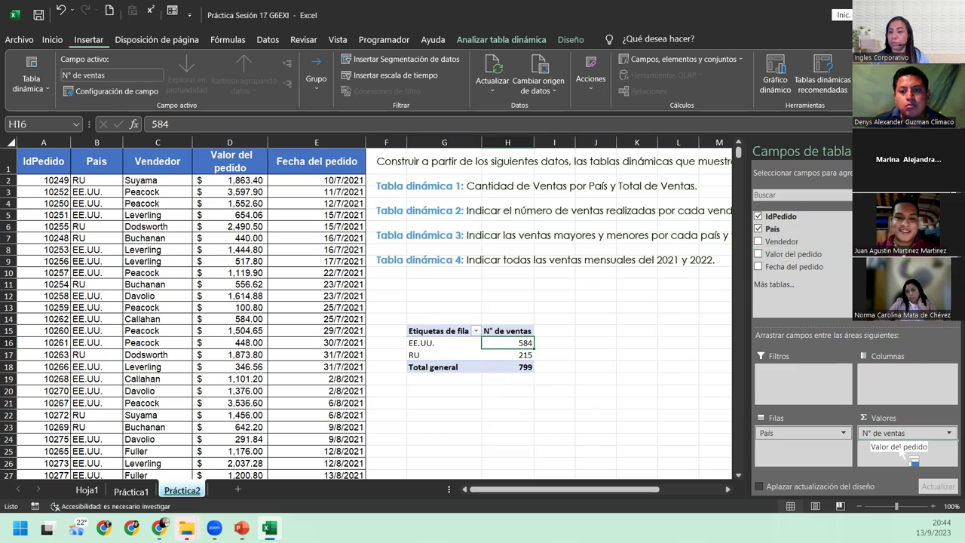
drag(902, 450, 903, 451)
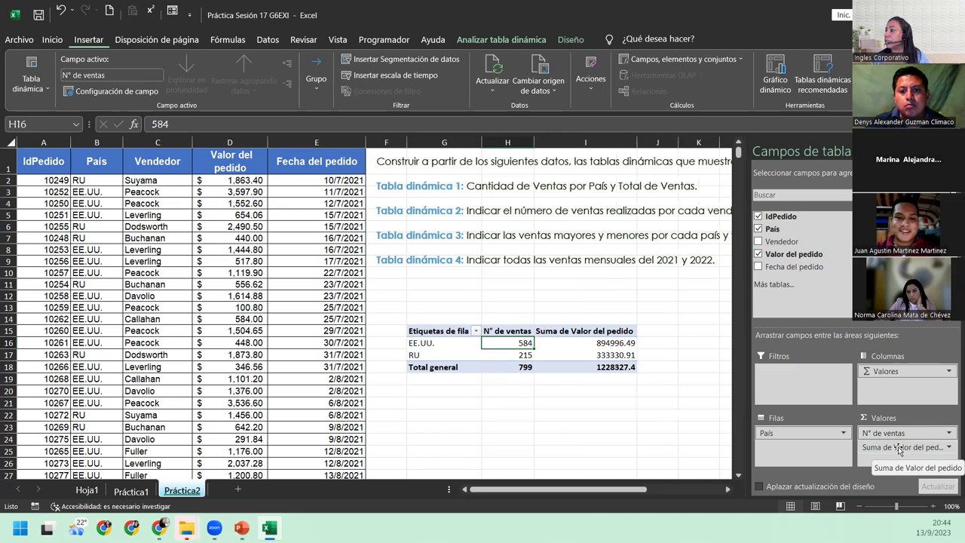
click(901, 447)
click(894, 432)
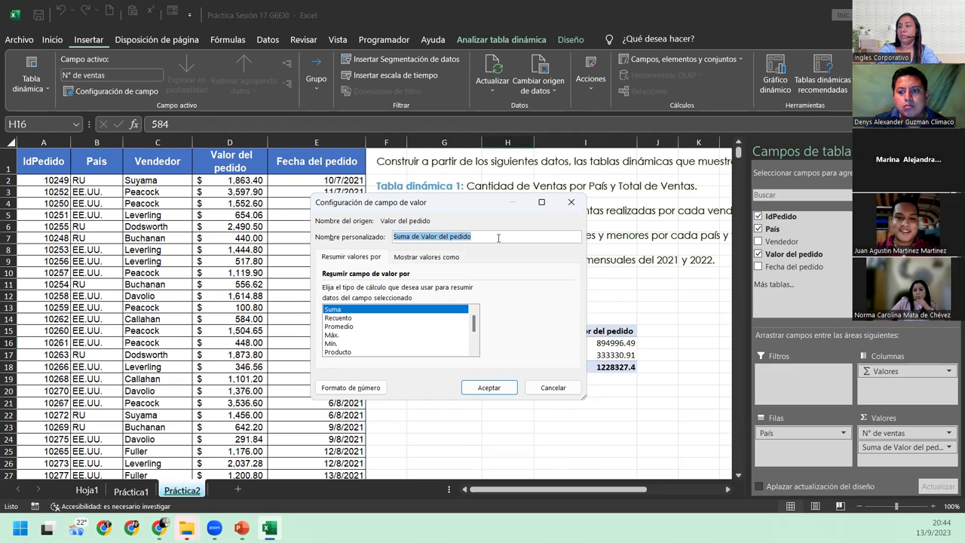
text(Total de v)
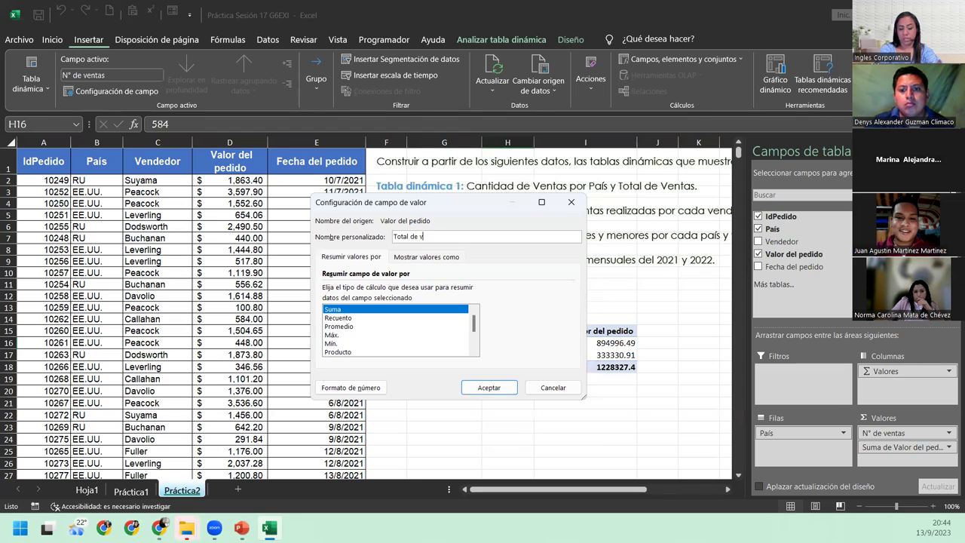
text(entas)
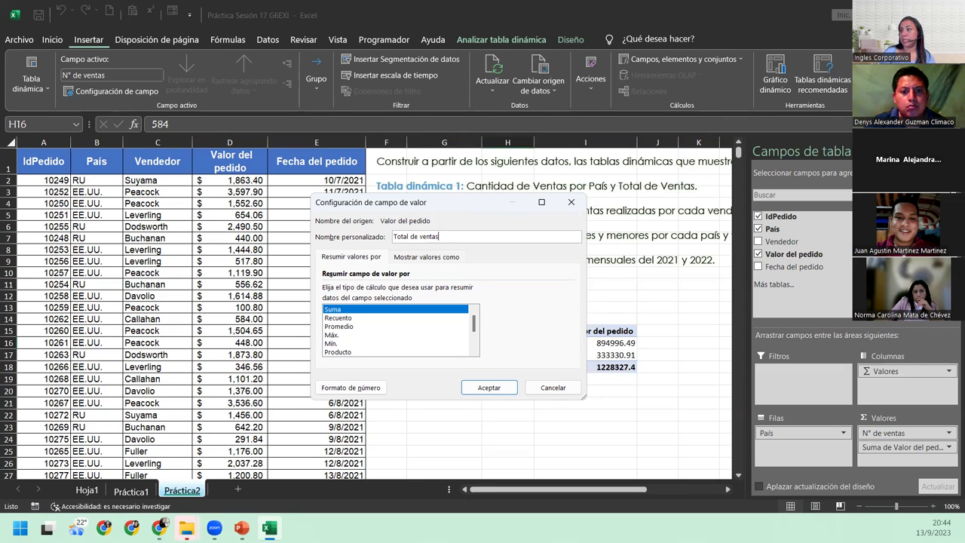
Format Total de ventas as Contabilidad with the $ Español (El Salvador) symbol.
click(332, 393)
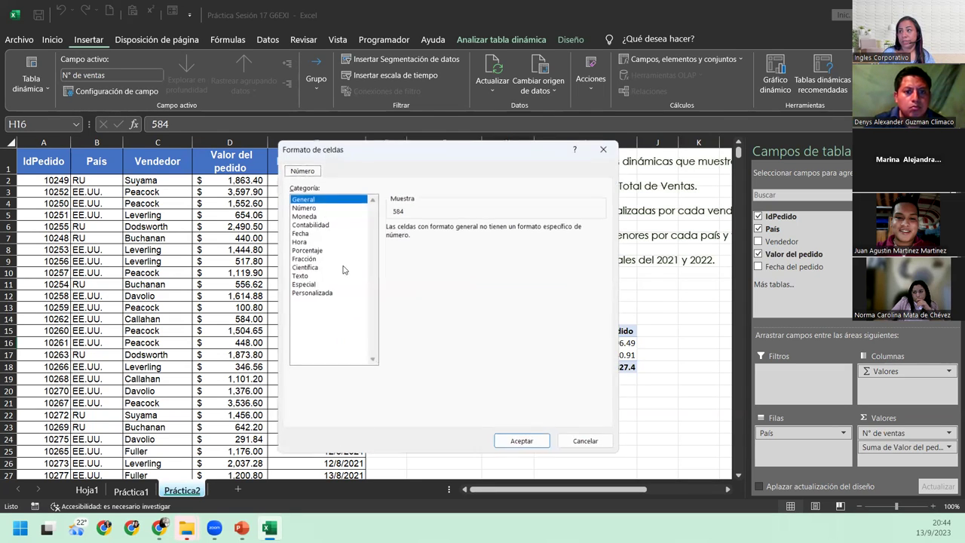
click(320, 227)
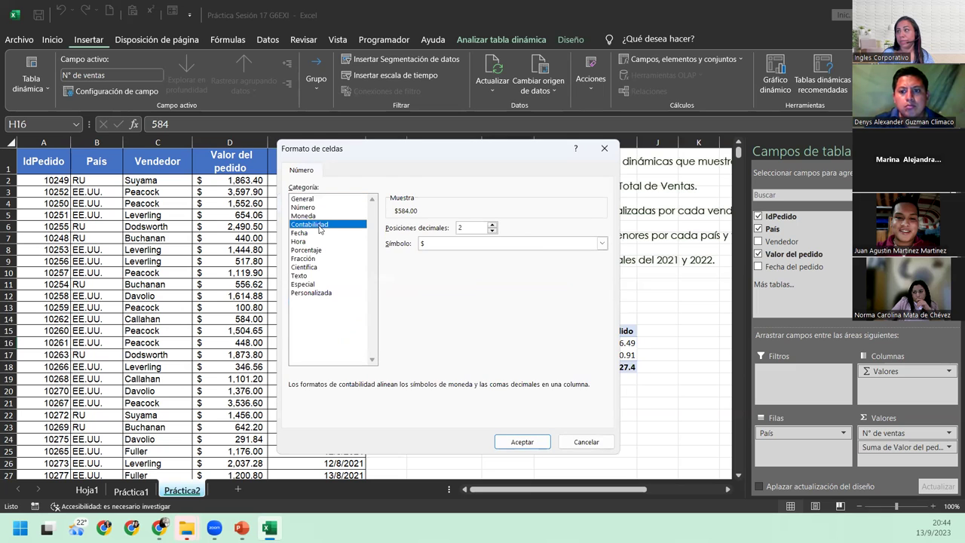
click(534, 243)
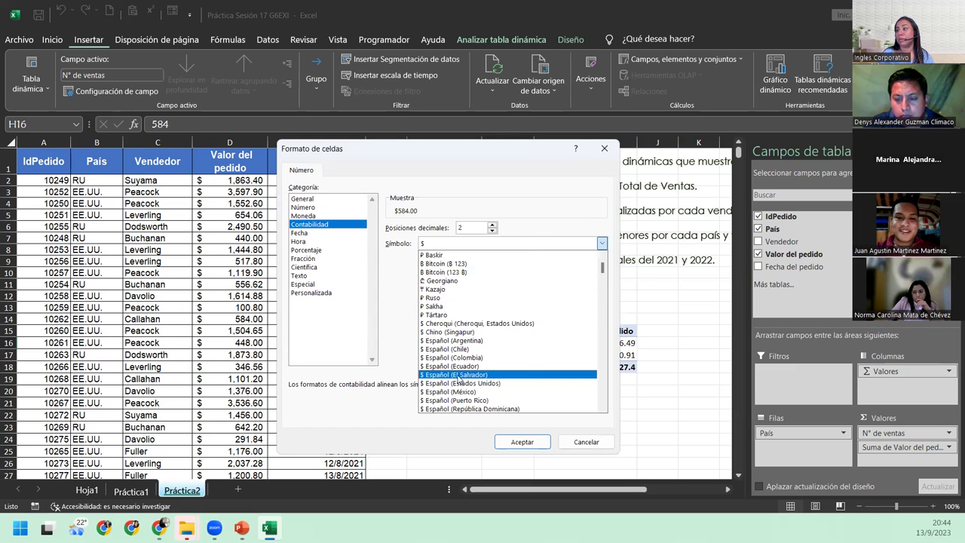
click(453, 374)
click(522, 442)
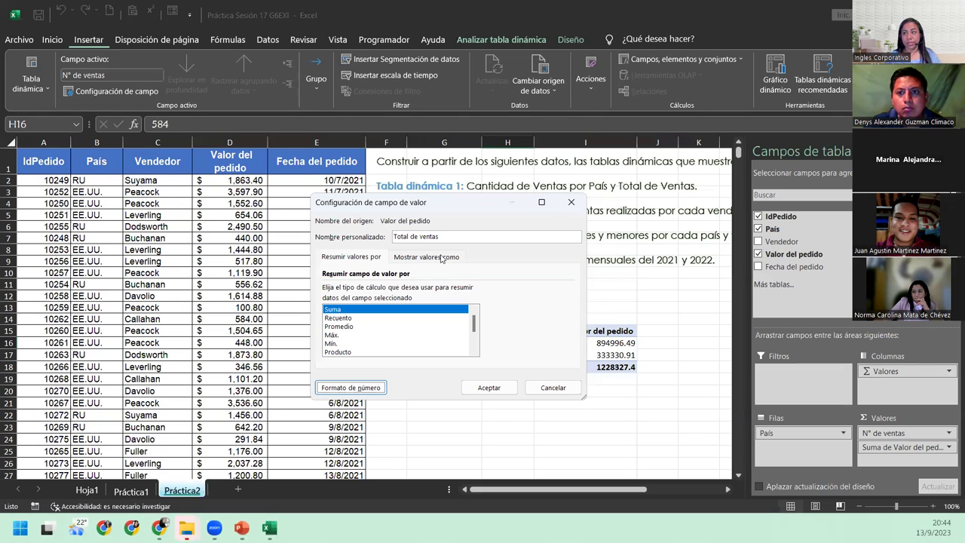
click(488, 387)
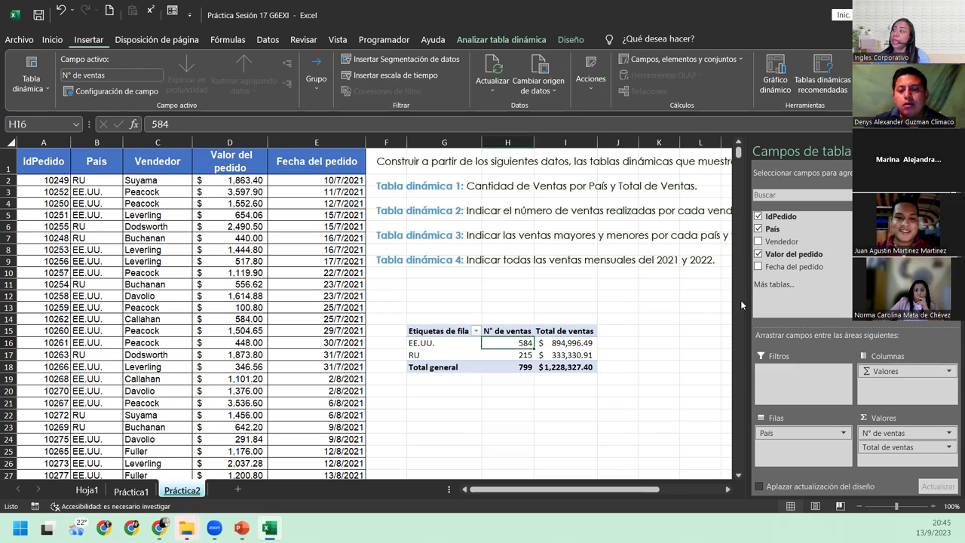
Narrow the PivotTable Fields pane and deselect the pivot by selecting cell A15.
drag(763, 315, 830, 315)
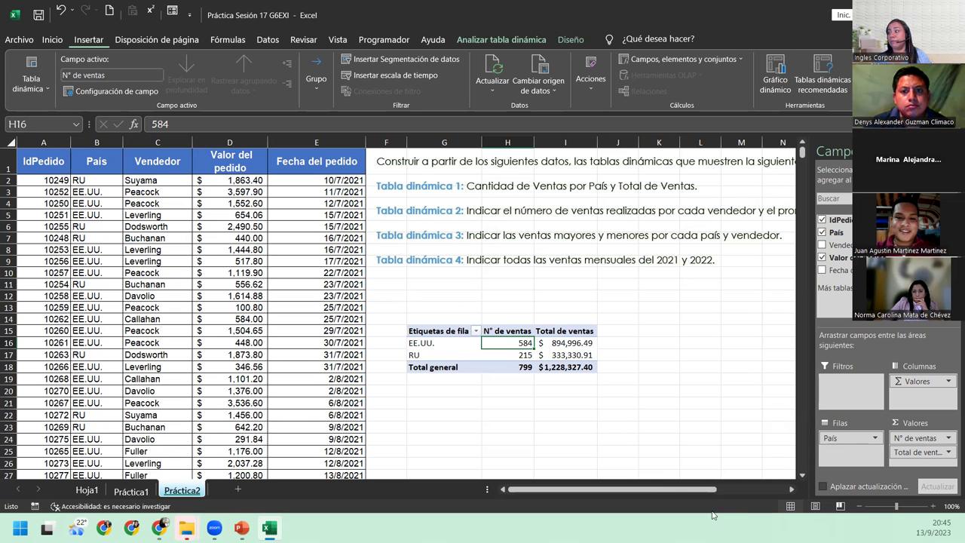
mouse_move(710, 488)
mouse_down()
mouse_move(770, 494)
mouse_move(709, 491)
mouse_up()
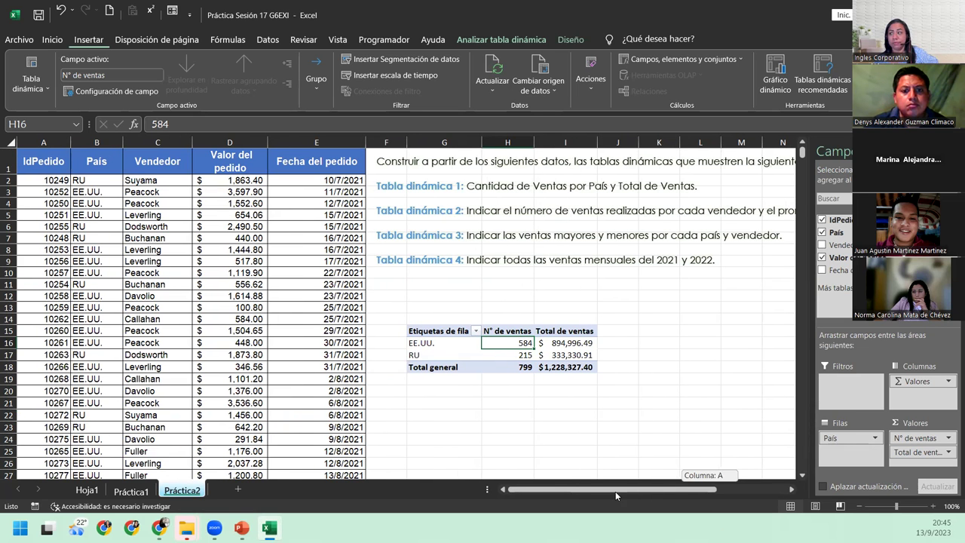
click(40, 334)
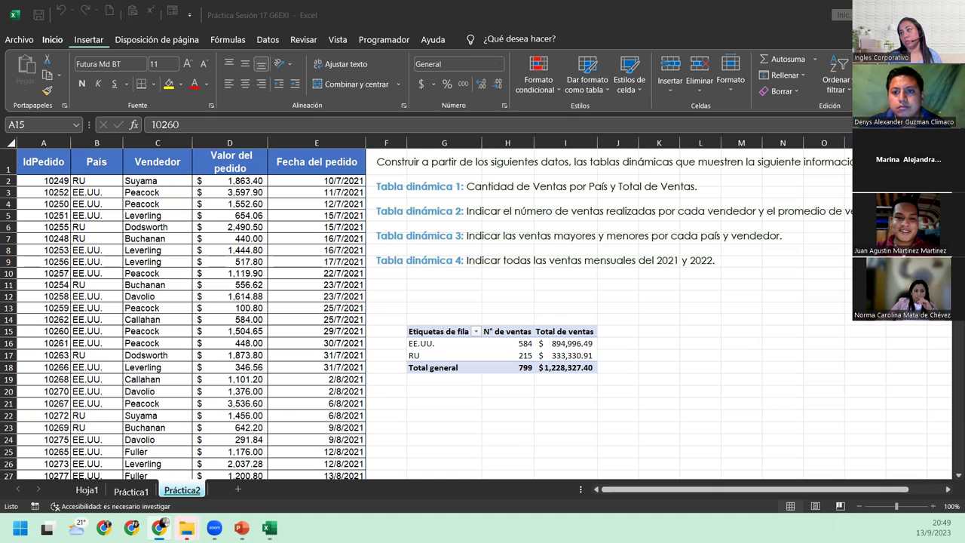
Insert a pivot table from Práctica2!A1:E800 on the existing sheet at cell G25.
click(113, 214)
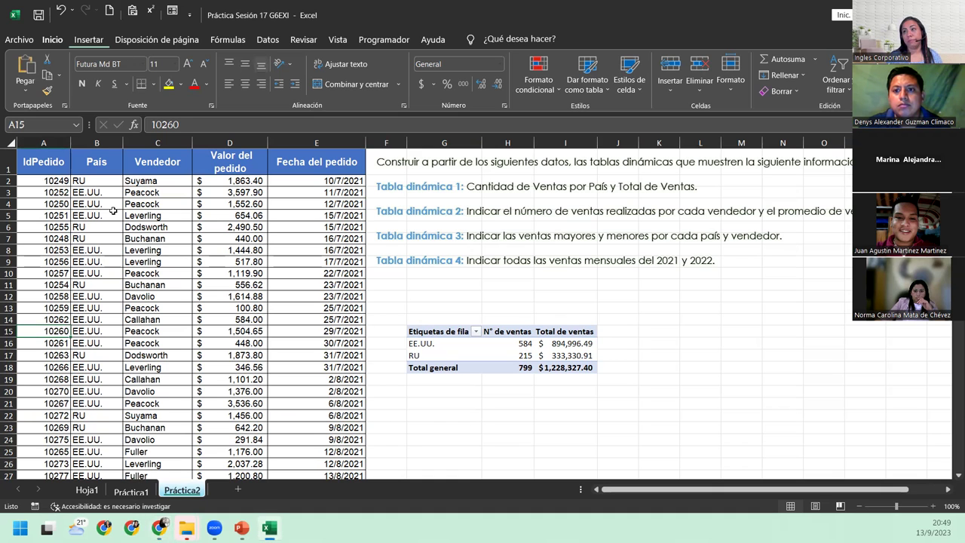
click(96, 41)
click(28, 75)
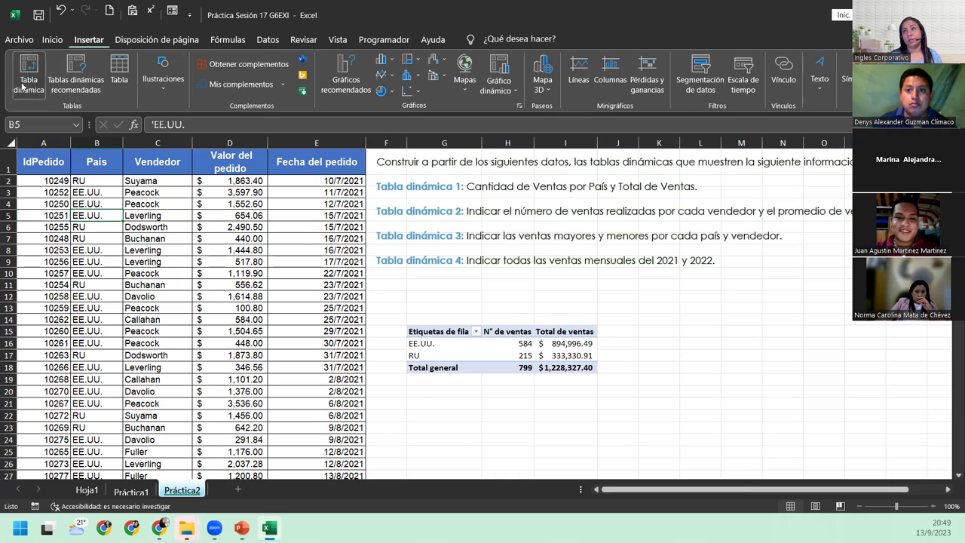
click(339, 335)
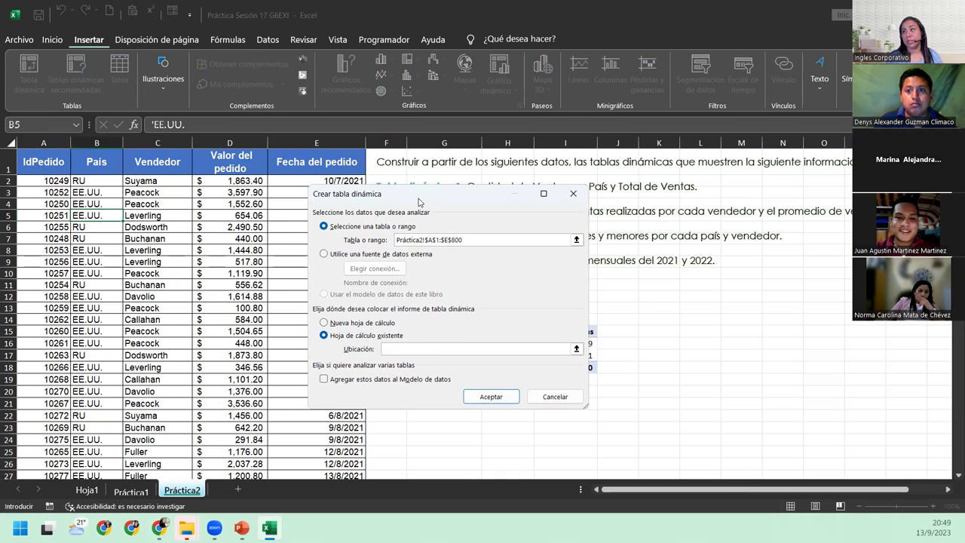
drag(396, 194, 95, 164)
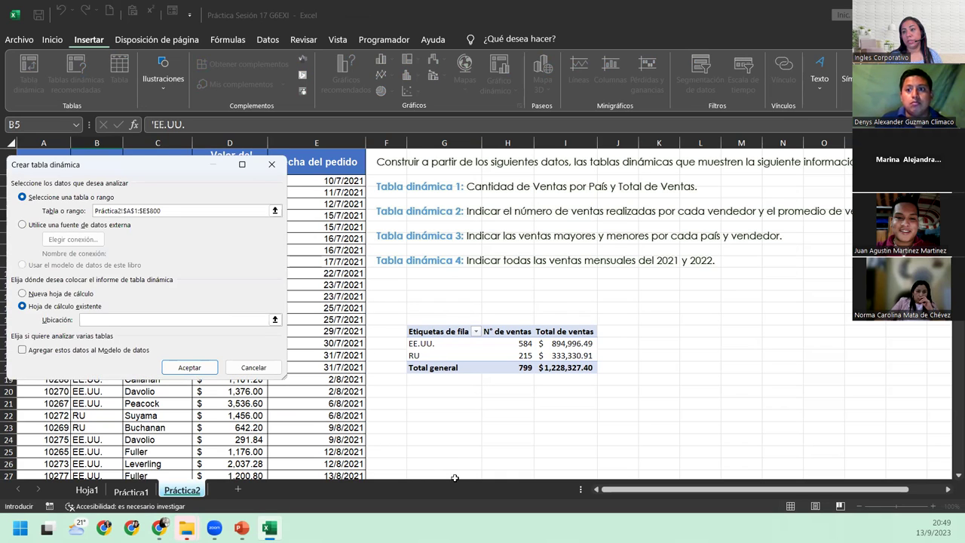
click(453, 439)
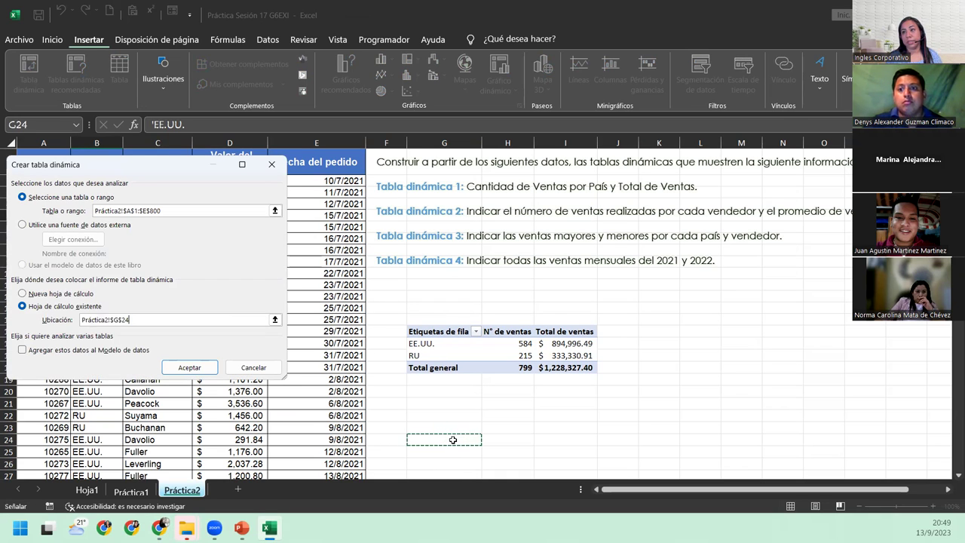
click(451, 451)
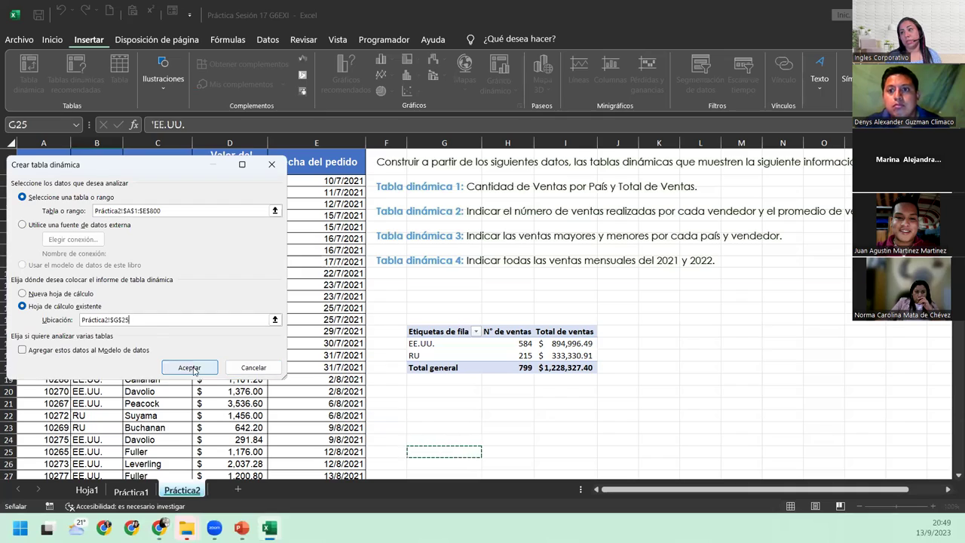
click(190, 367)
Put Vendedor in Filas, then add a Vendedor count and a Valor del pedido sum to Valores.
scroll(491, 385, down, 1)
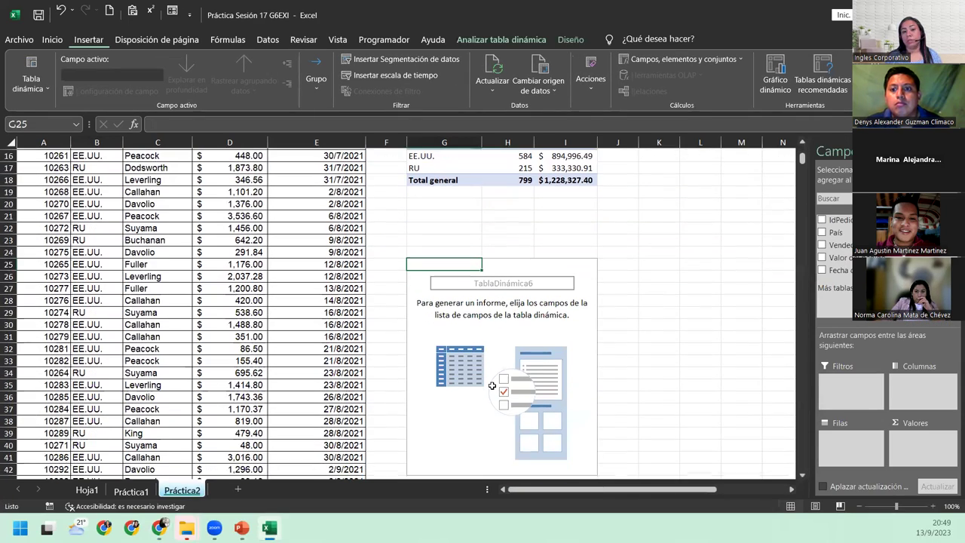
scroll(491, 385, up, 5)
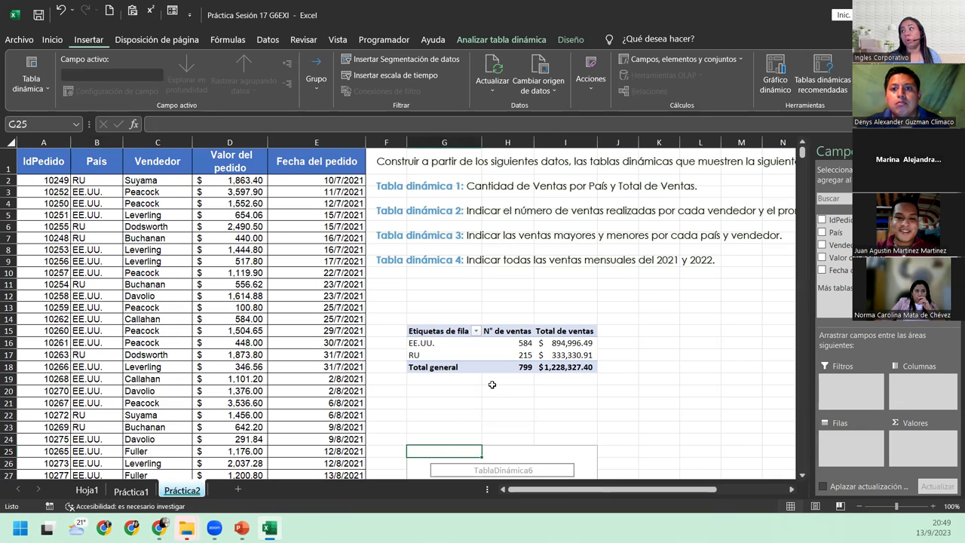
scroll(491, 385, down, 5)
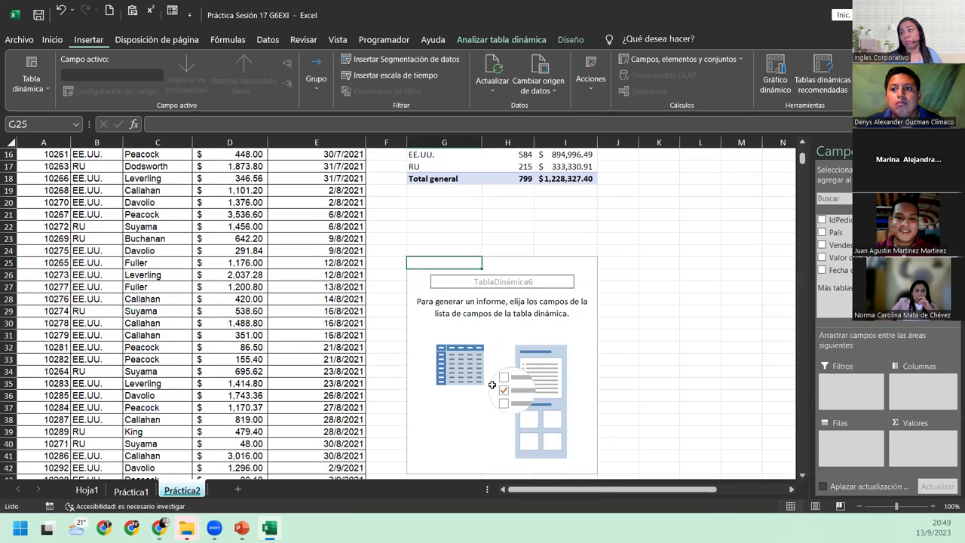
drag(844, 247, 865, 451)
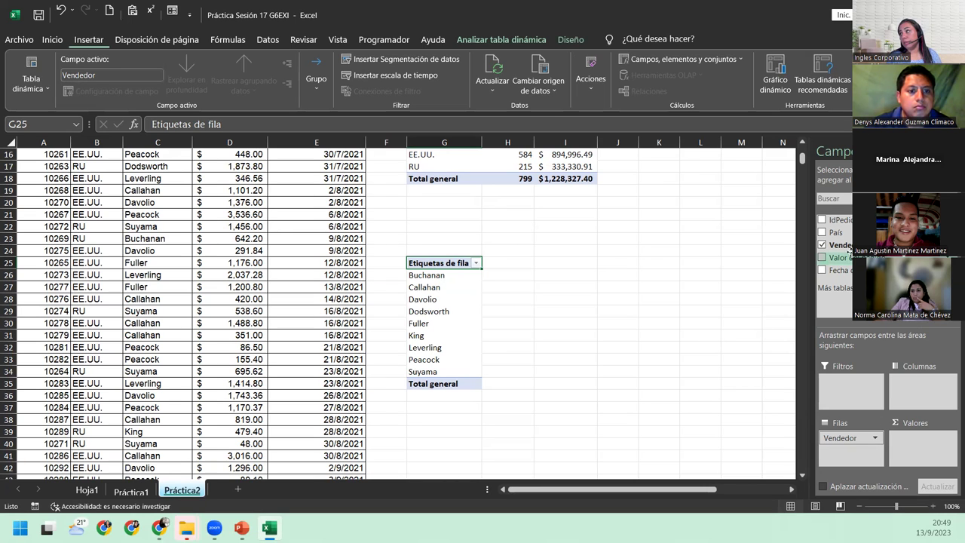
drag(849, 248, 915, 446)
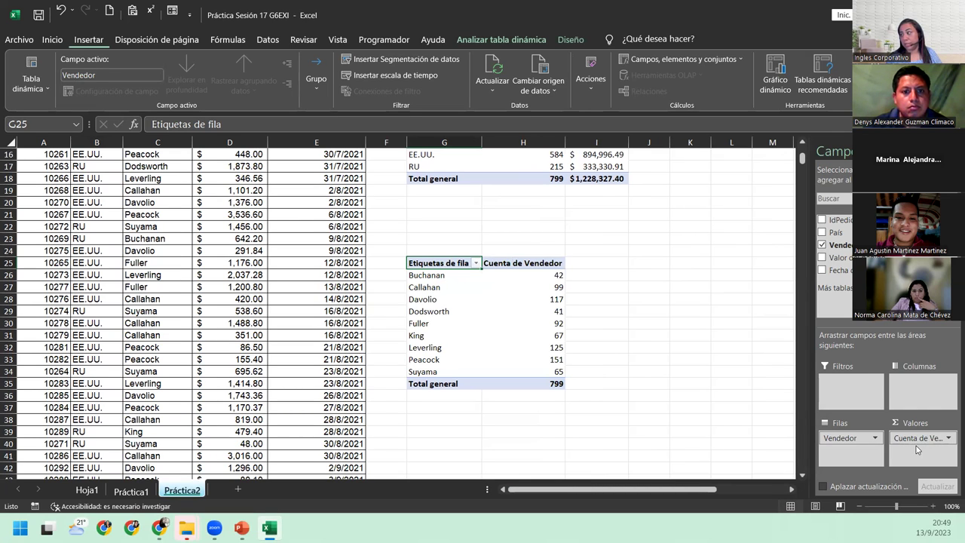
drag(837, 257, 928, 456)
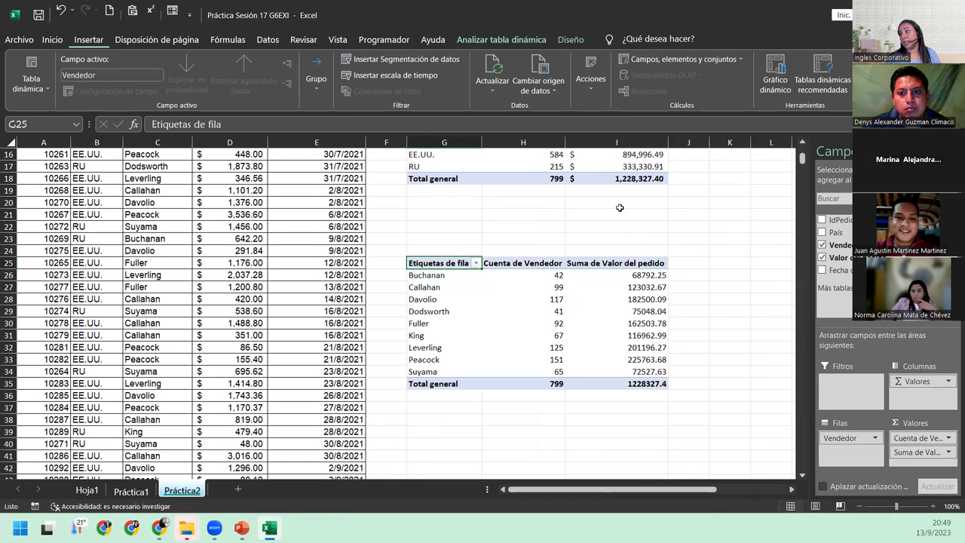
scroll(620, 208, up, 5)
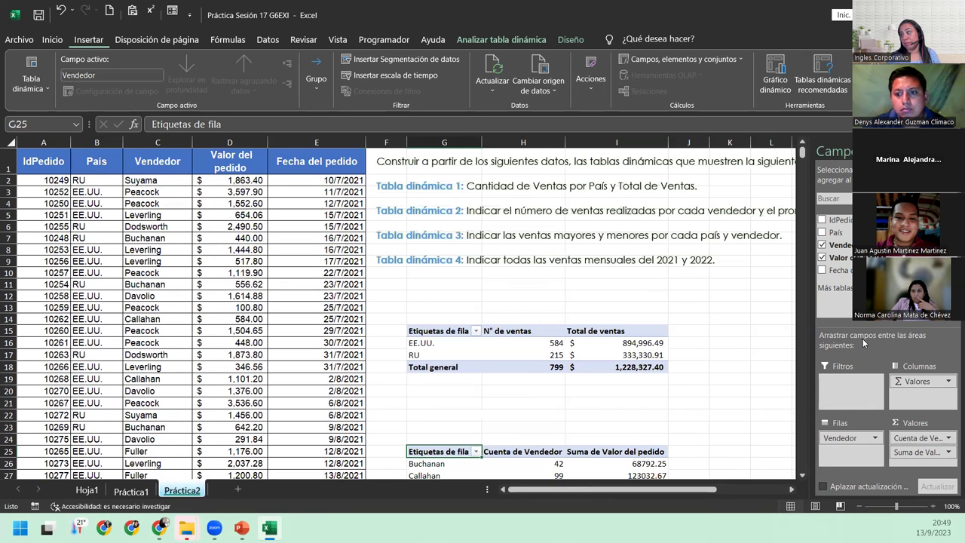
Rename the salesperson count field to 'N° de ventas'.
click(947, 437)
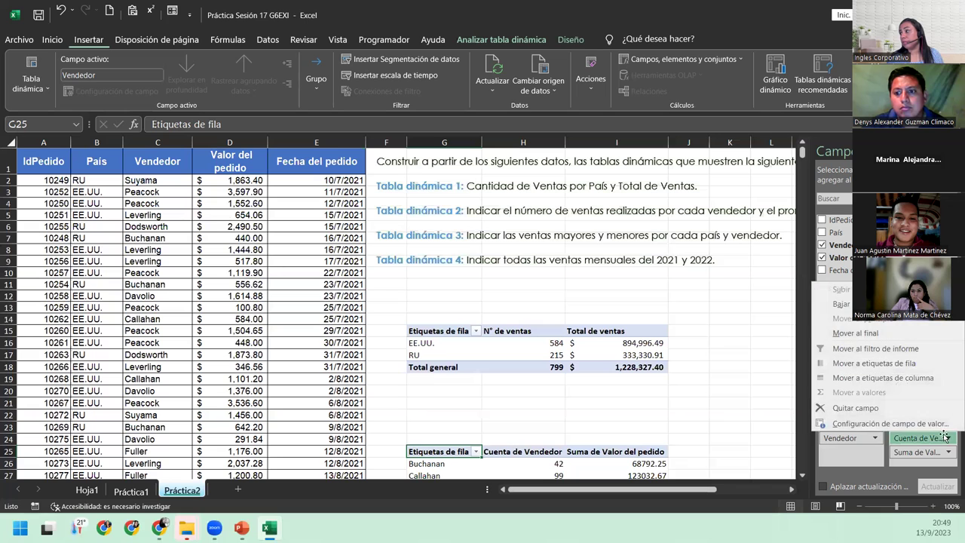
click(890, 487)
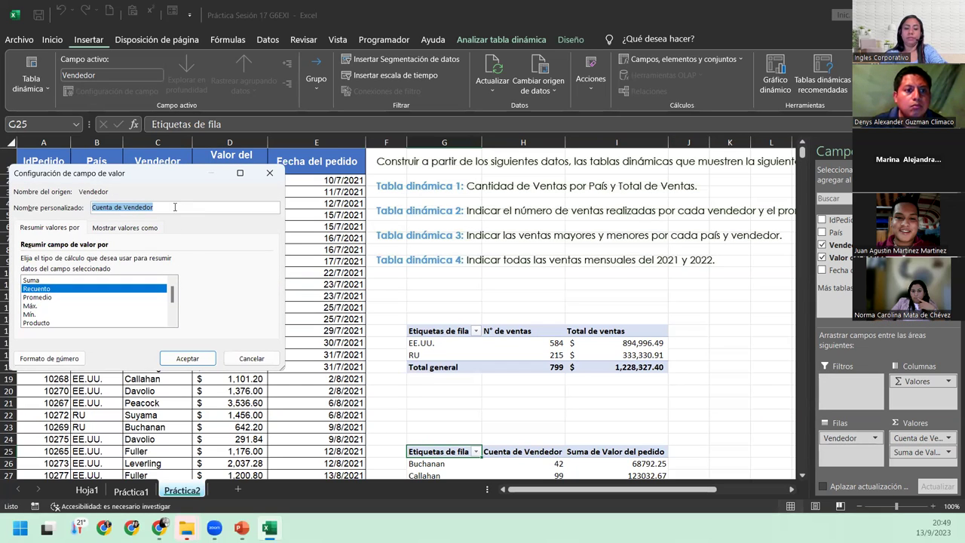
text(Ventas)
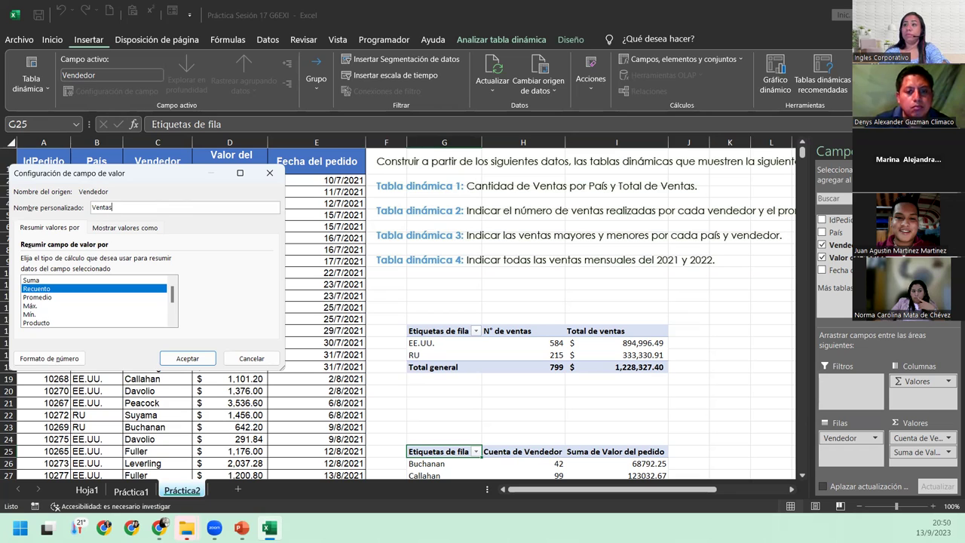
key(BackSpace)
key(BackSpace)
key(BackSpace)
key(BackSpace)
key(BackSpace)
text(N)
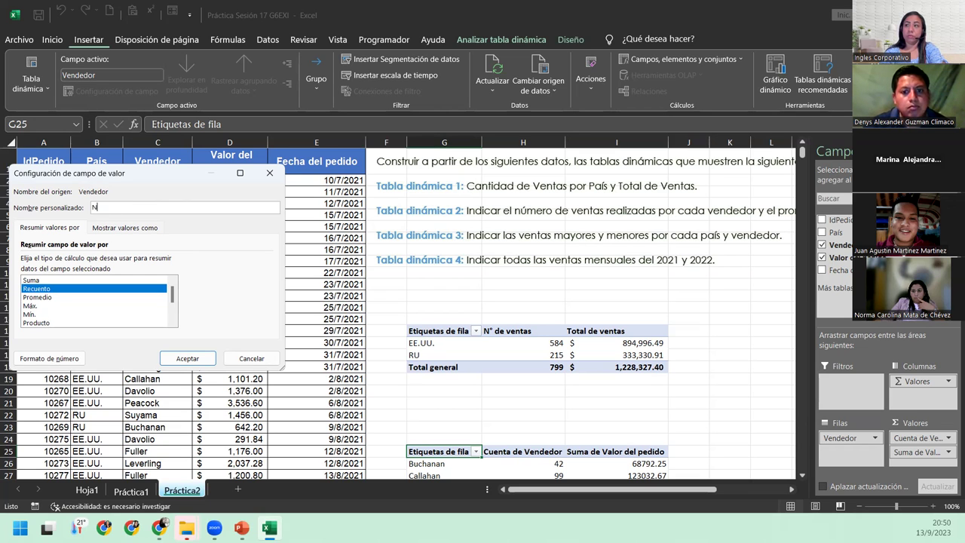
text(° de ventas)
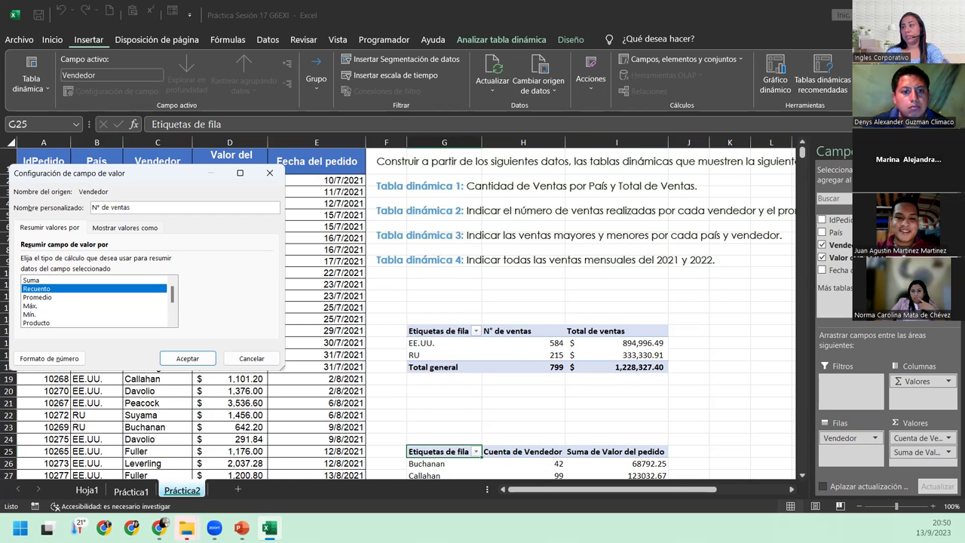
key(Return)
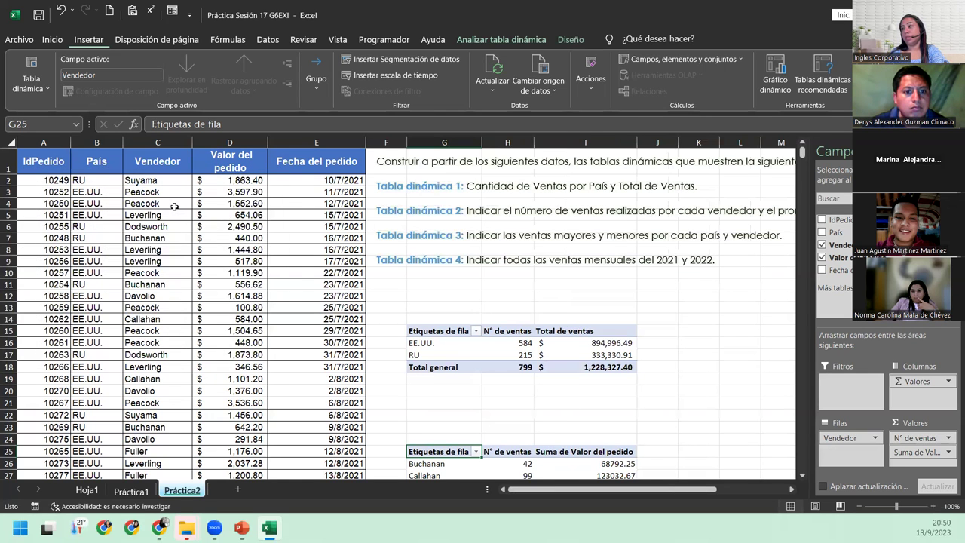
Change the order value field to Promedio and name it 'Promedio de venta'.
scroll(453, 302, down, 3)
scroll(452, 301, down, 2)
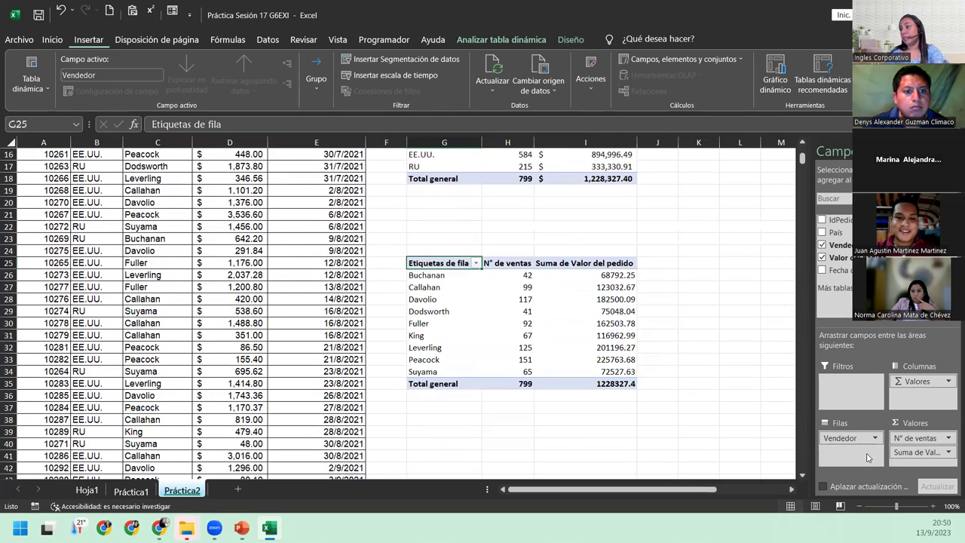
click(948, 453)
click(889, 437)
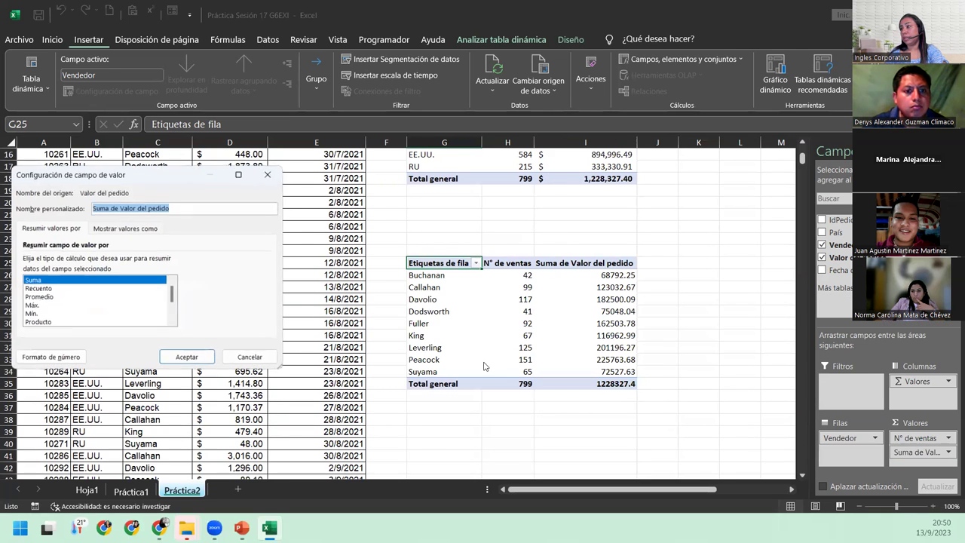
click(38, 297)
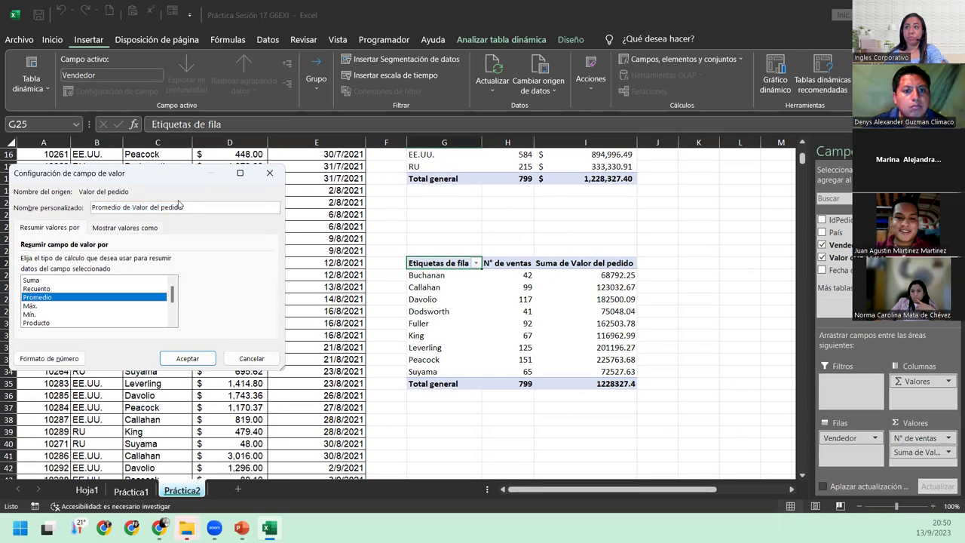
drag(185, 206, 121, 206)
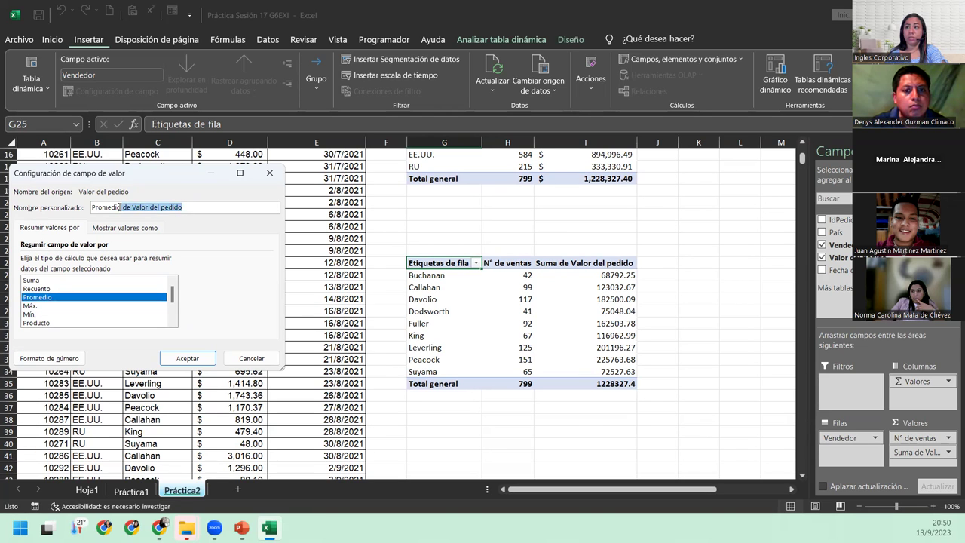
text(de venta)
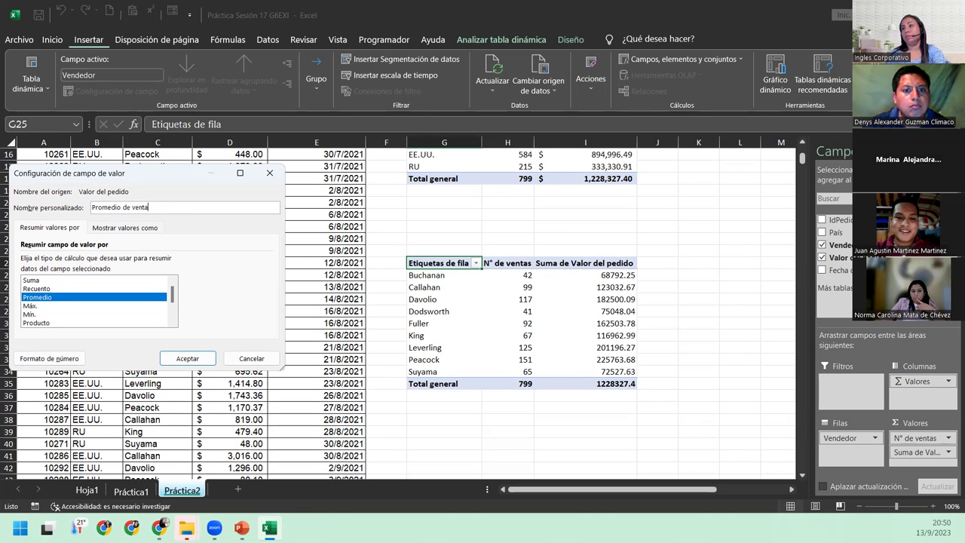
Format Promedio de venta as Contabilidad with $ Español (El Salvador) and apply it.
click(37, 359)
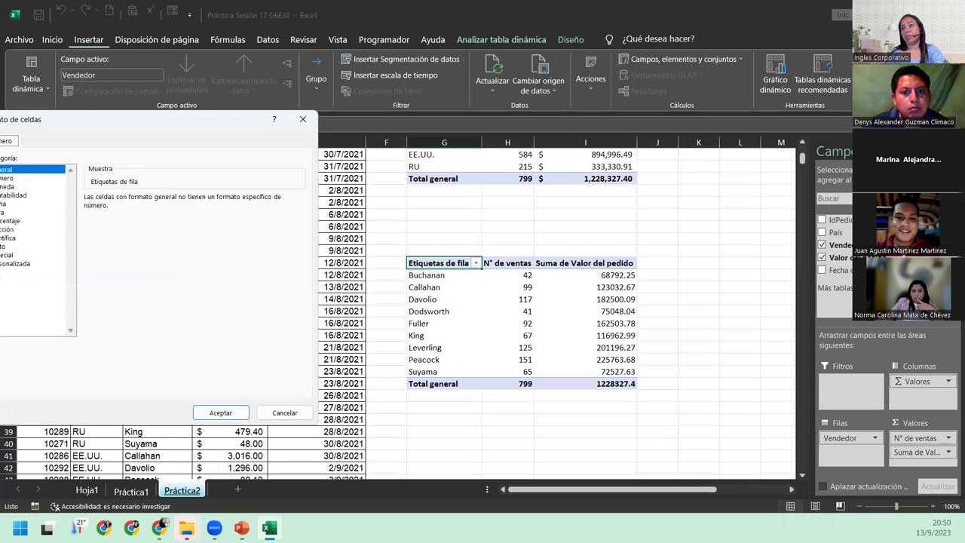
drag(54, 121, 224, 120)
click(197, 195)
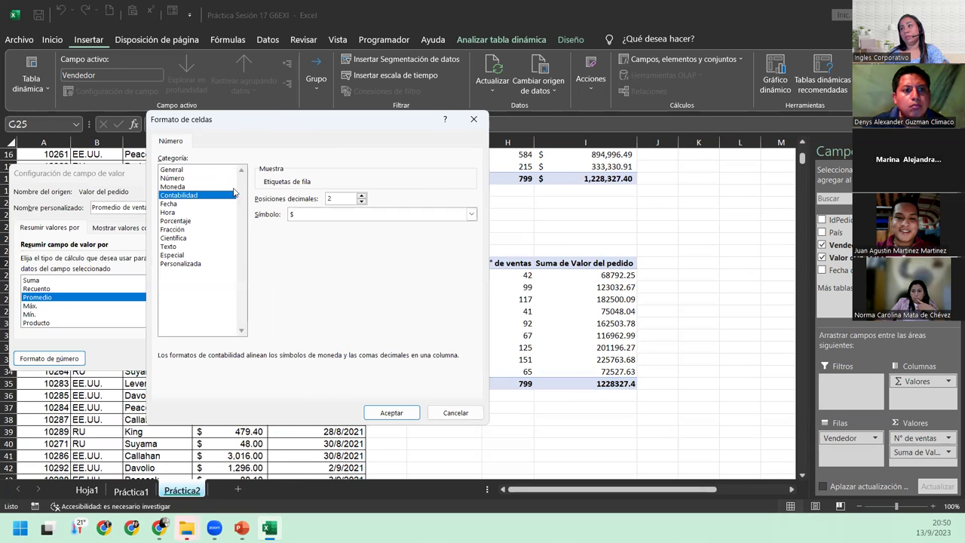
click(376, 215)
scroll(354, 324, down, 2)
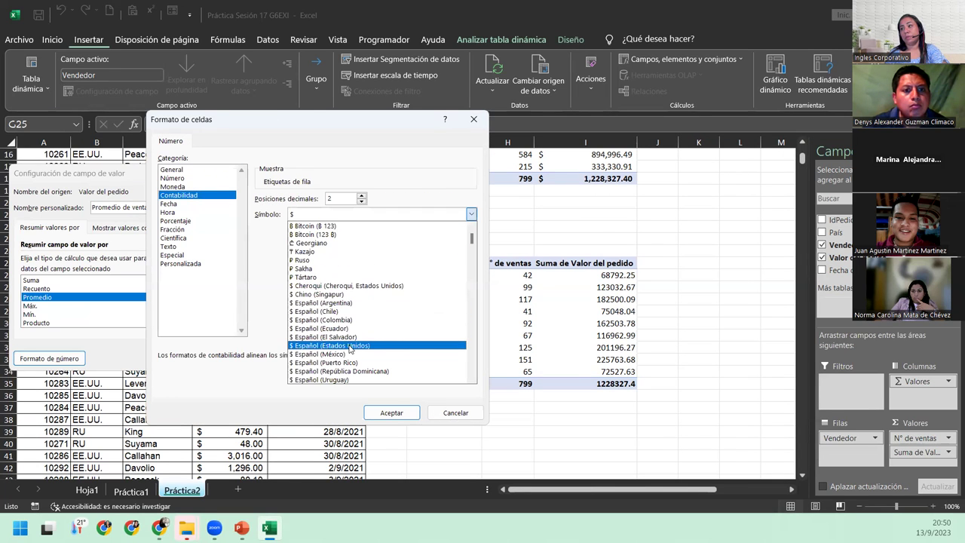
click(351, 344)
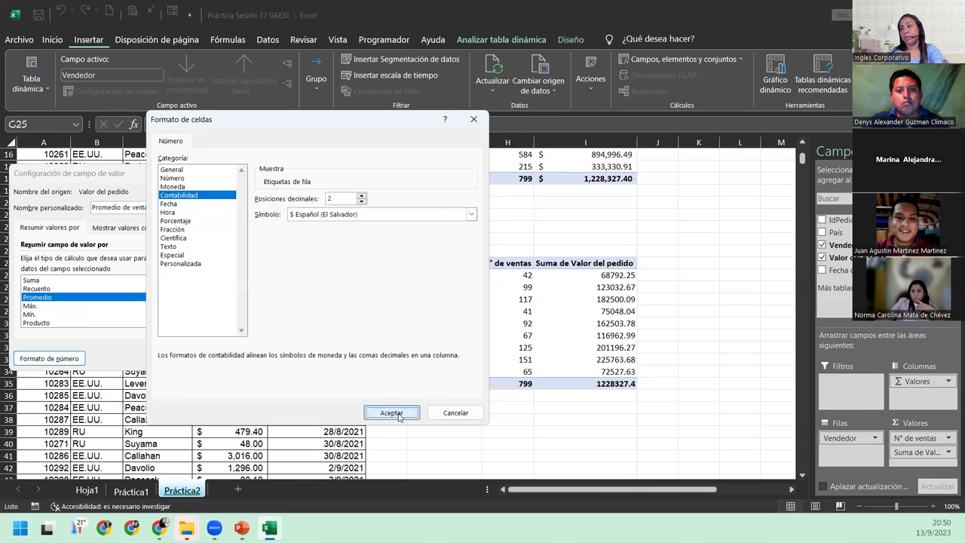
click(397, 417)
click(187, 358)
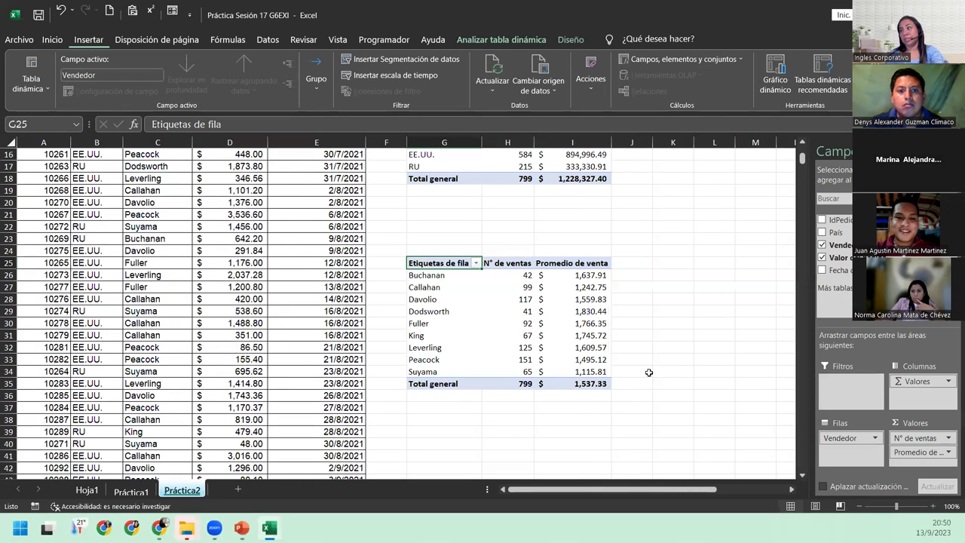
click(561, 345)
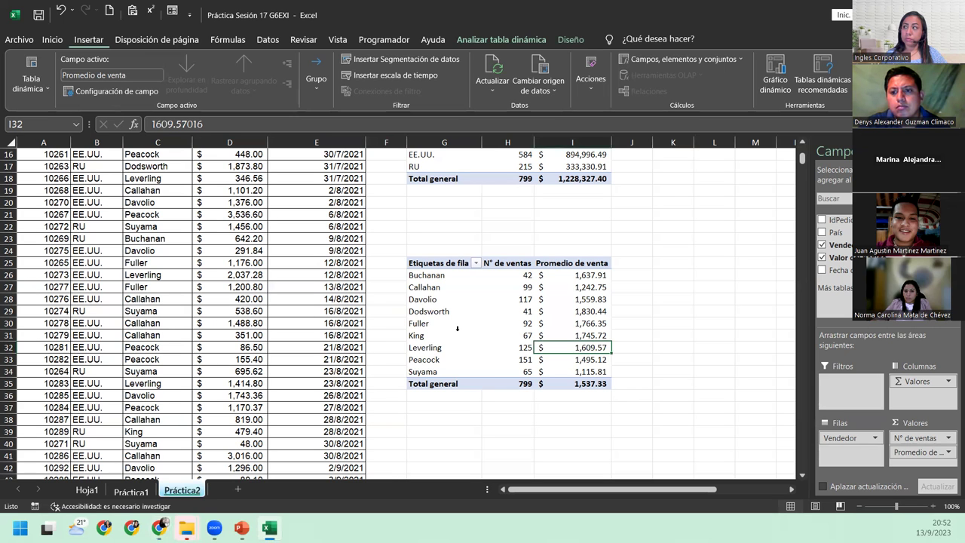
scroll(456, 328, up, 4)
scroll(457, 328, up, 1)
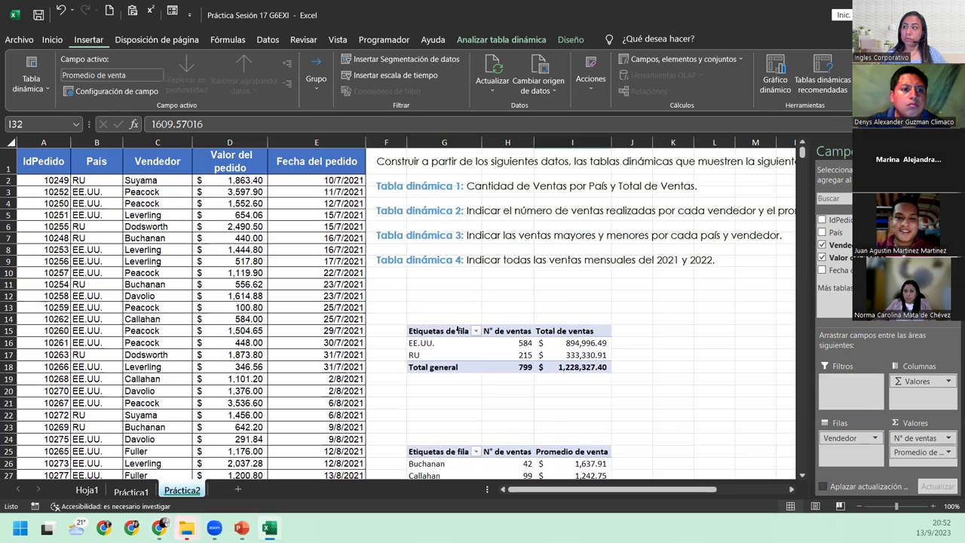
scroll(456, 328, down, 4)
scroll(457, 328, down, 2)
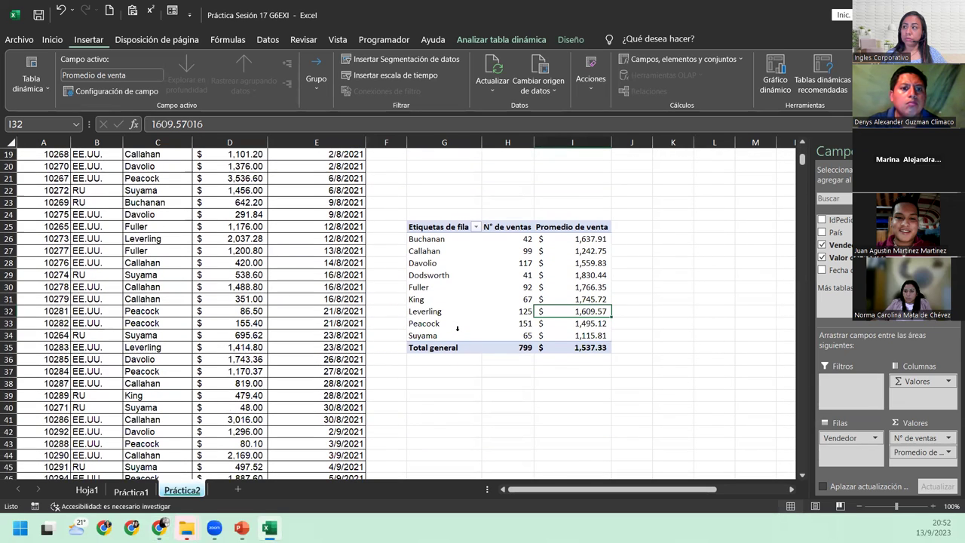
click(448, 310)
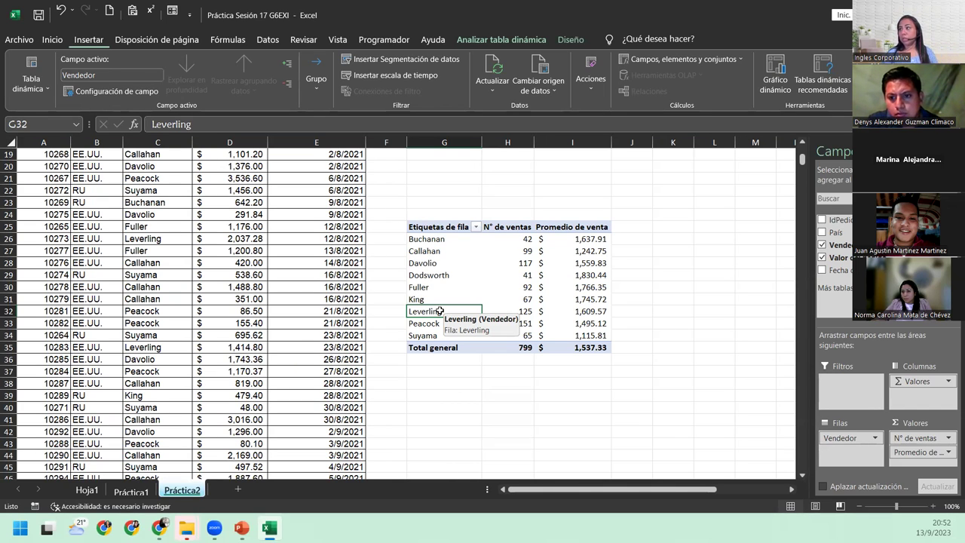
click(523, 226)
click(561, 227)
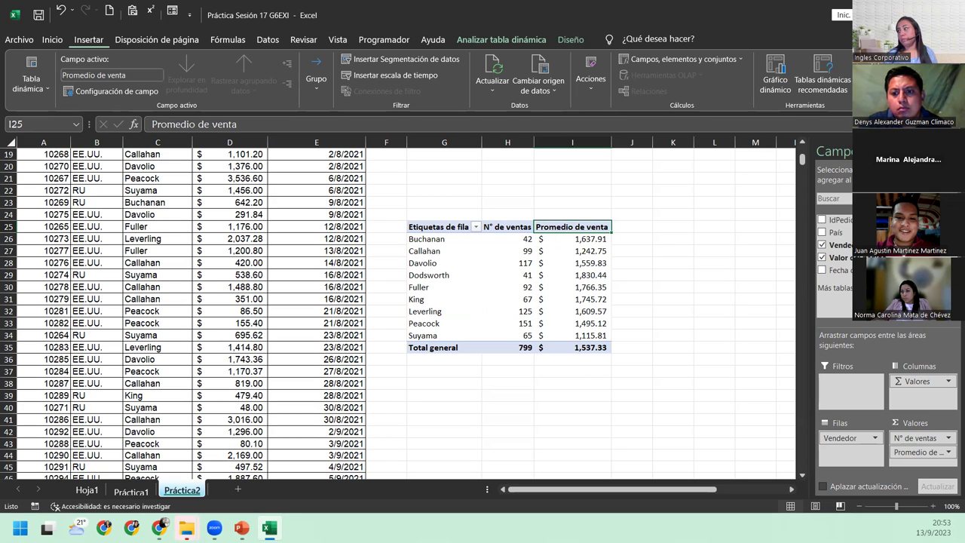
Set the second value column's order value summary to Promedio.
mouse_move(916, 452)
mouse_down()
mouse_move(847, 283)
mouse_move(926, 453)
mouse_up()
click(926, 453)
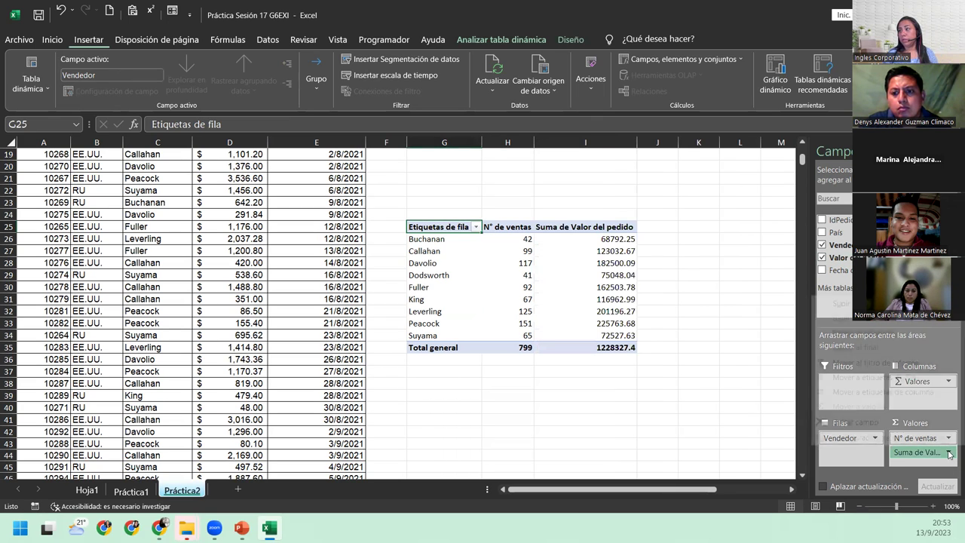
click(867, 437)
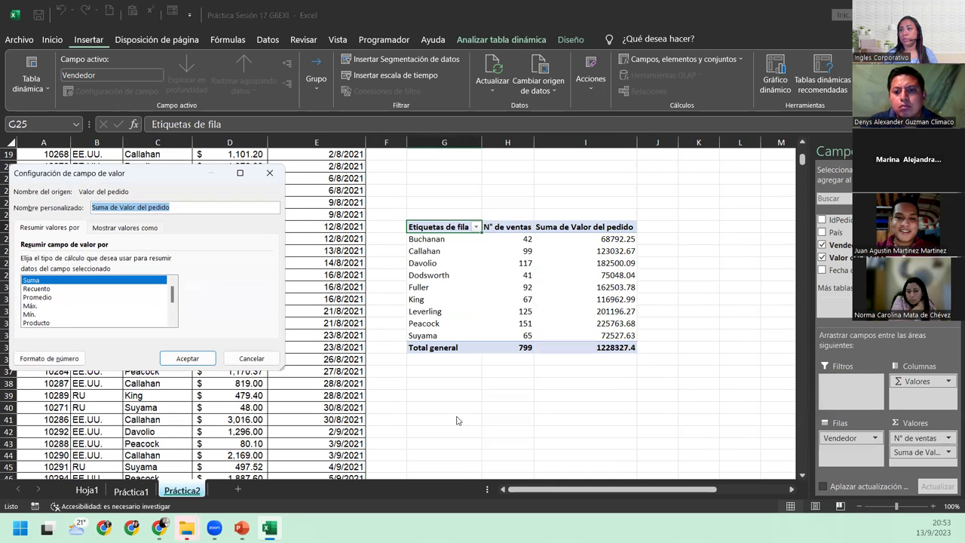
click(42, 305)
click(39, 298)
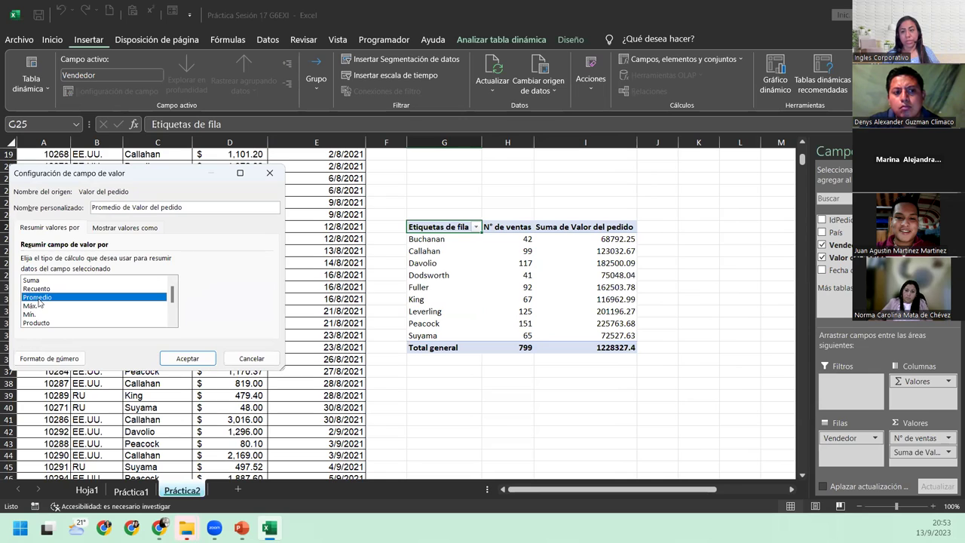
Format the averages as Contabilidad with the $ Español (El Salvador) symbol.
click(49, 358)
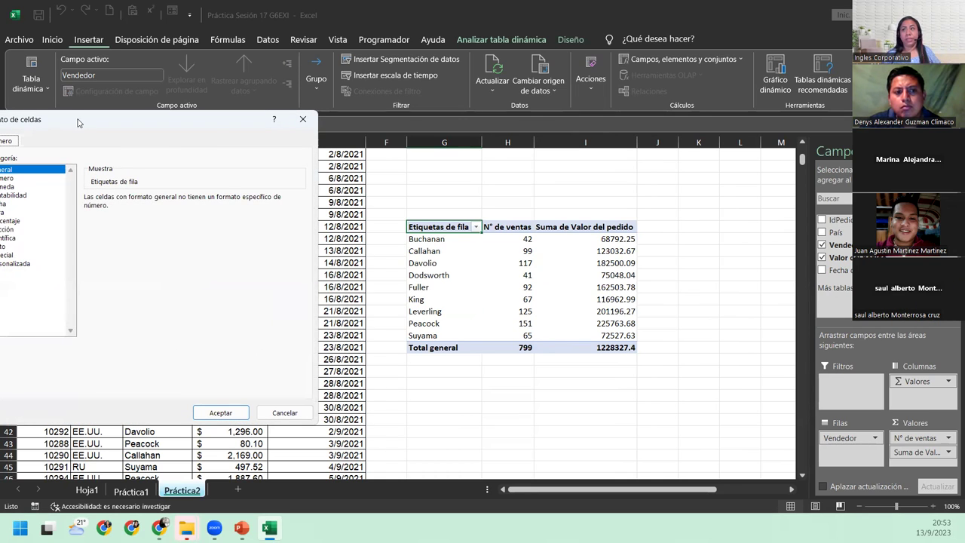
drag(68, 123, 291, 127)
click(241, 199)
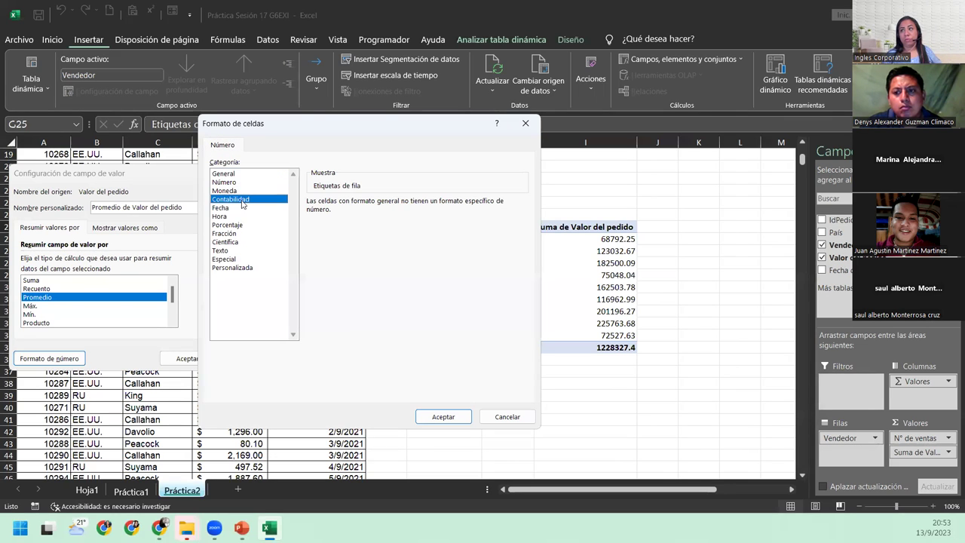
click(522, 218)
scroll(389, 362, down, 2)
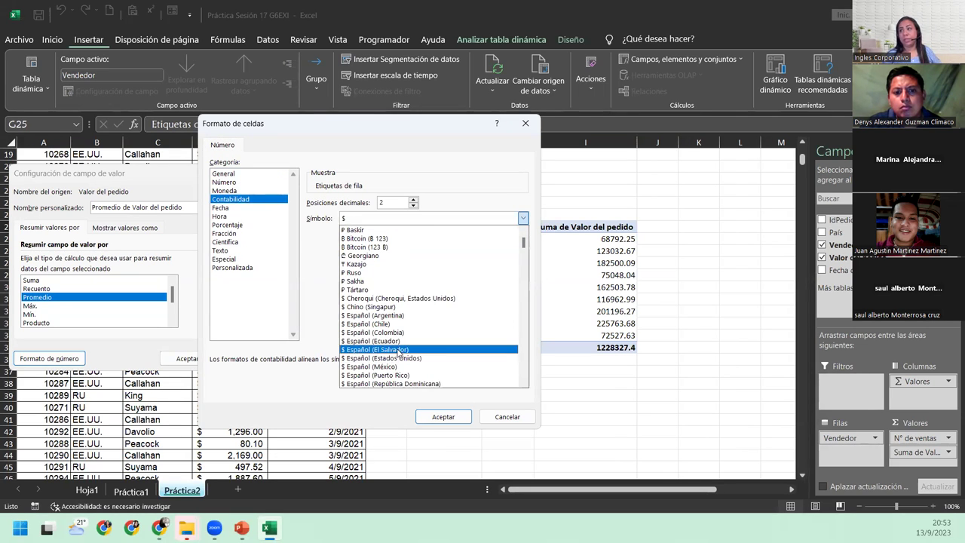
click(399, 351)
click(441, 417)
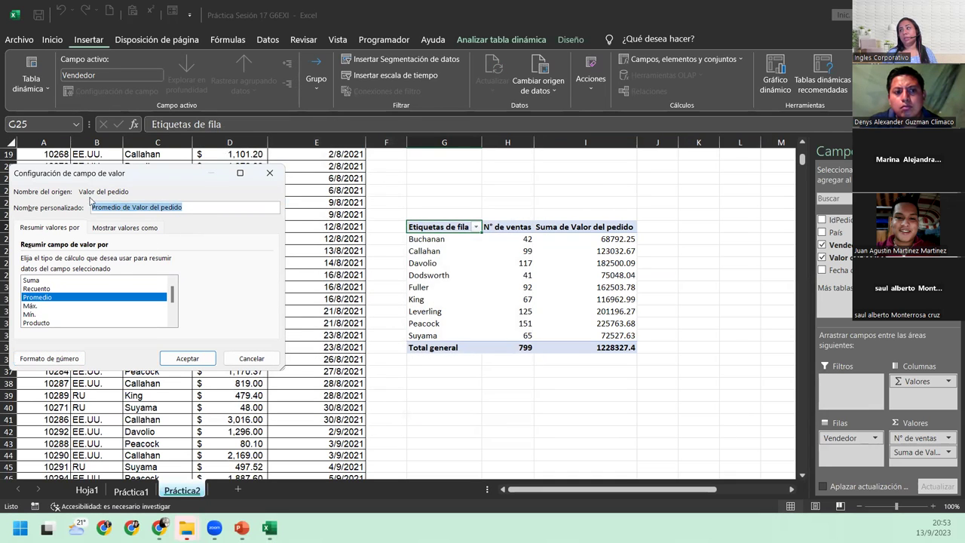
Name the column 'promedio de ventas' and check Fuller's average sale value.
text(pro)
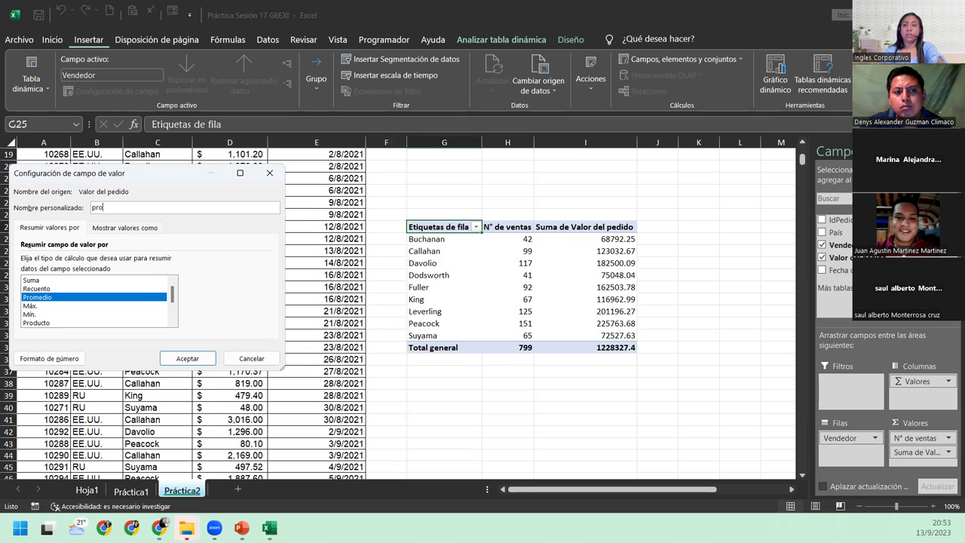
text(medio de ventas)
key(Return)
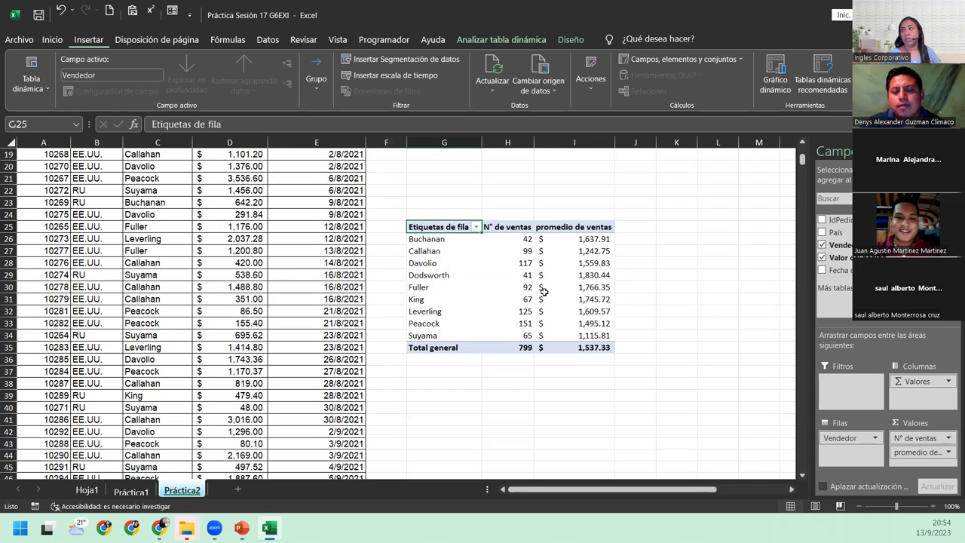
click(543, 290)
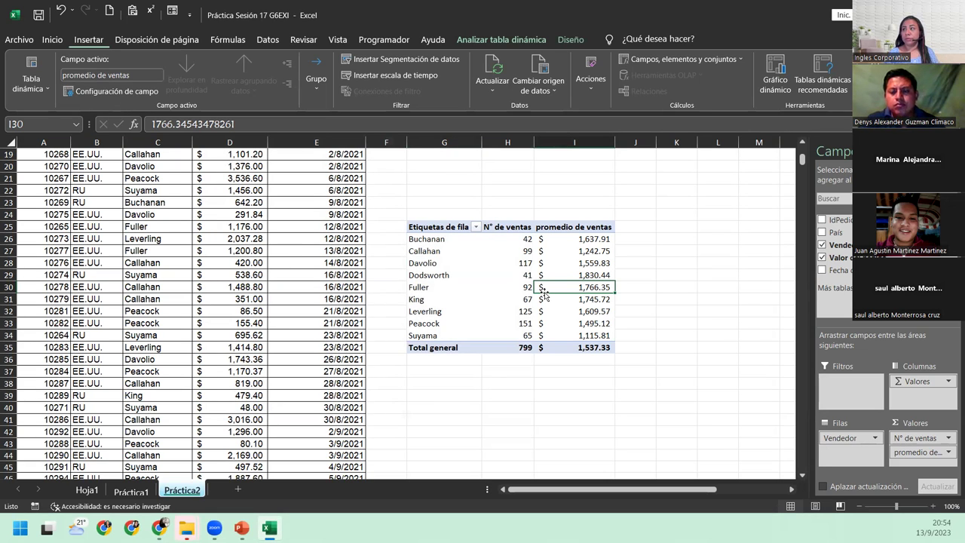
scroll(549, 286, up, 3)
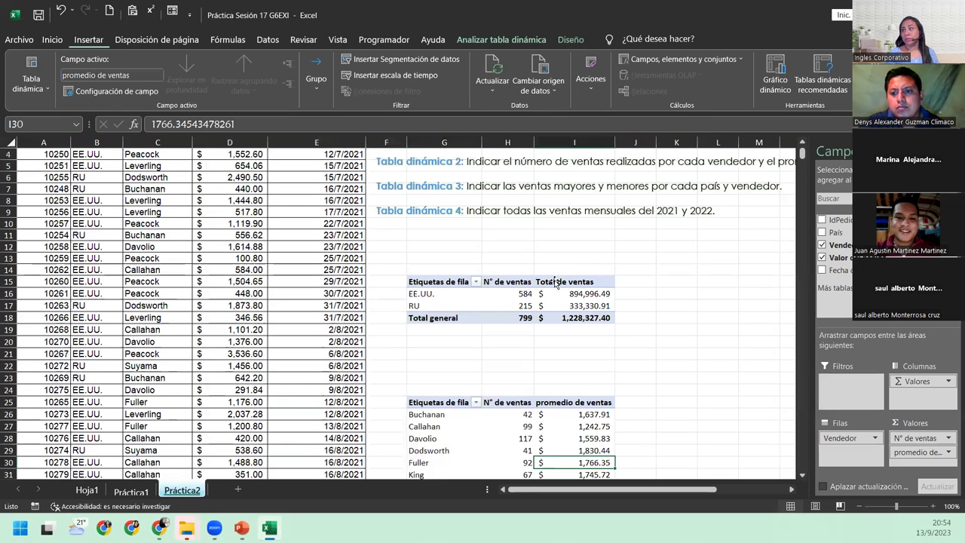
scroll(555, 282, down, 2)
mouse_move(554, 279)
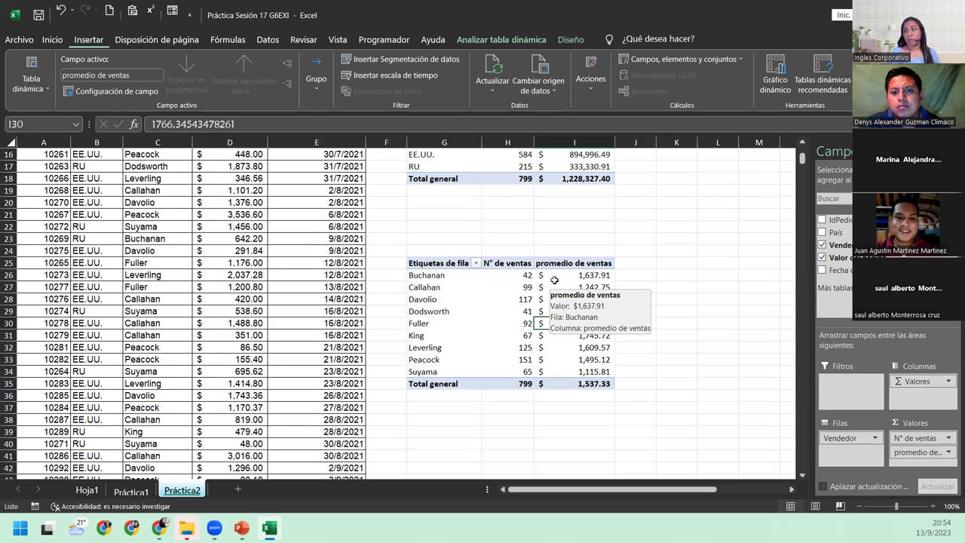
Copy the salesperson pivot table and paste it at B4 on a new sheet.
mouse_move(424, 263)
mouse_down()
mouse_move(560, 347)
mouse_move(577, 383)
mouse_up()
right_click(577, 383)
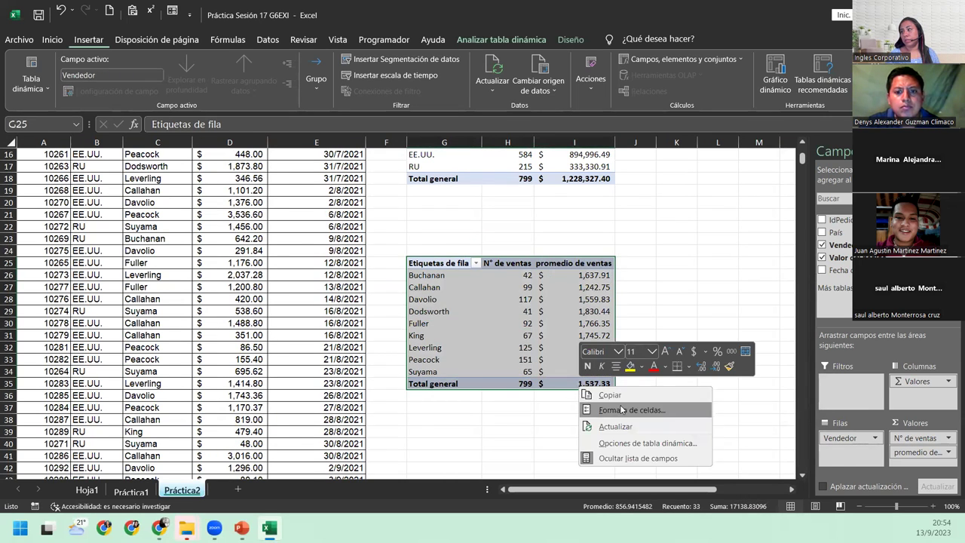
click(609, 394)
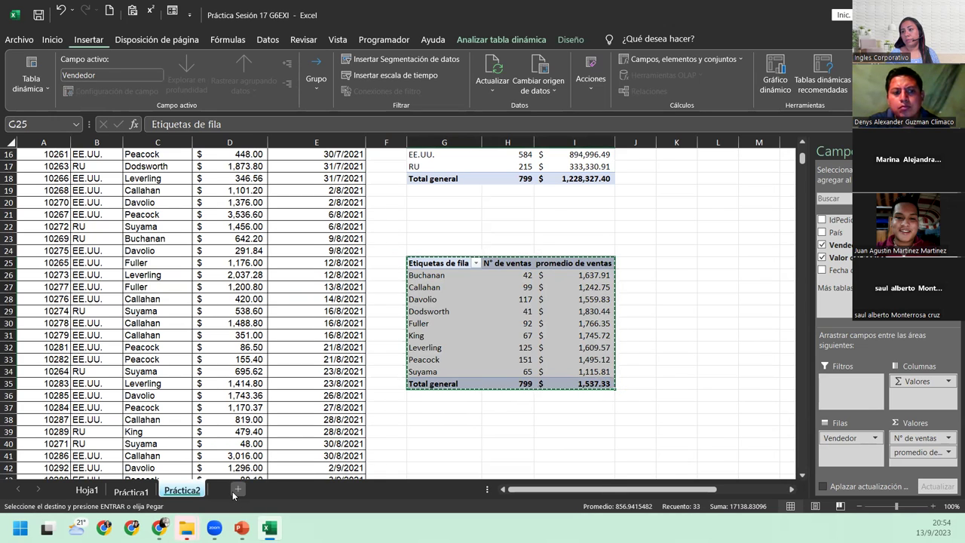
click(237, 488)
click(95, 188)
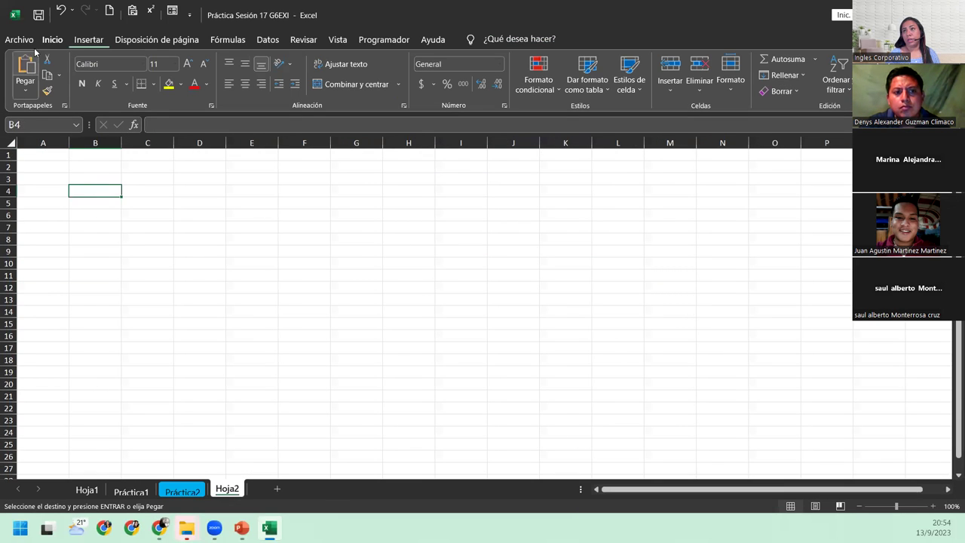
click(24, 90)
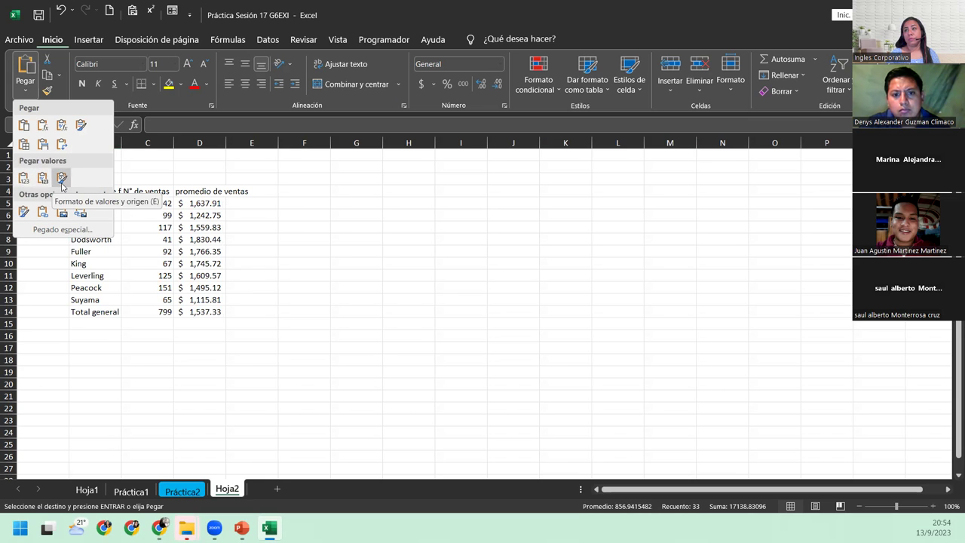
click(22, 128)
Undo the paste, return to Práctica2 and cancel the pending copy.
click(122, 224)
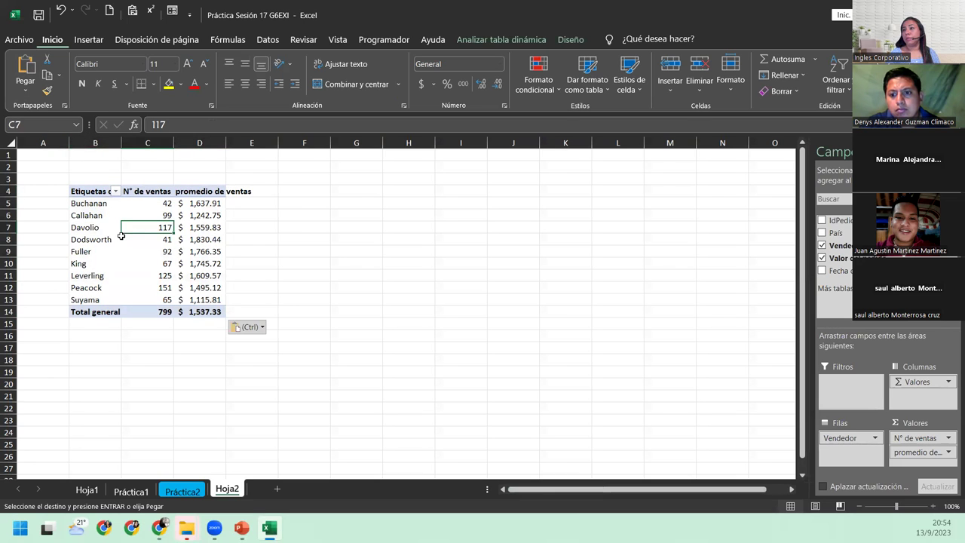
key(ctrl+z)
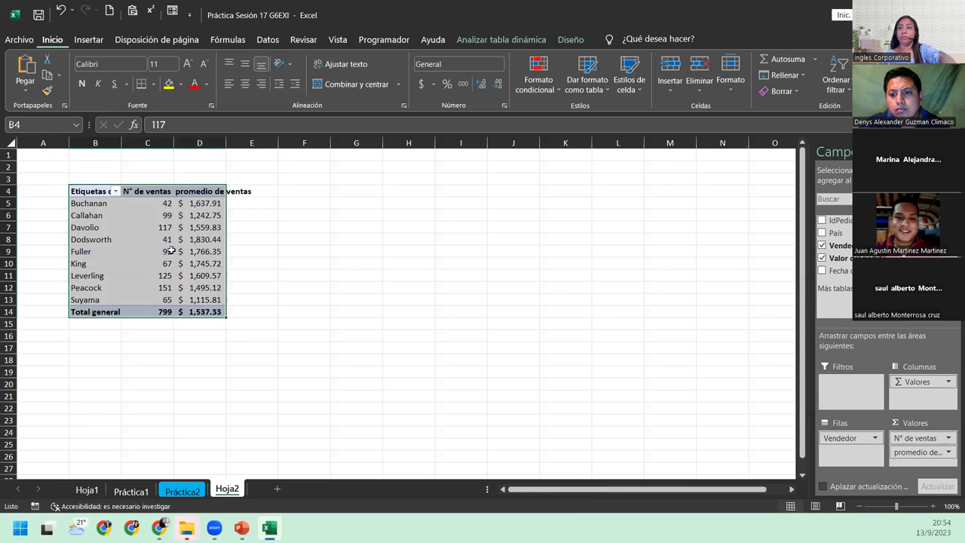
click(190, 496)
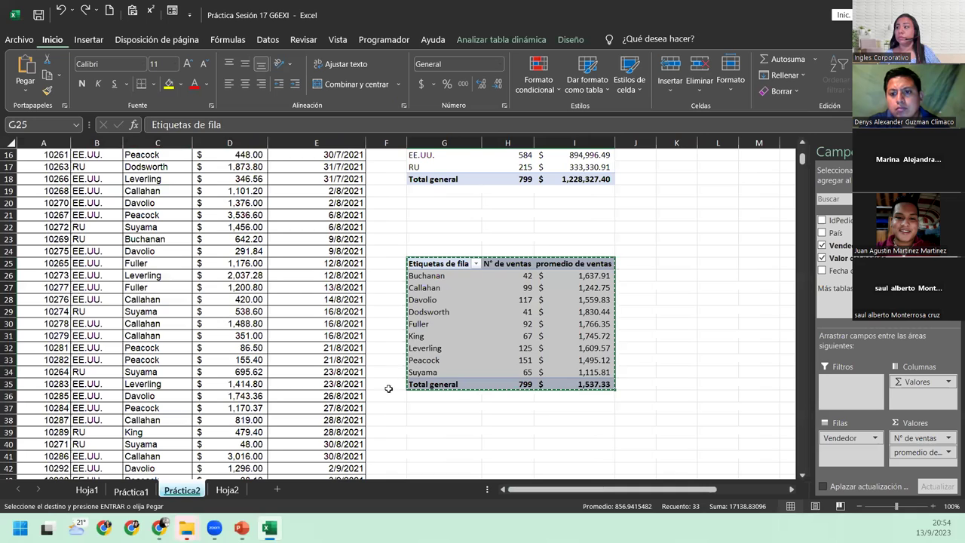
key(Escape)
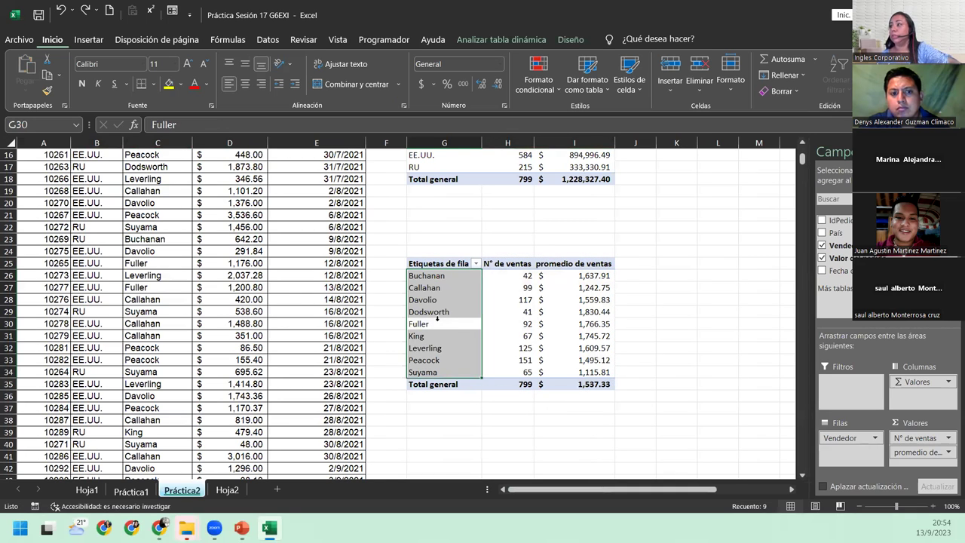
click(449, 317)
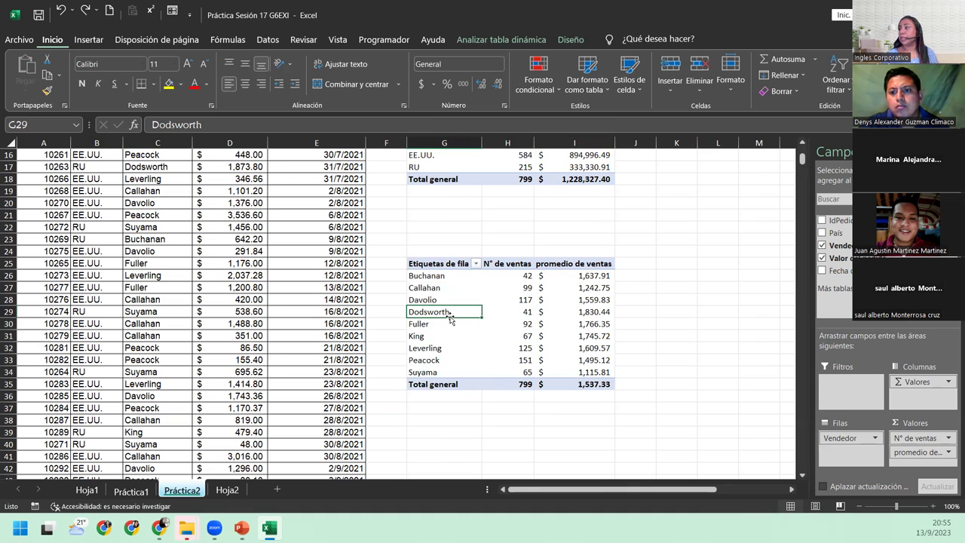
scroll(449, 317, up, 5)
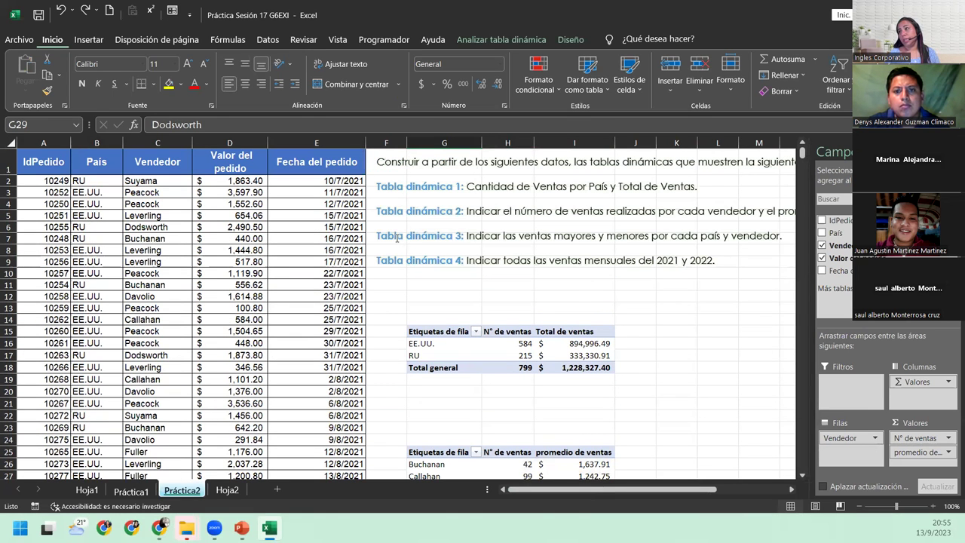
Click into and out of the instructions text box, then scroll down the sheet.
click(397, 237)
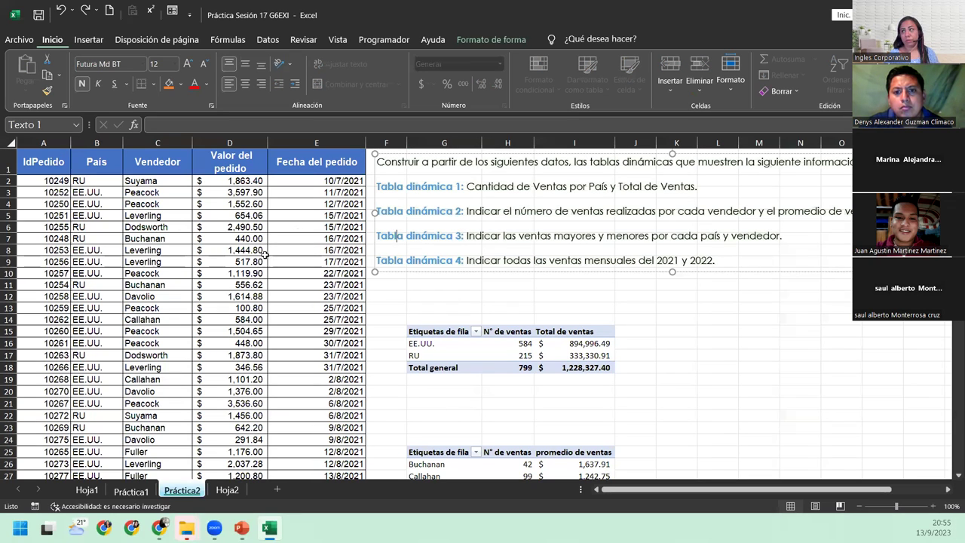
click(297, 318)
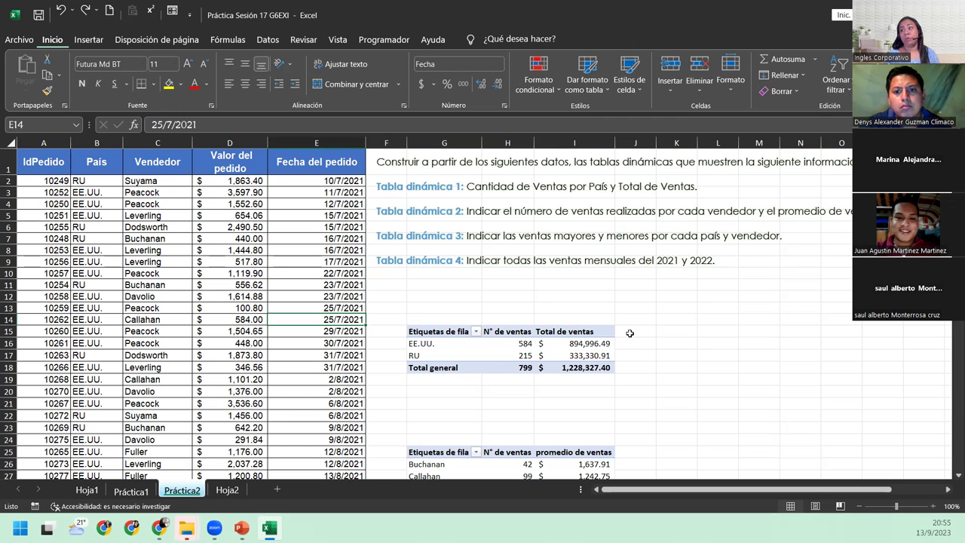
scroll(630, 332, down, 5)
scroll(630, 333, down, 3)
scroll(629, 332, down, 2)
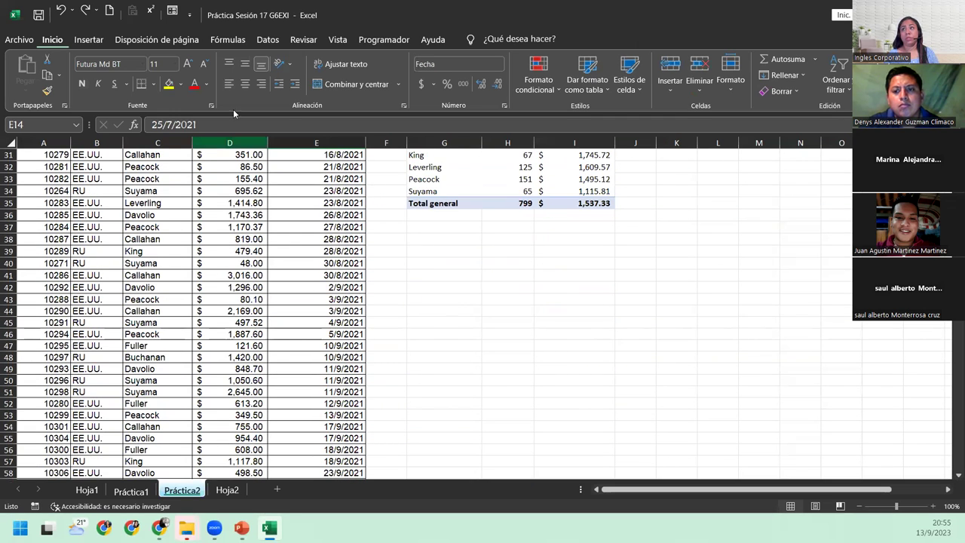
Insert a new pivot table from the order data on Práctica2 at cell G45.
click(89, 39)
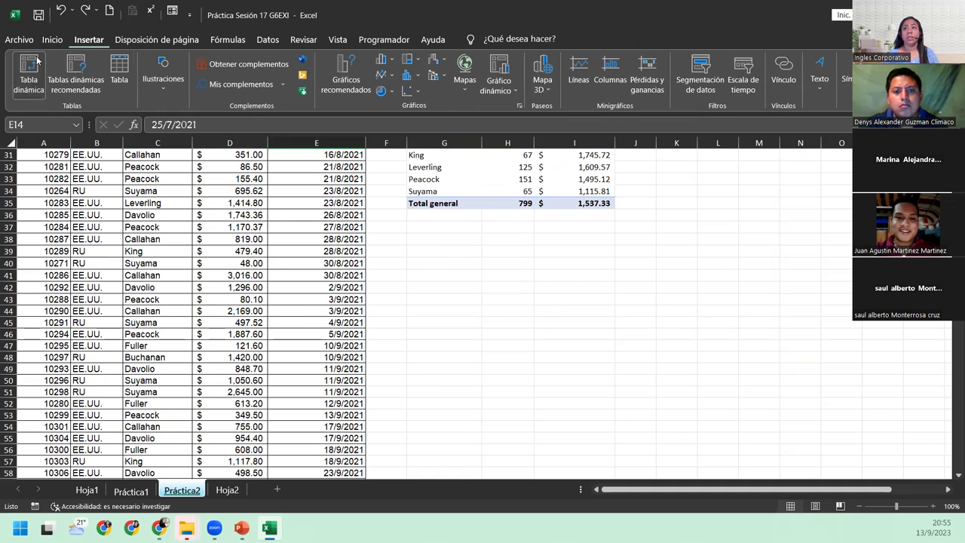
click(30, 72)
click(65, 306)
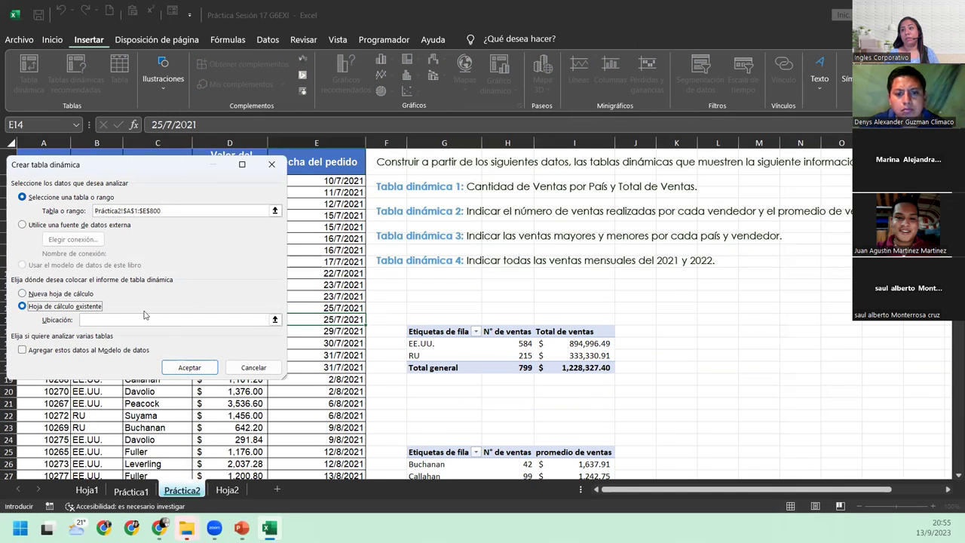
click(215, 317)
scroll(482, 356, down, 5)
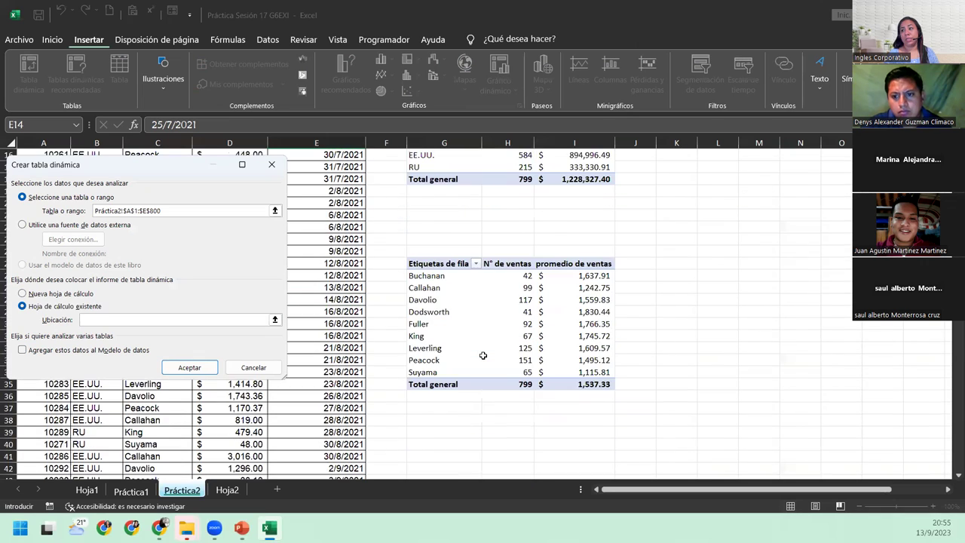
scroll(483, 355, down, 3)
click(418, 374)
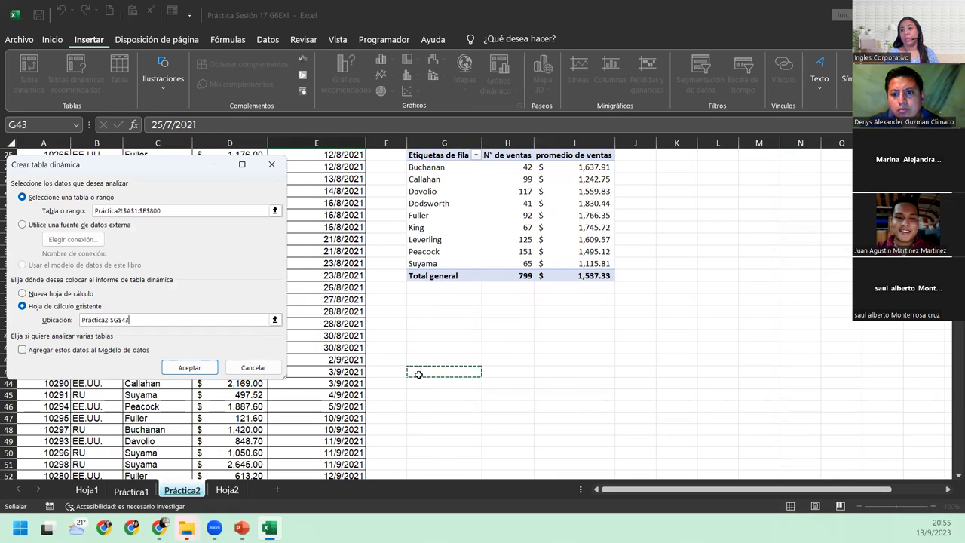
click(422, 383)
click(420, 395)
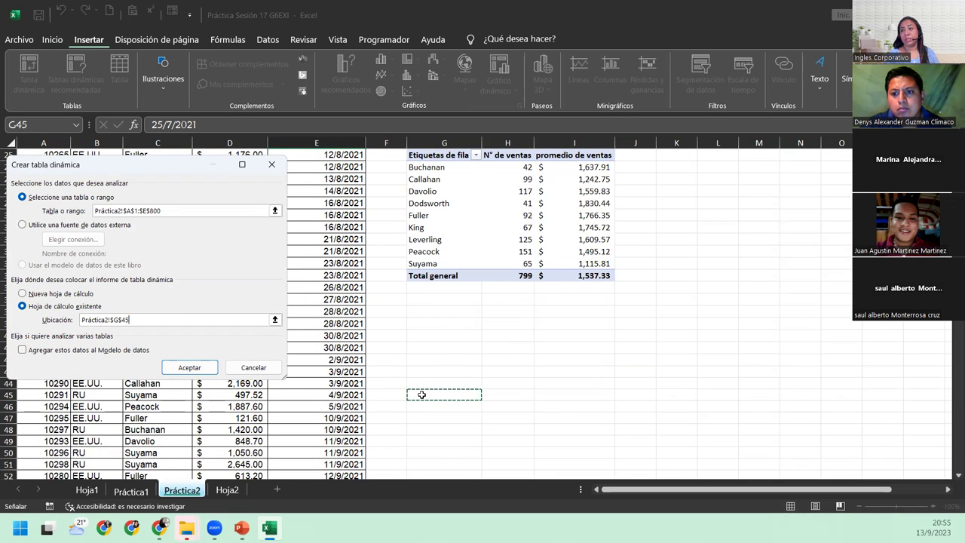
click(189, 368)
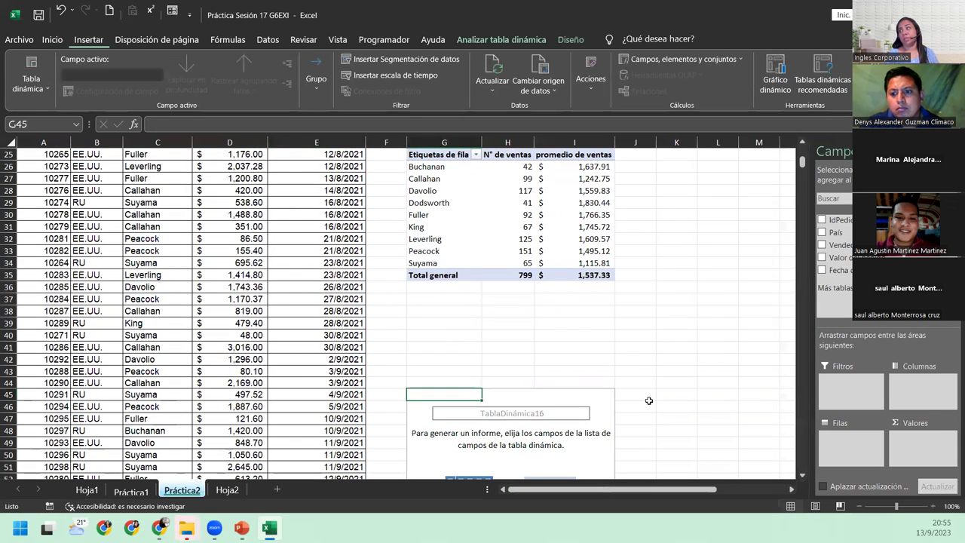
Put País then Vendedor in Filas and add Valor del pedido to Valores twice.
scroll(654, 413, down, 3)
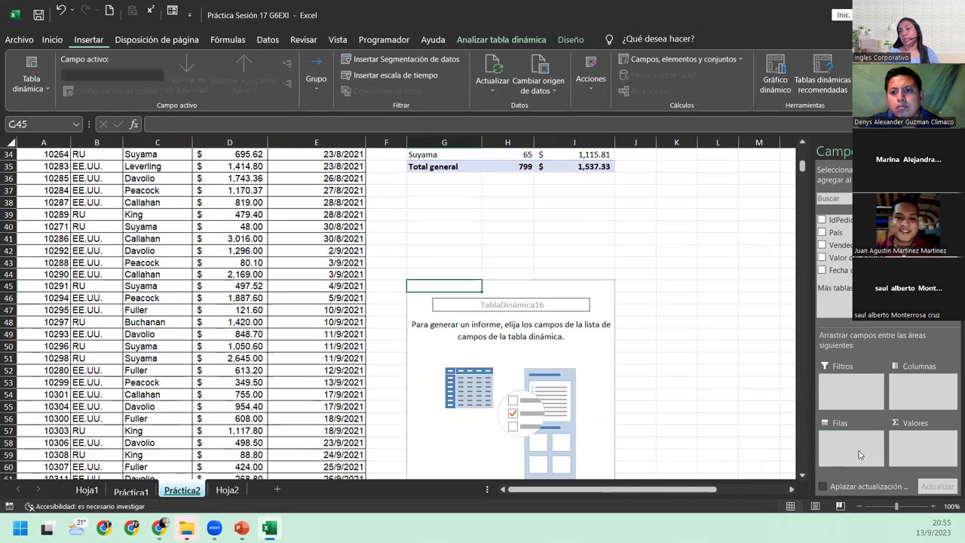
drag(846, 235, 862, 452)
drag(836, 245, 868, 455)
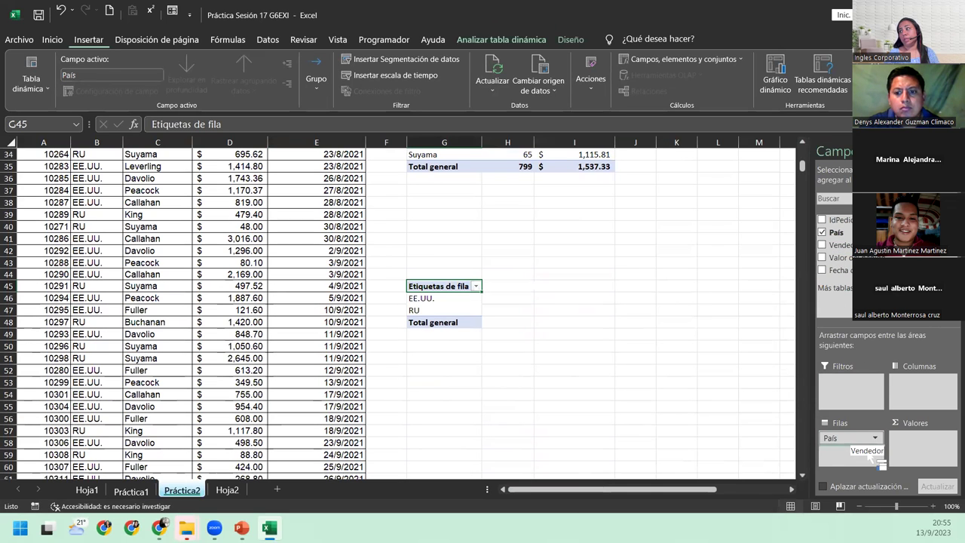
scroll(632, 323, up, 4)
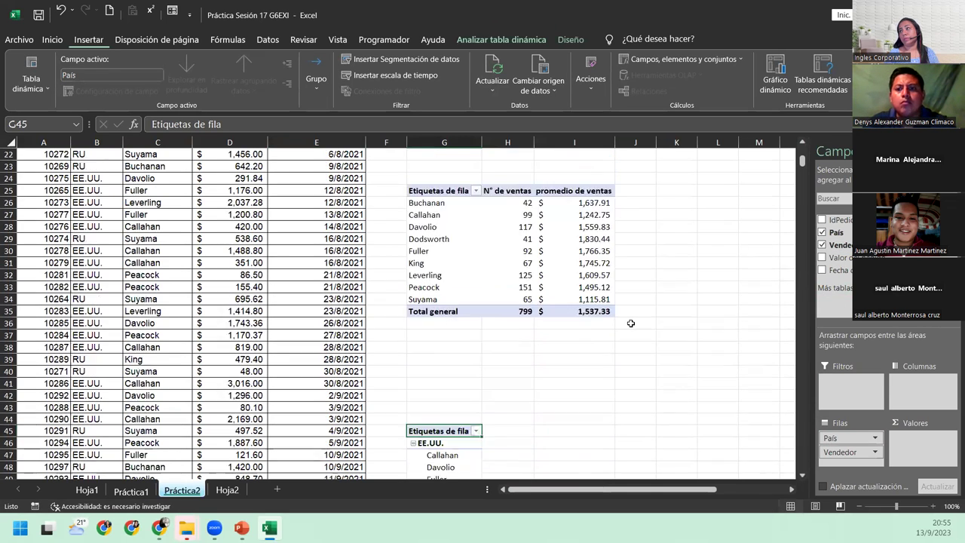
scroll(632, 323, up, 4)
scroll(631, 322, up, 3)
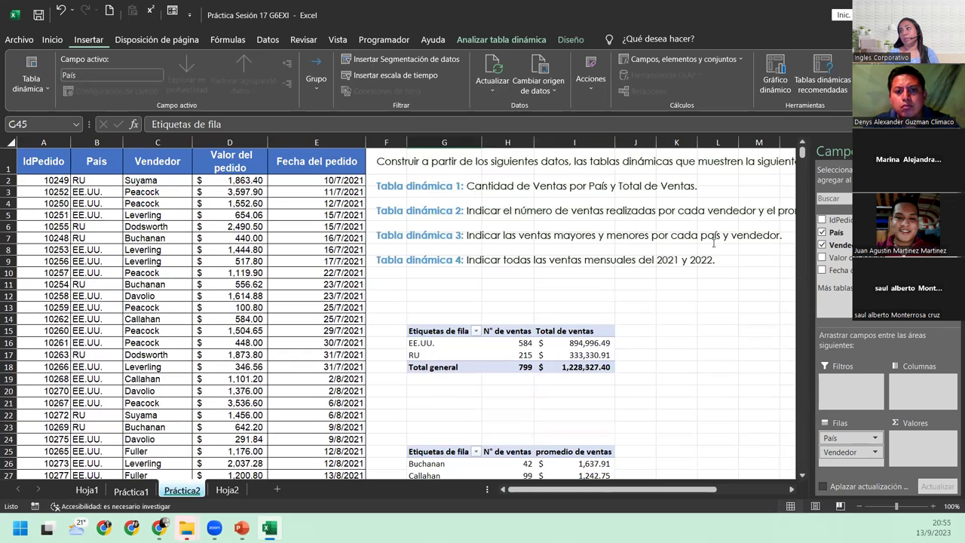
scroll(732, 395, down, 5)
scroll(735, 398, down, 4)
scroll(735, 397, down, 4)
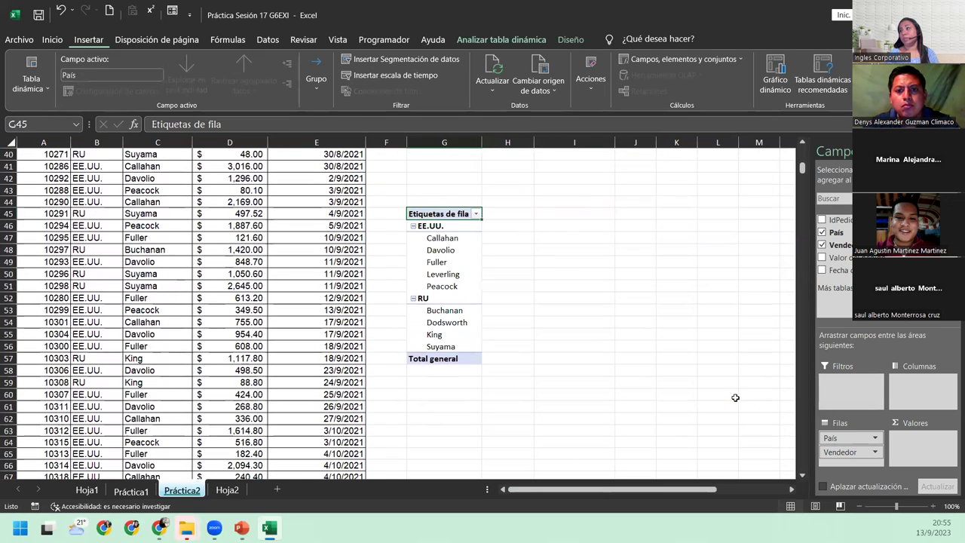
drag(835, 257, 921, 445)
drag(836, 257, 921, 452)
Summarize the first value column by Máx. and name it 'Venta Máxima'.
click(924, 439)
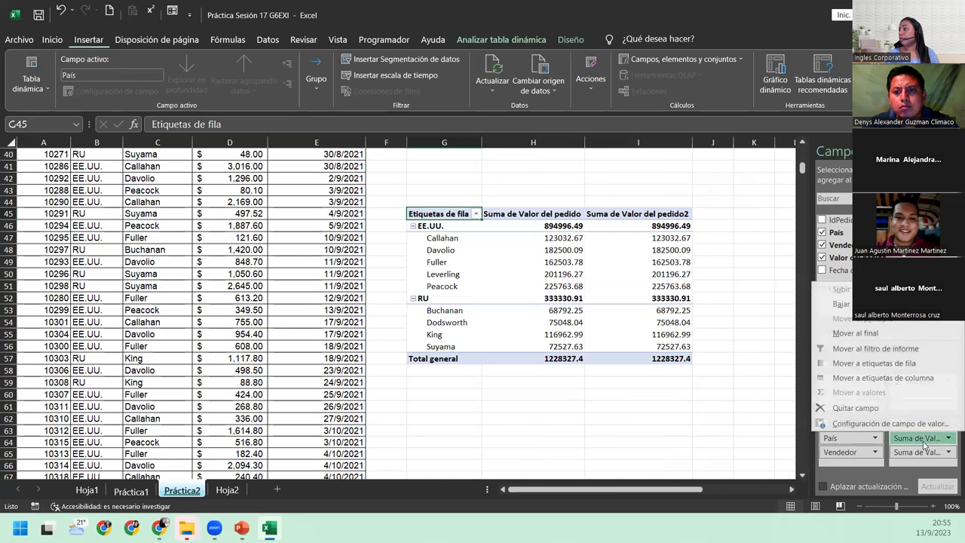
click(885, 423)
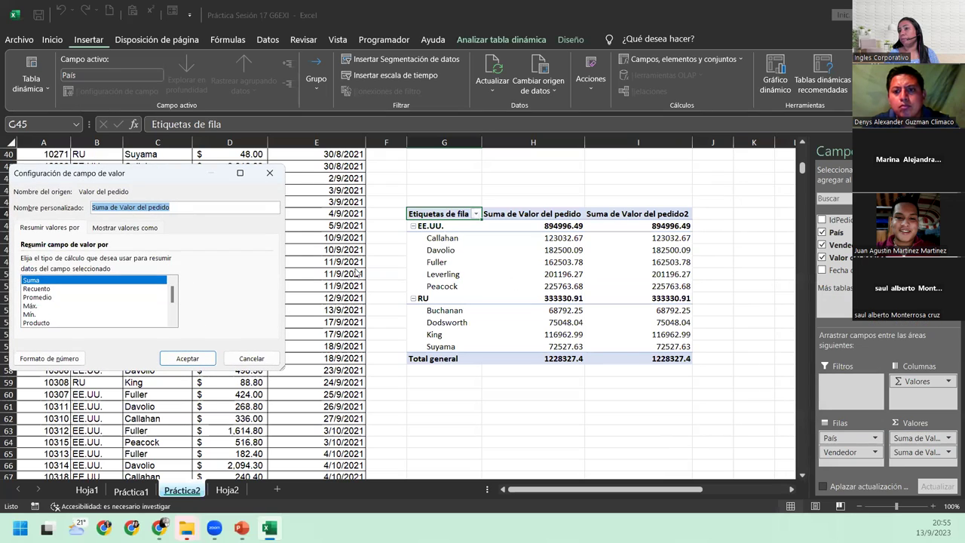
click(48, 305)
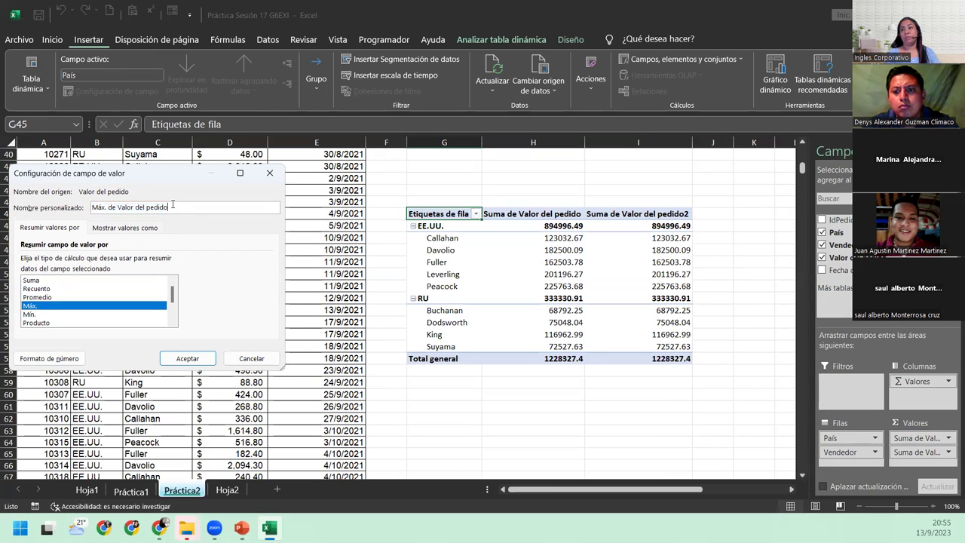
drag(172, 206, 40, 191)
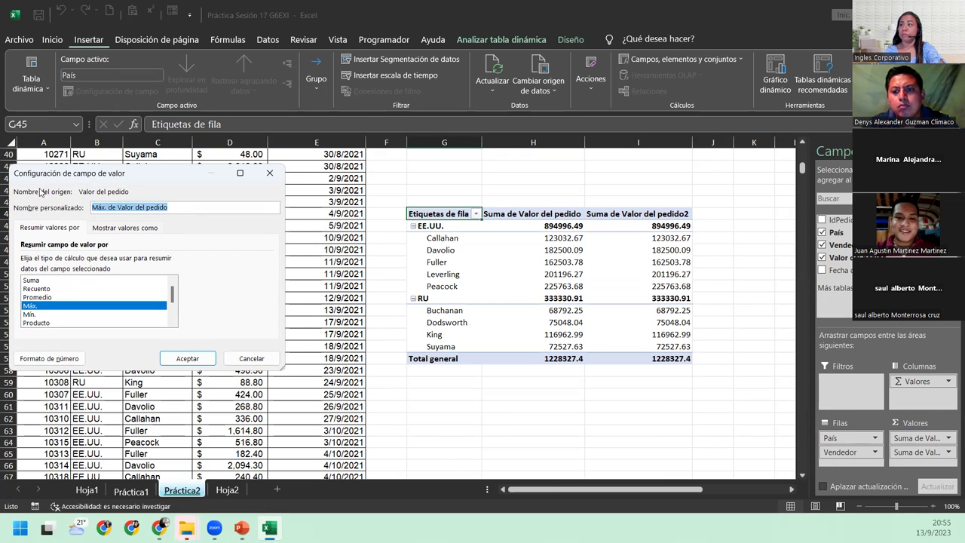
text(Venta )
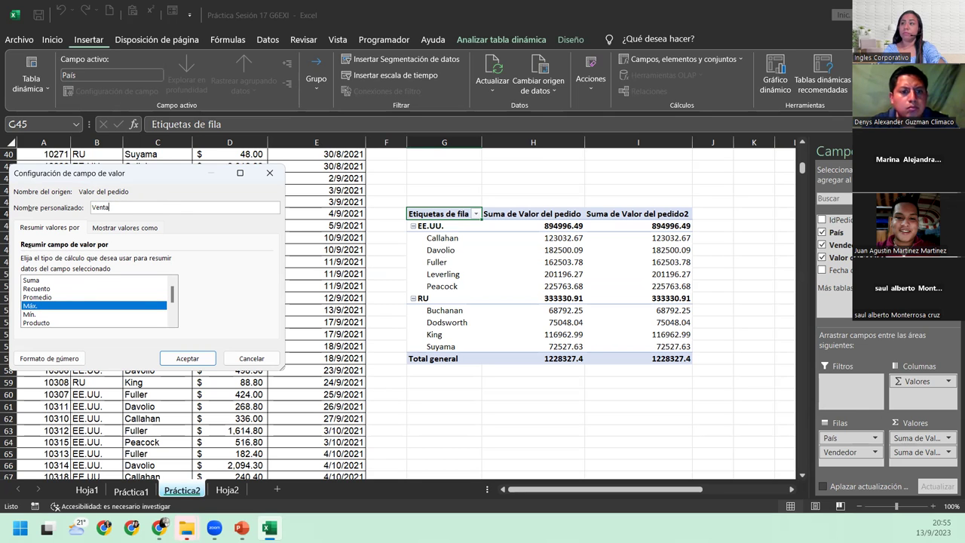
text(Máxima)
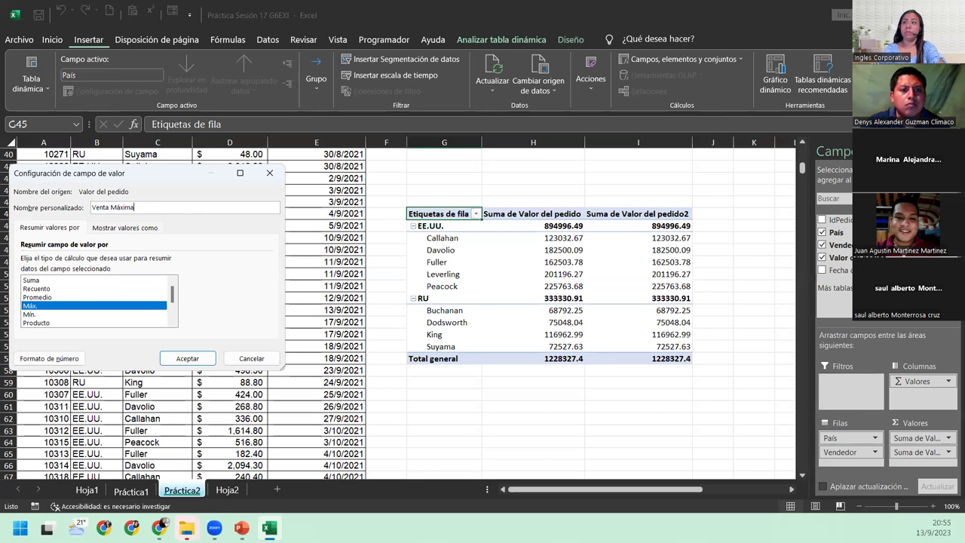
key(Return)
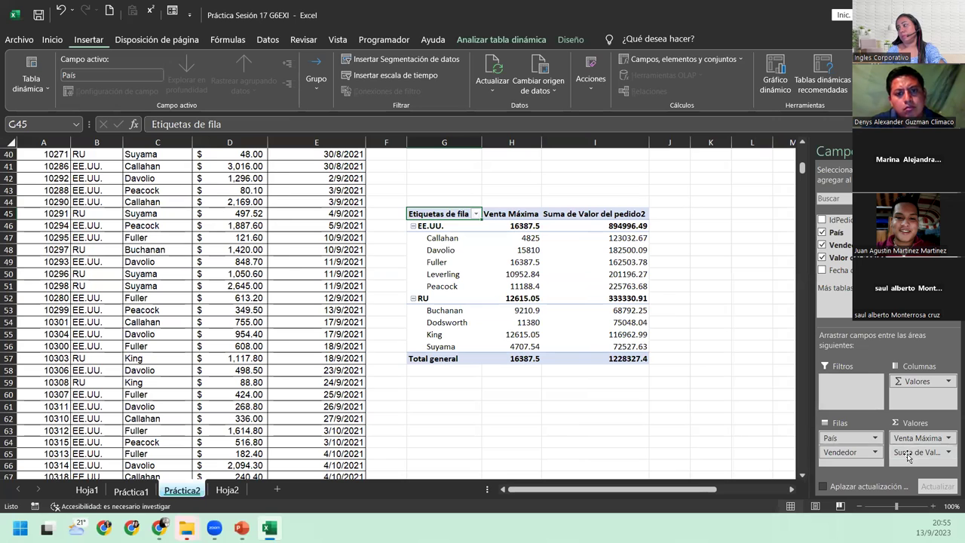
Format Venta Máxima as Contabilidad with the $ Español (El Salvador) symbol.
click(919, 443)
click(867, 427)
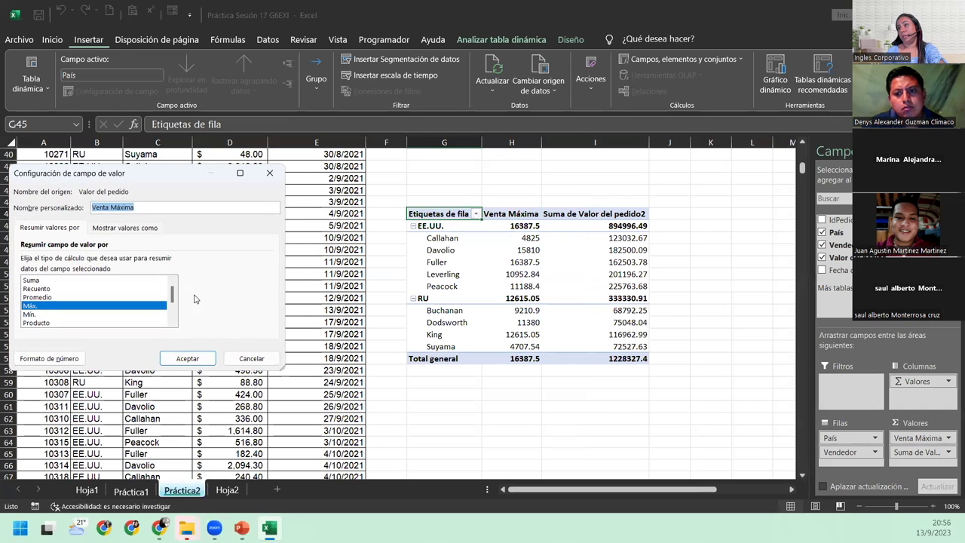
click(49, 358)
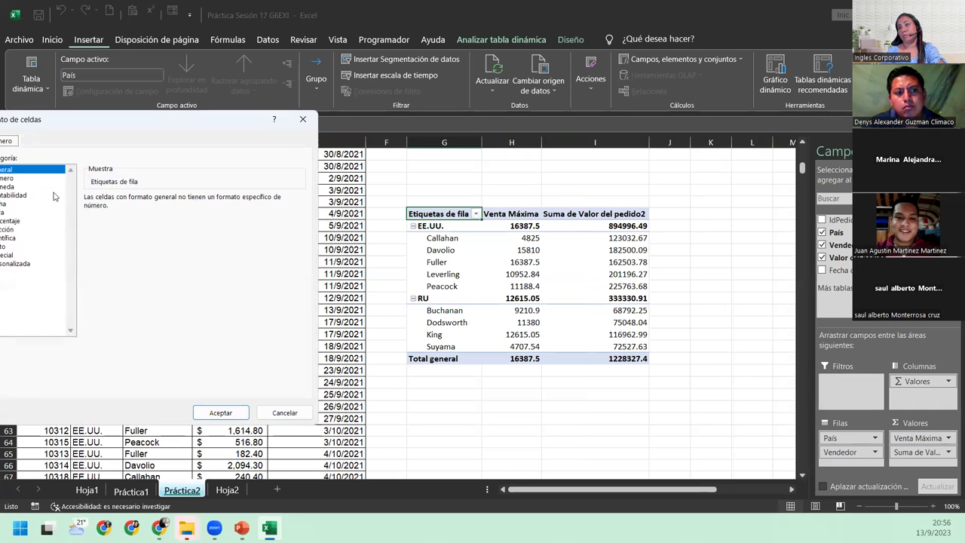
click(134, 183)
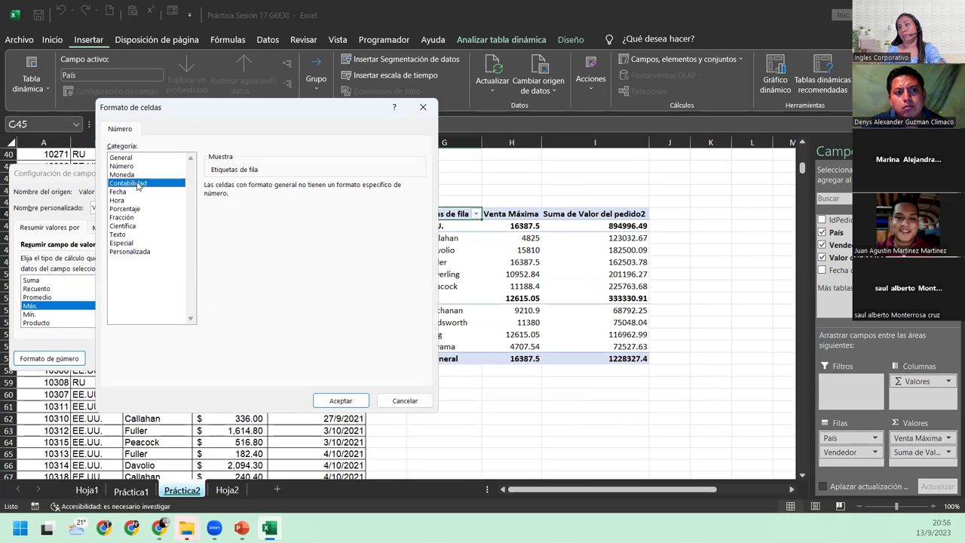
click(287, 206)
scroll(298, 302, down, 2)
click(309, 343)
click(339, 400)
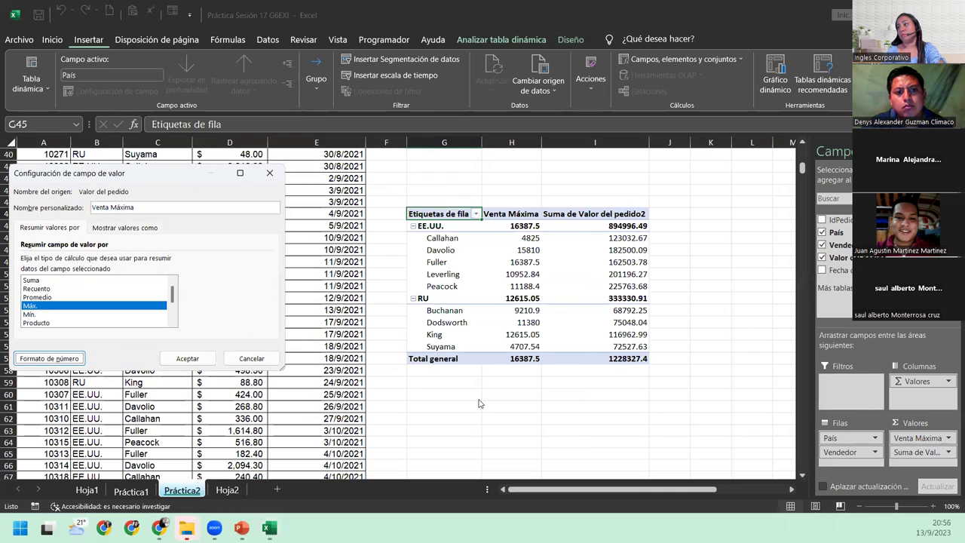
click(188, 359)
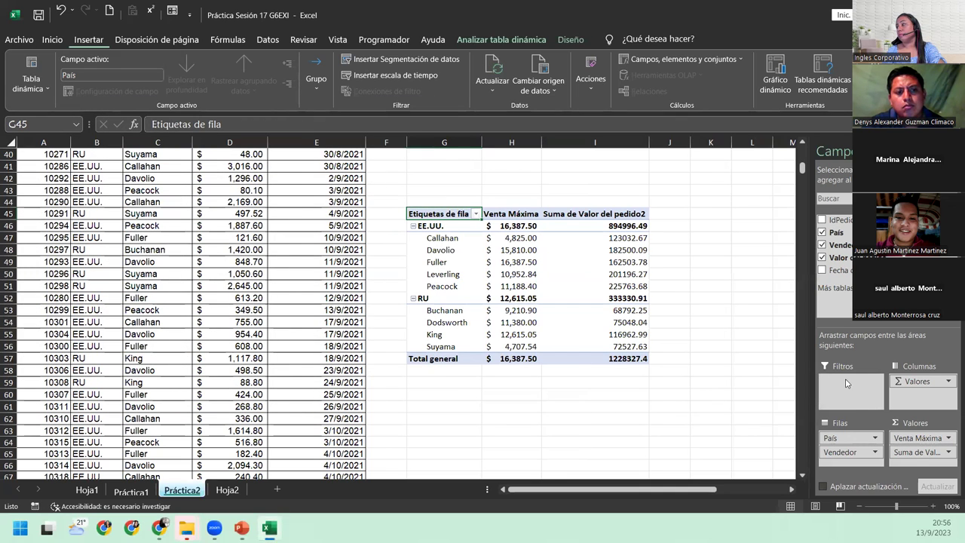
Summarize the second Valor del pedido field by Mín. and rename it Venta Mínima.
click(948, 453)
click(889, 437)
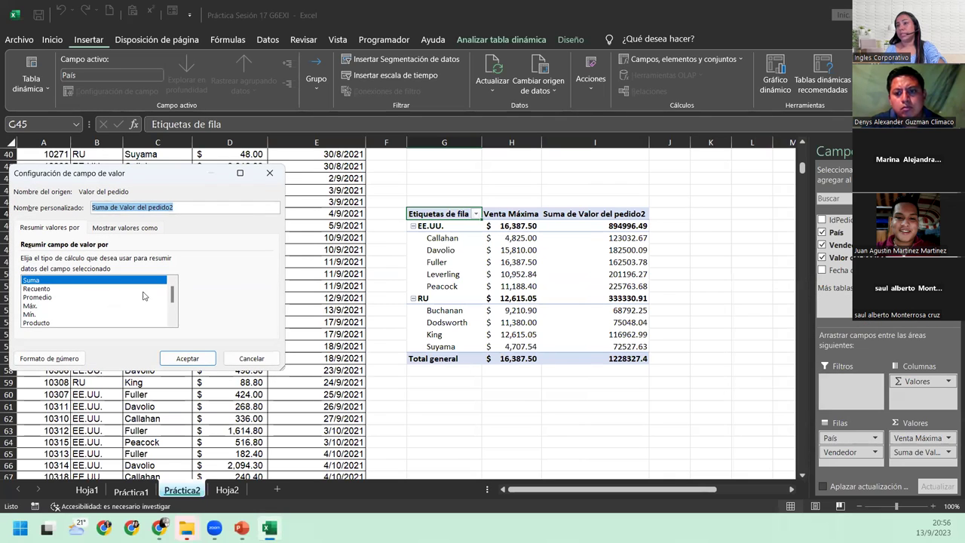
click(31, 314)
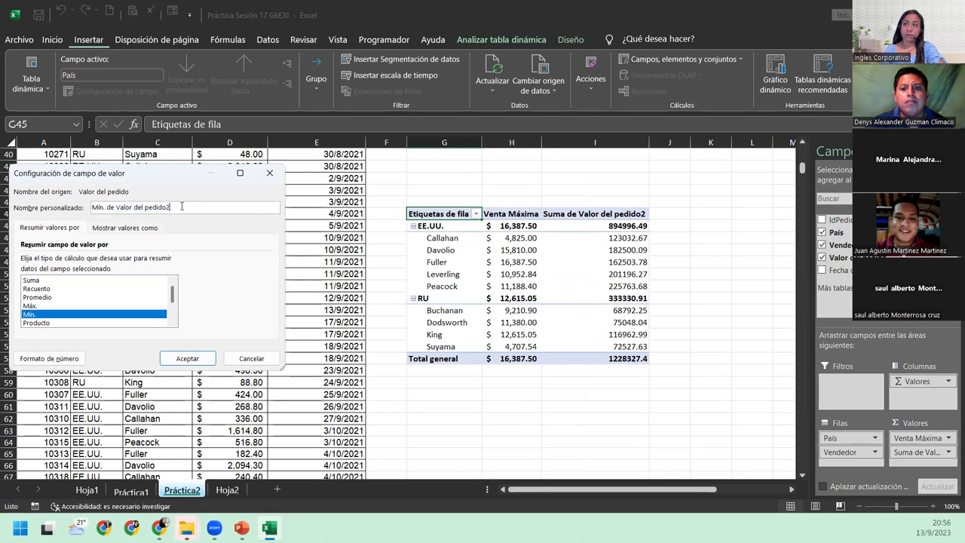
text(Vent)
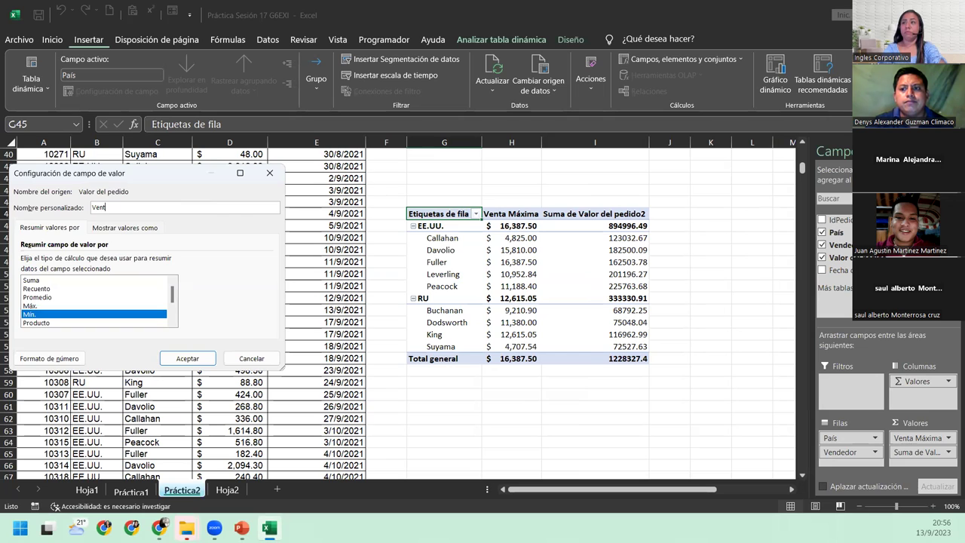
text(a Mínima)
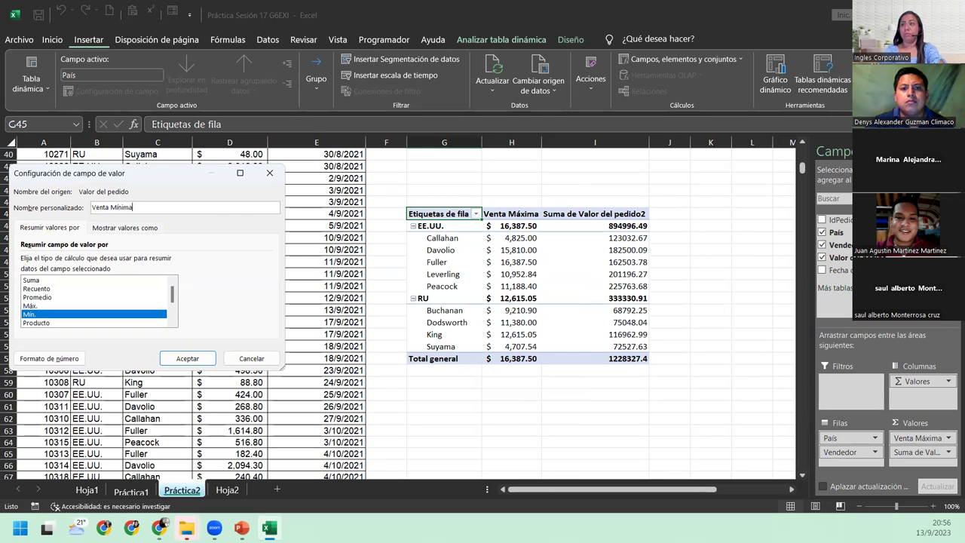
Format Venta Mínima as Contabilidad with the $ symbol and apply the field settings.
click(49, 358)
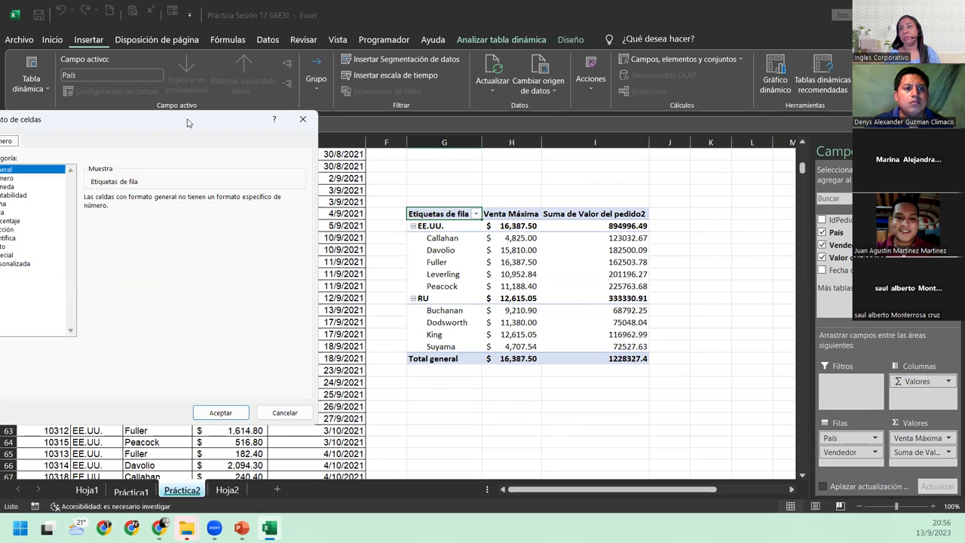
drag(188, 120, 302, 147)
click(118, 222)
click(267, 242)
scroll(323, 381, down, 3)
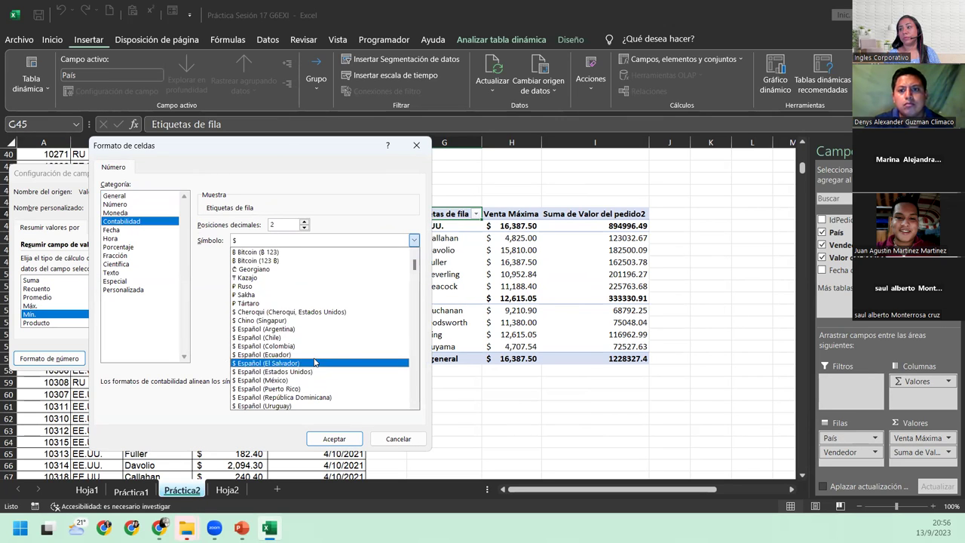
click(323, 364)
click(329, 438)
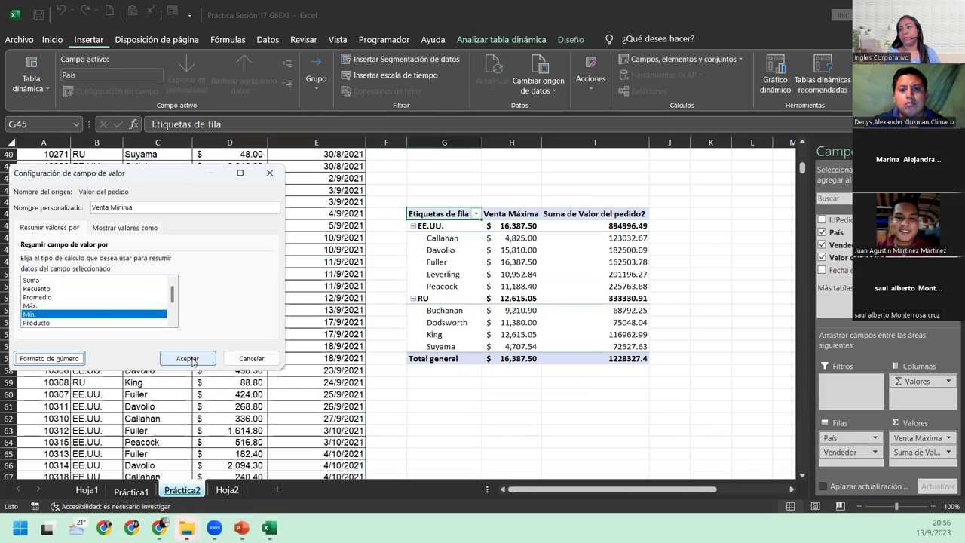
click(188, 358)
click(555, 420)
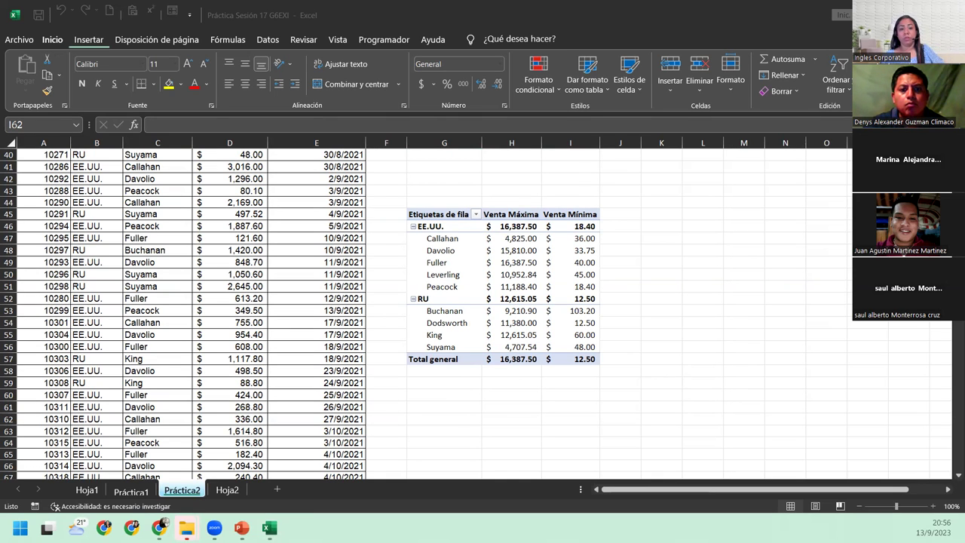
Scroll Práctica2 back up to the Tabla dinámica task notes and the country pivot table.
scroll(483, 256, up, 6)
scroll(490, 251, up, 5)
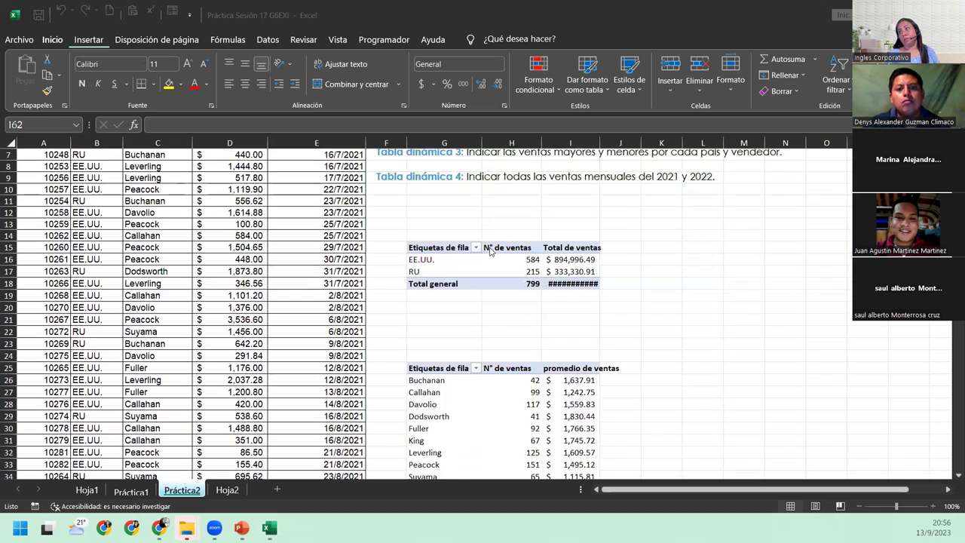
scroll(490, 251, up, 2)
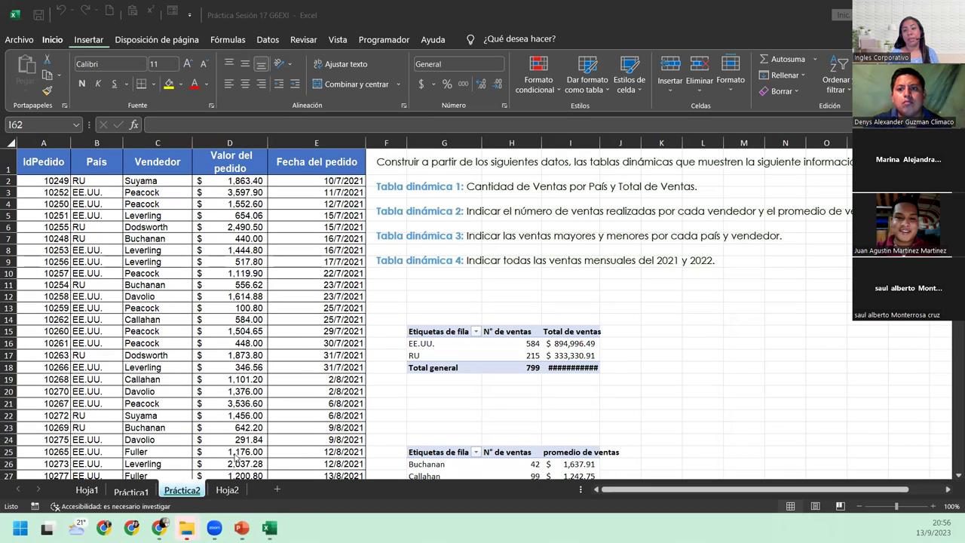
scroll(314, 415, down, 5)
scroll(314, 415, down, 5)
scroll(316, 421, down, 5)
scroll(317, 428, up, 4)
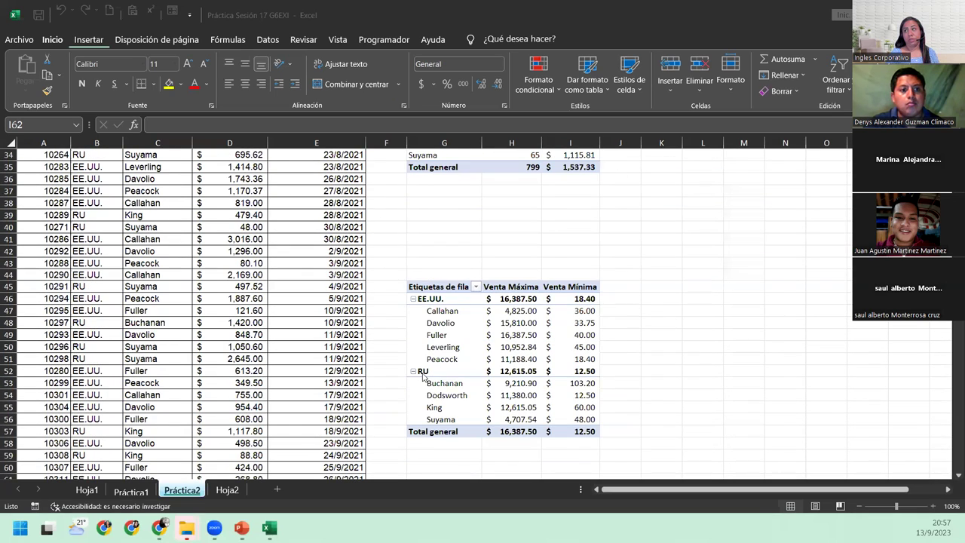
click(441, 312)
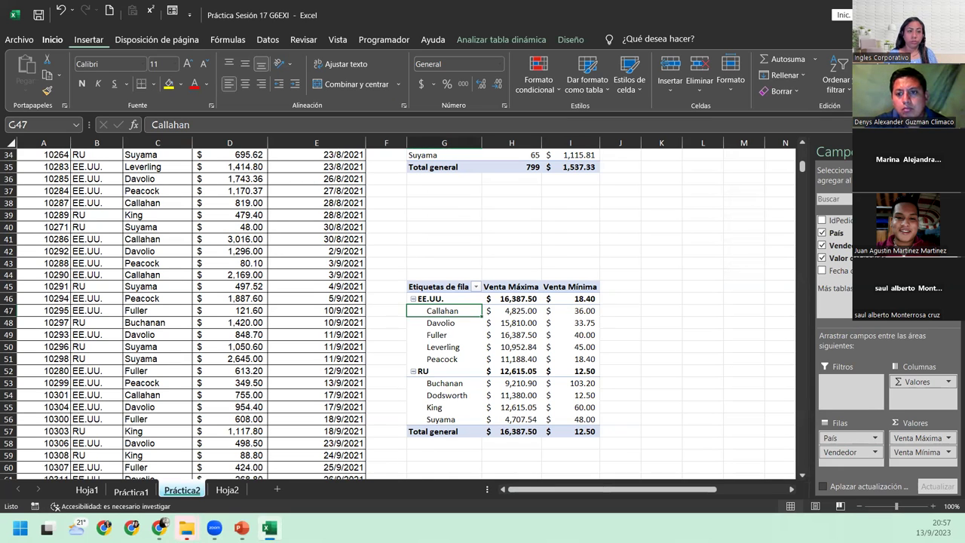
key(alt+Tab)
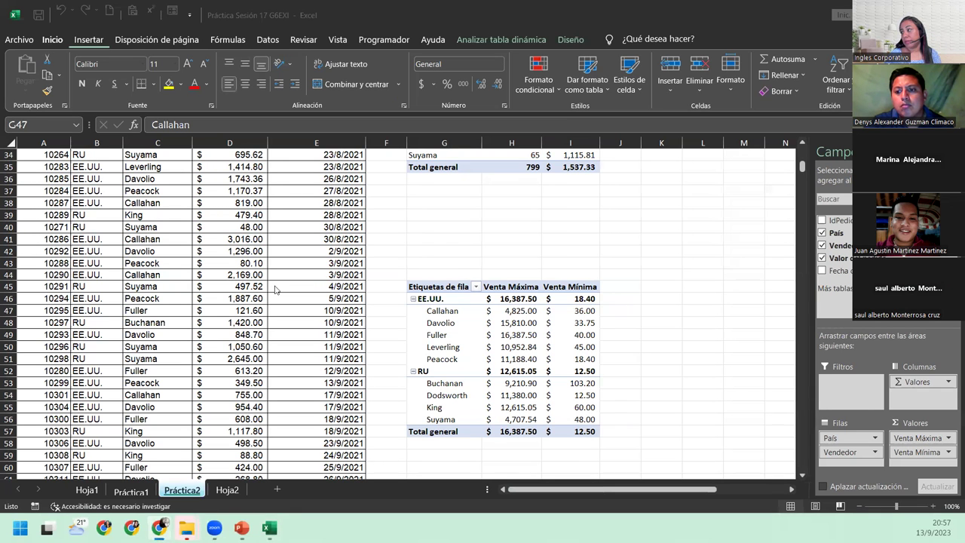
scroll(451, 220, up, 5)
scroll(451, 220, up, 5)
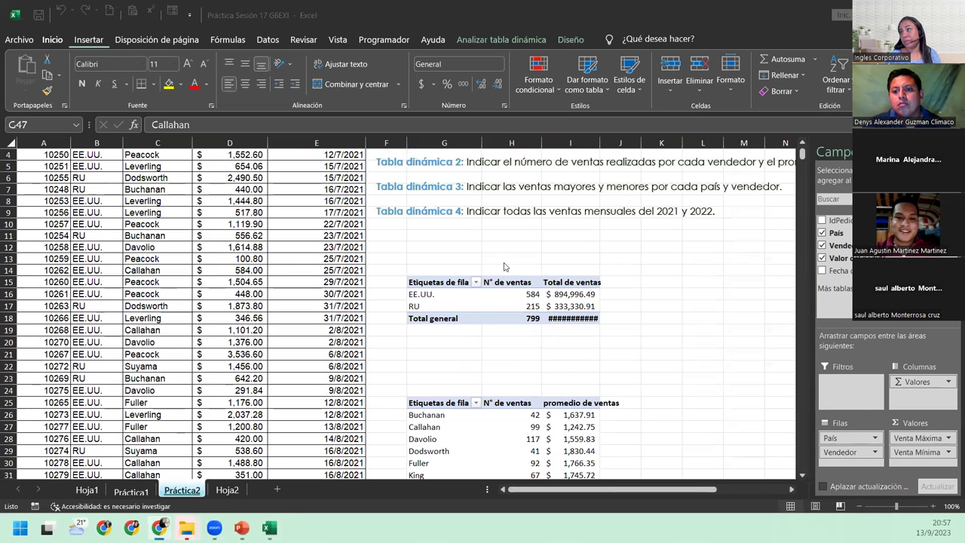
Autofit column I so the country pivot's grand total 1,228,327.40 displays instead of hashes.
click(436, 212)
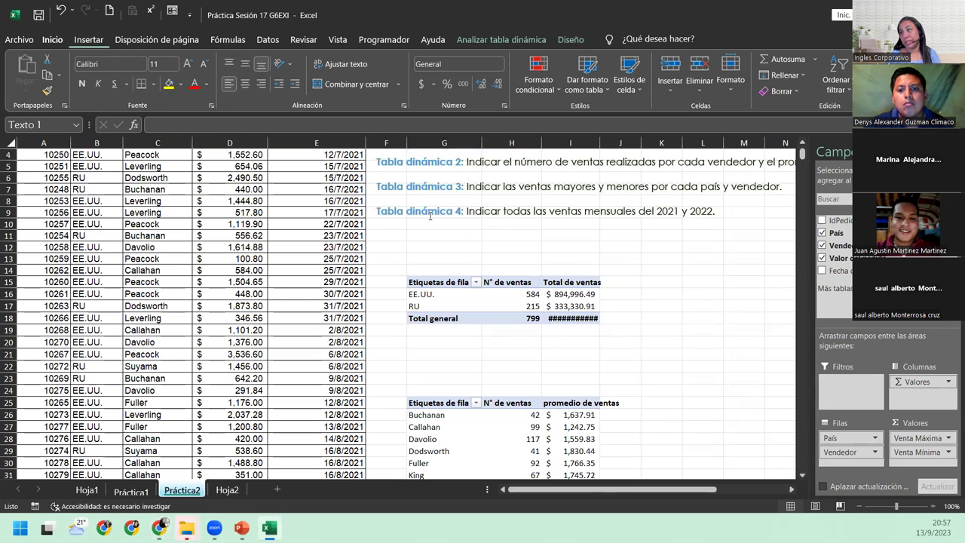
click(386, 242)
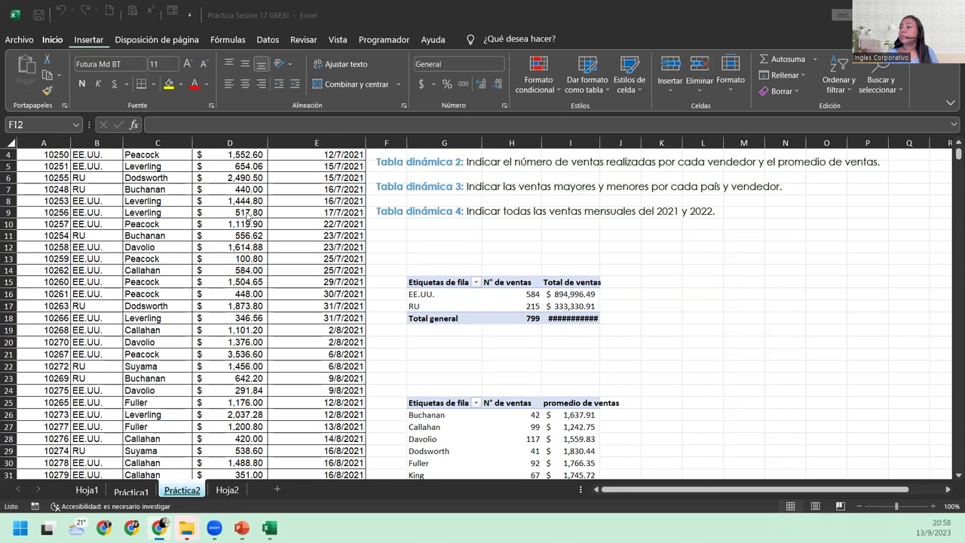
double_click(600, 141)
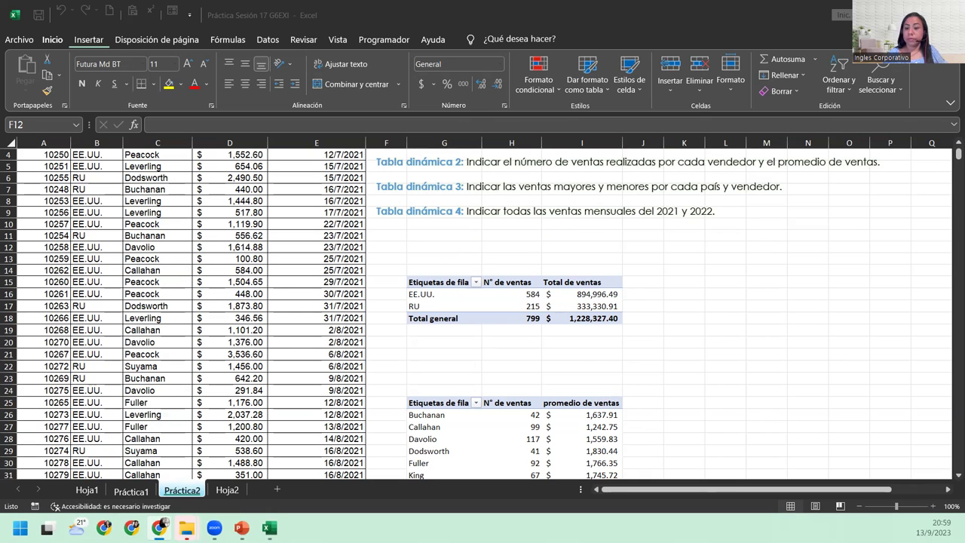
Insert a new pivot table from the sales data on the existing sheet at G65.
click(216, 154)
click(204, 186)
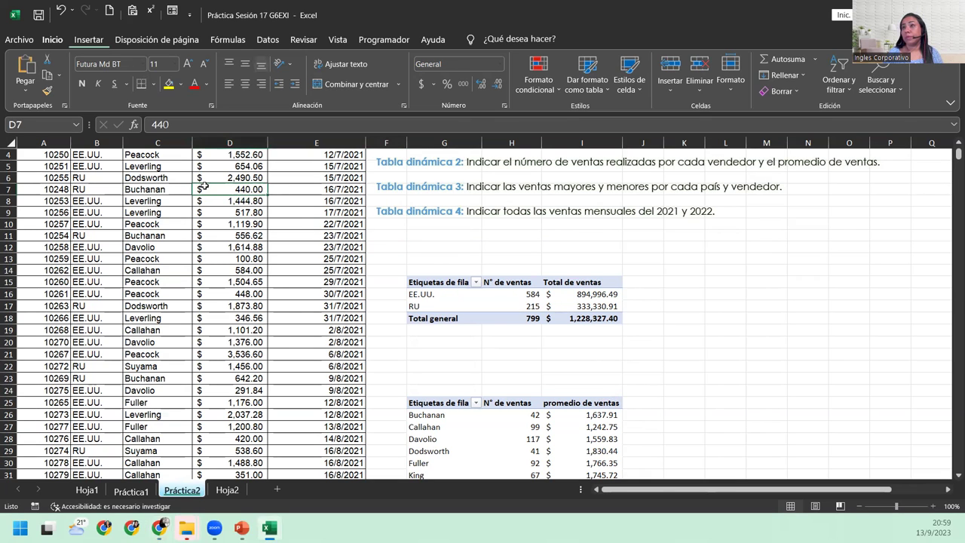
click(89, 40)
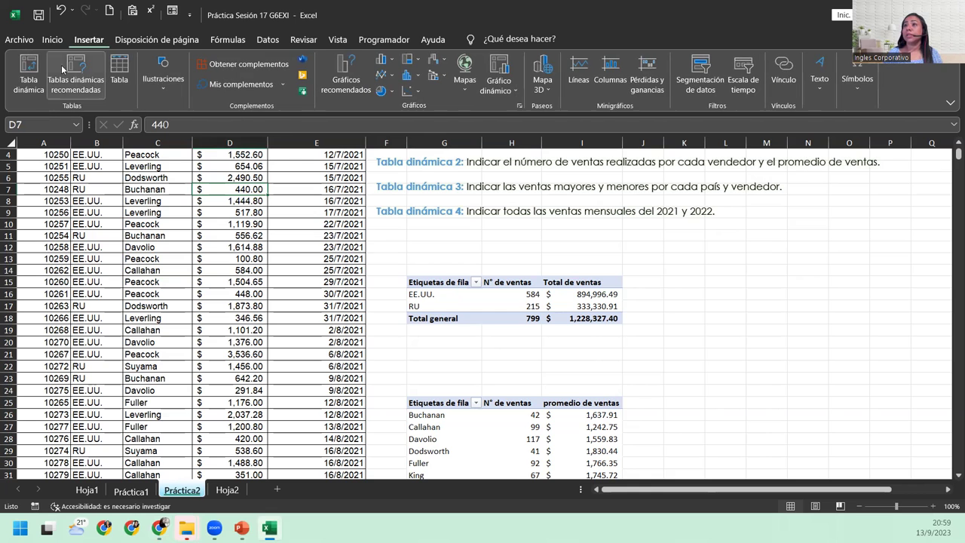
click(28, 71)
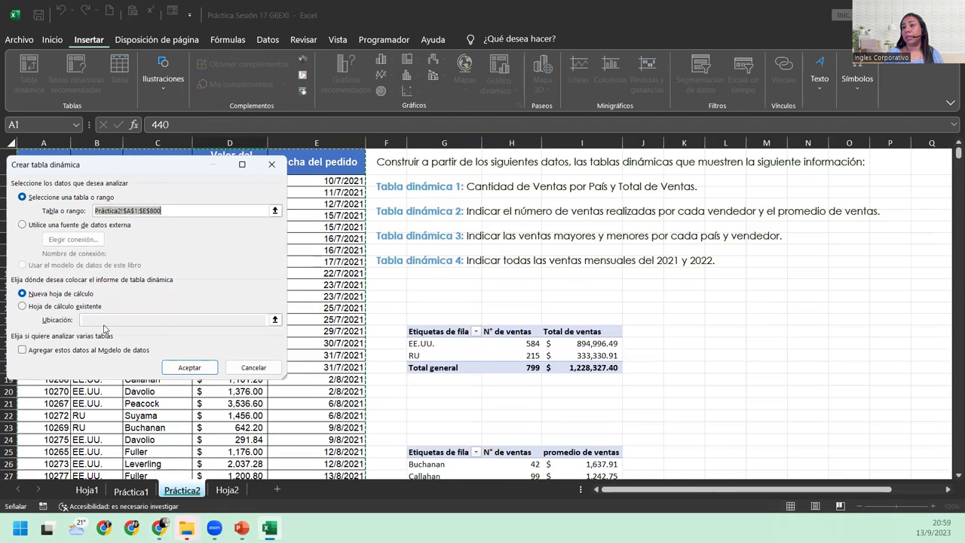
click(64, 307)
scroll(499, 325, down, 7)
scroll(498, 325, down, 6)
scroll(483, 339, down, 5)
scroll(459, 355, up, 3)
click(441, 372)
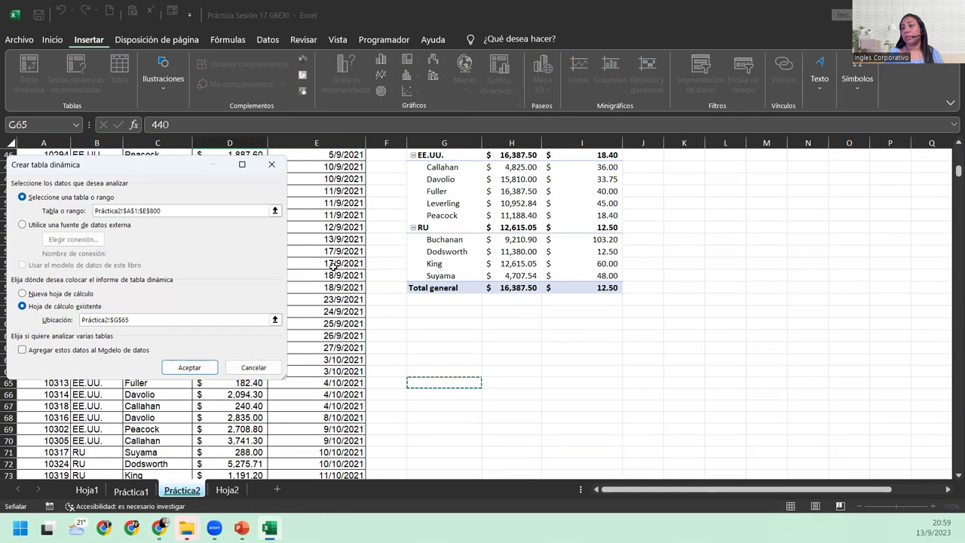
click(209, 368)
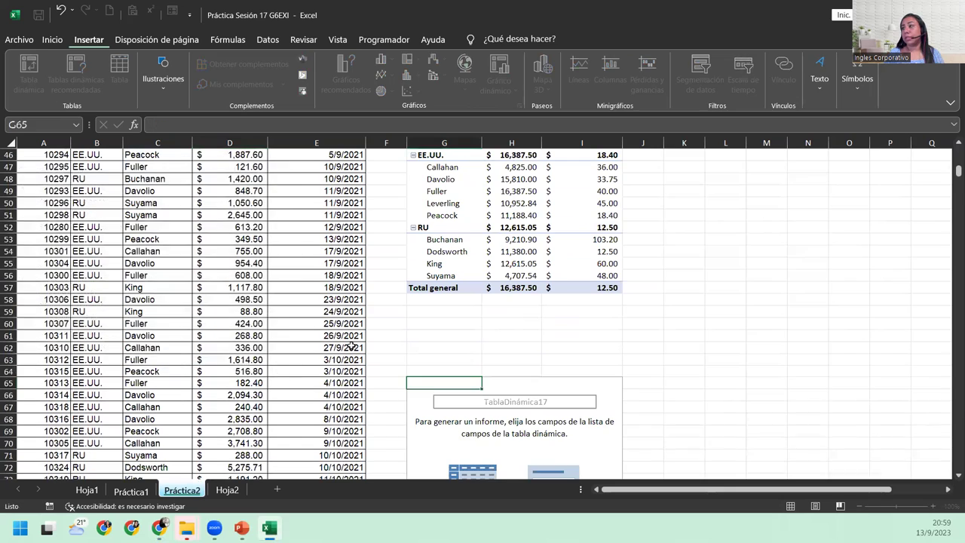
Add Fecha del pedido to rows grouped by year and Valor del pedido to values.
drag(852, 270, 852, 441)
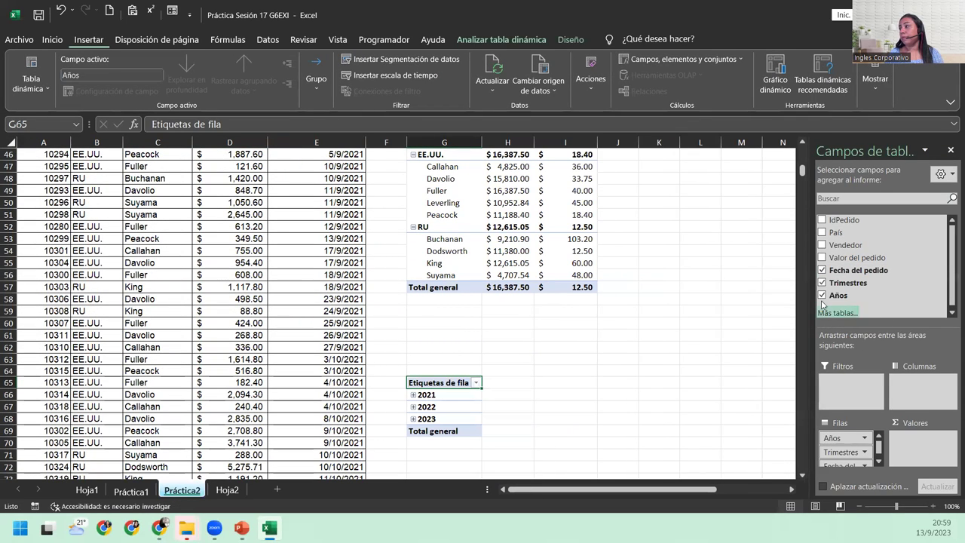
drag(849, 257, 921, 456)
scroll(678, 347, up, 10)
scroll(677, 345, up, 5)
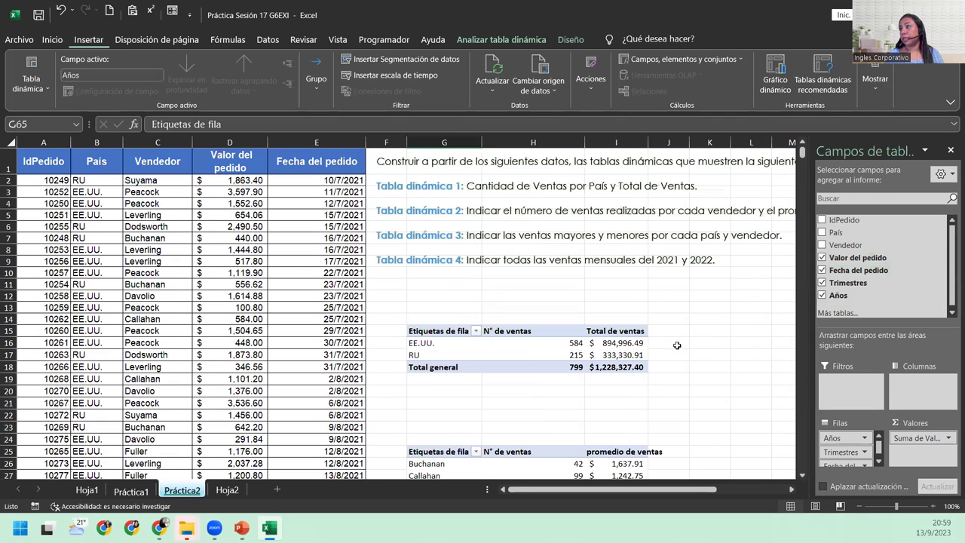
scroll(629, 405, down, 6)
scroll(631, 405, down, 6)
scroll(634, 404, down, 3)
scroll(635, 405, down, 4)
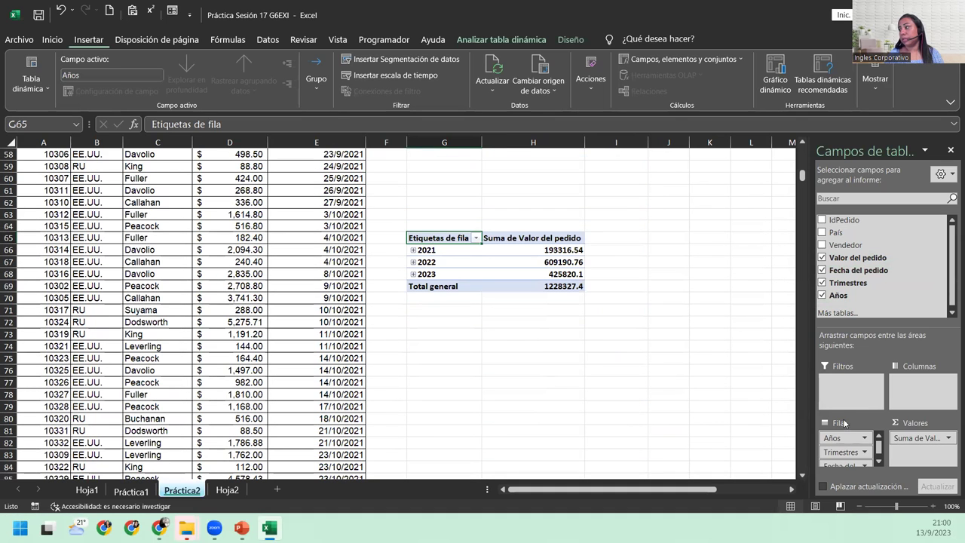
Give Suma de Valor del pedido the Contabilidad format with the $ symbol and two decimals.
click(949, 438)
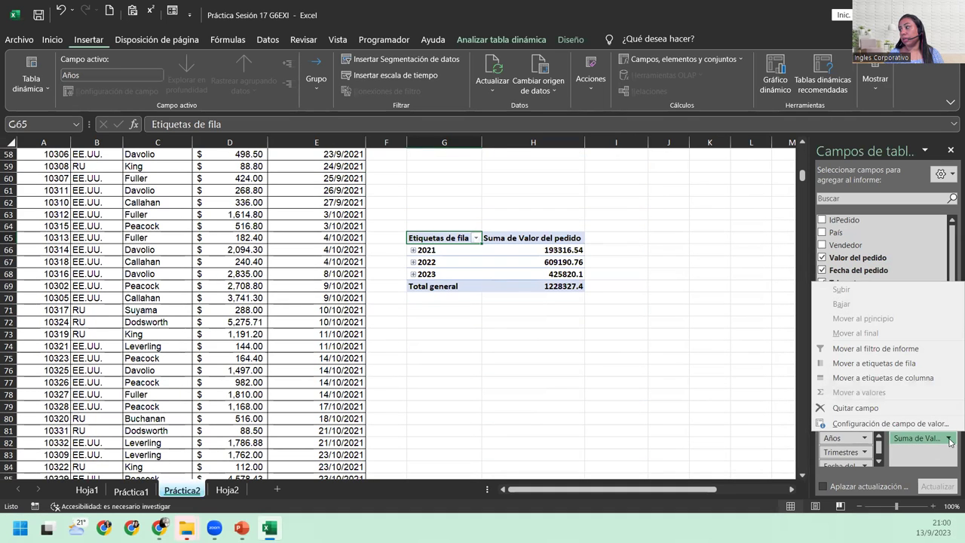
click(946, 424)
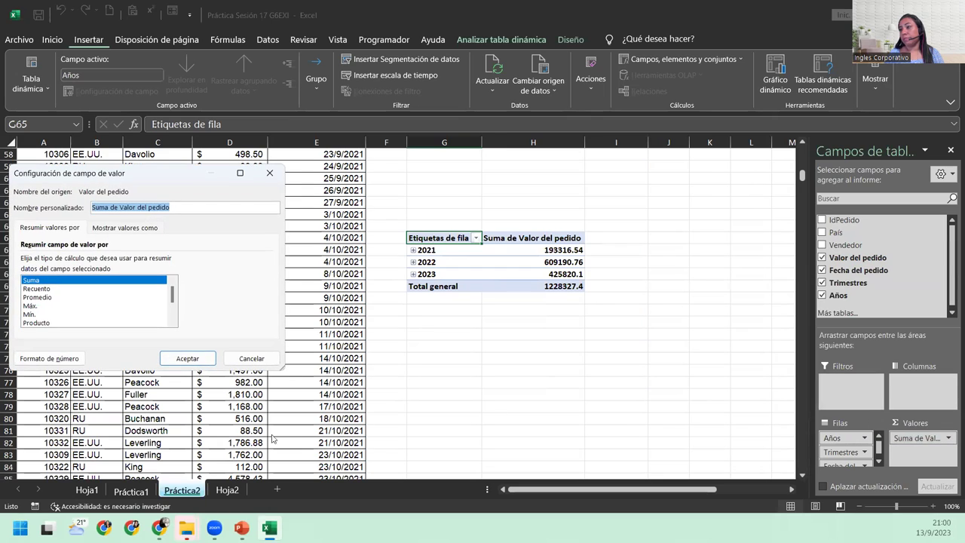
click(49, 359)
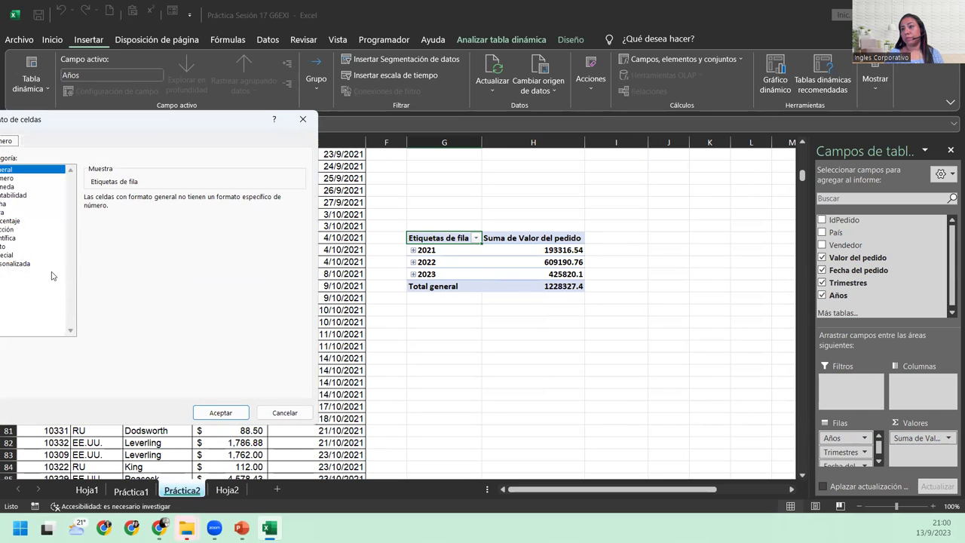
click(16, 196)
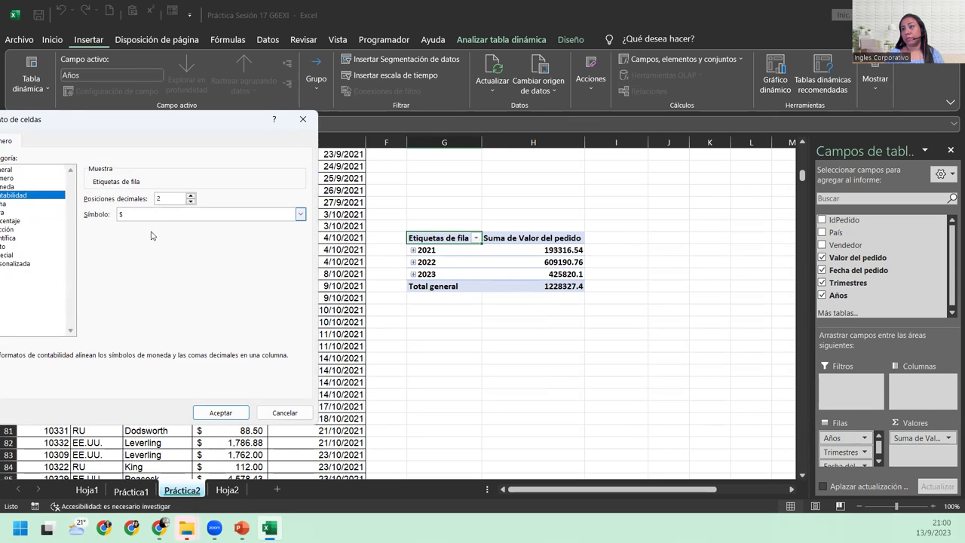
click(166, 216)
scroll(180, 371, down, 1)
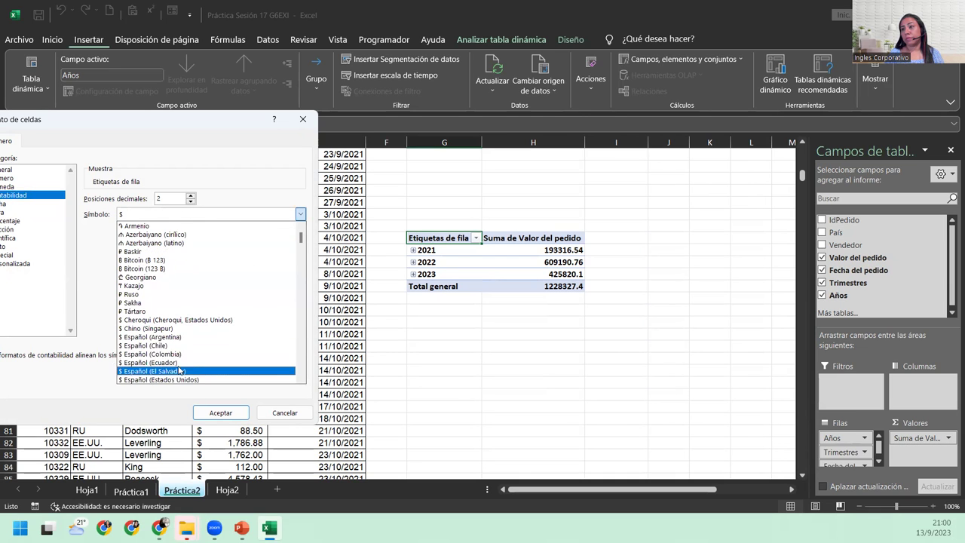
click(180, 372)
click(220, 413)
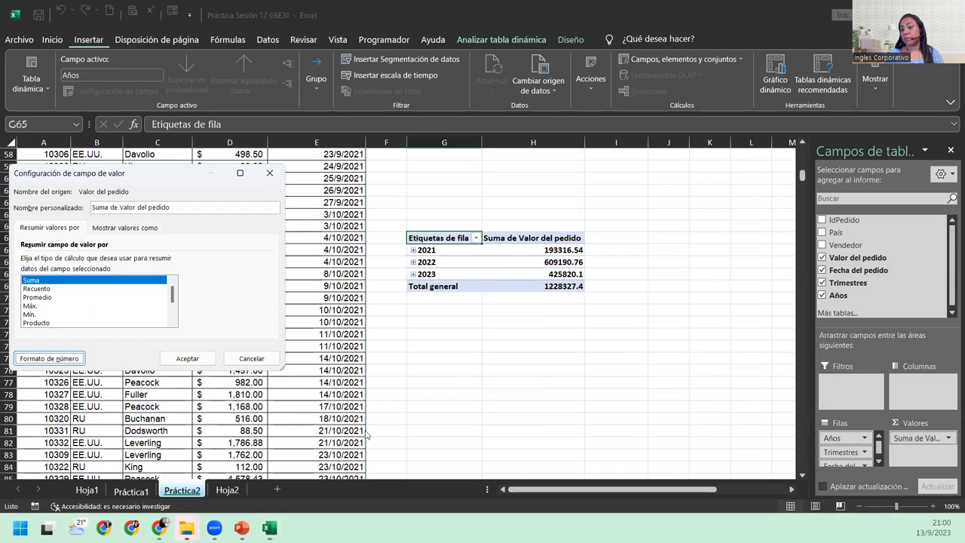
click(185, 359)
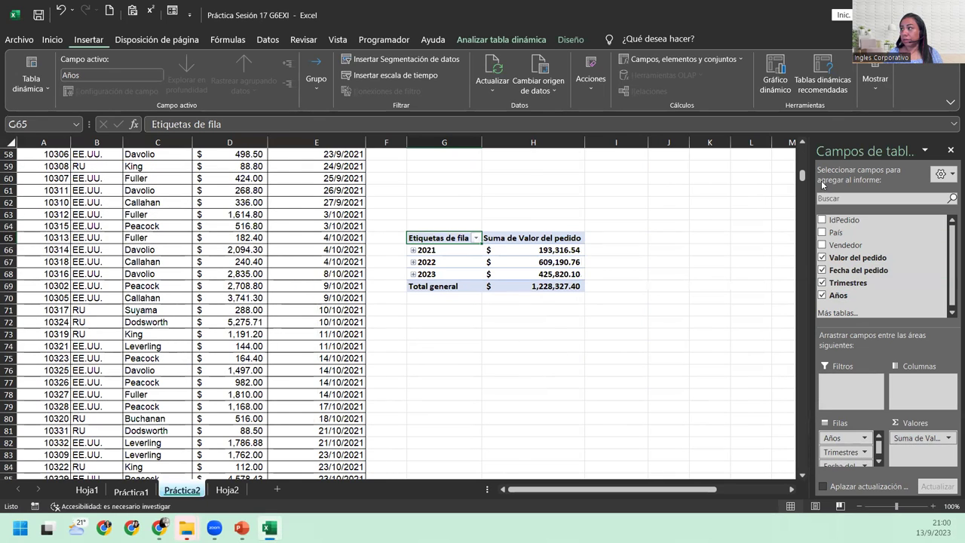
Drop Trimestres, move Años to the report filter, and limit it to 2021 and 2022.
click(822, 282)
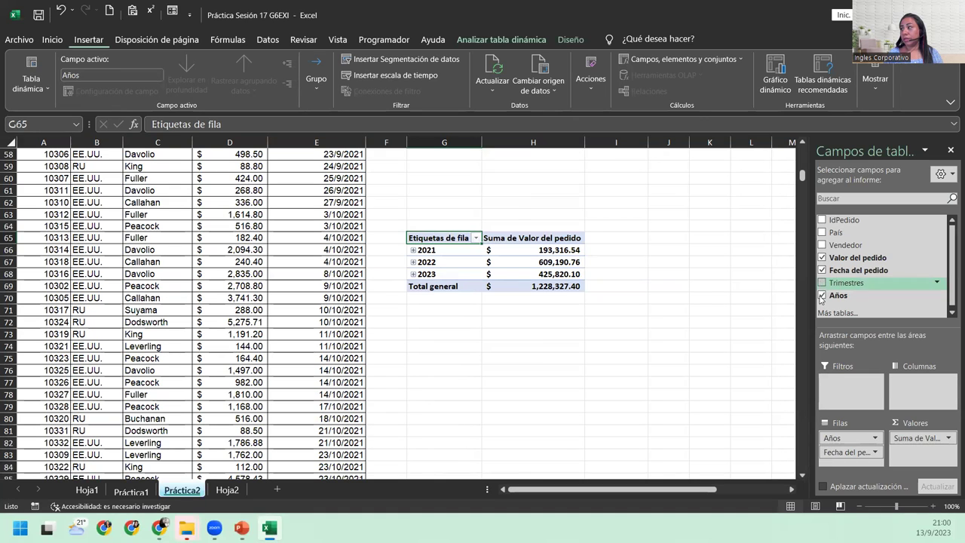
drag(846, 439, 848, 396)
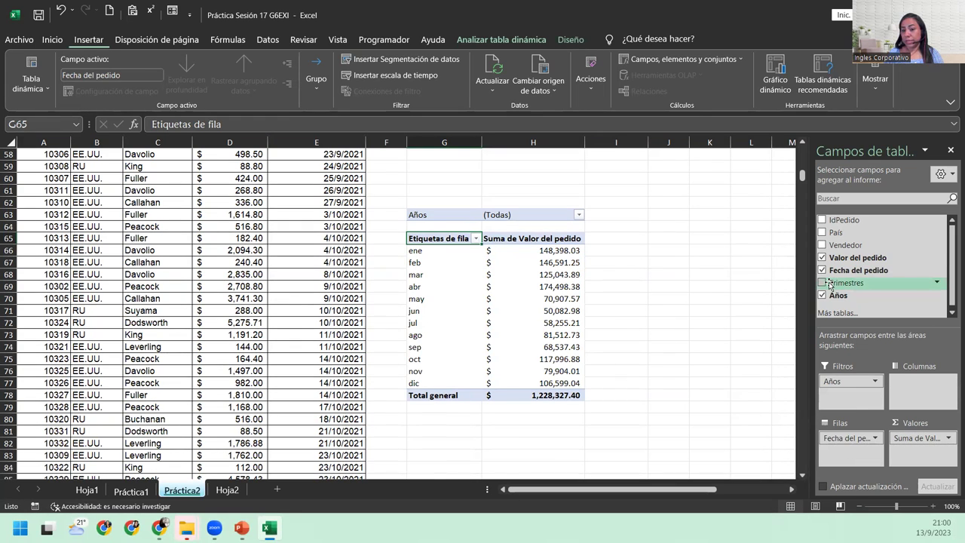
click(580, 215)
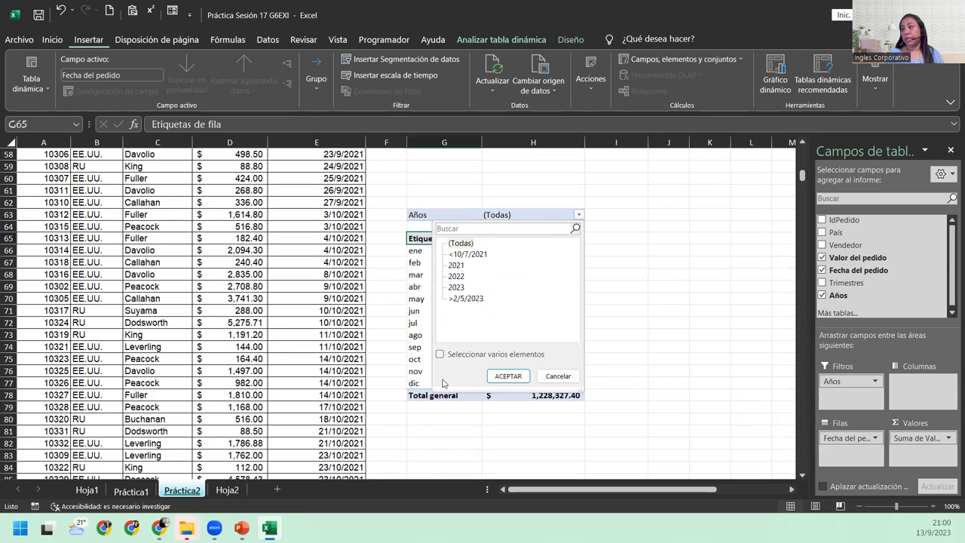
click(440, 353)
click(451, 244)
click(451, 264)
click(451, 276)
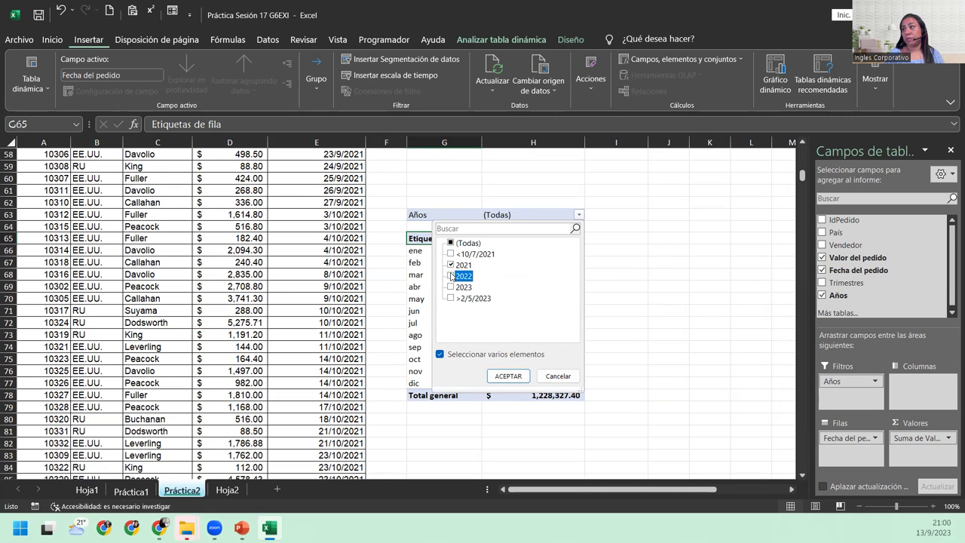
click(508, 375)
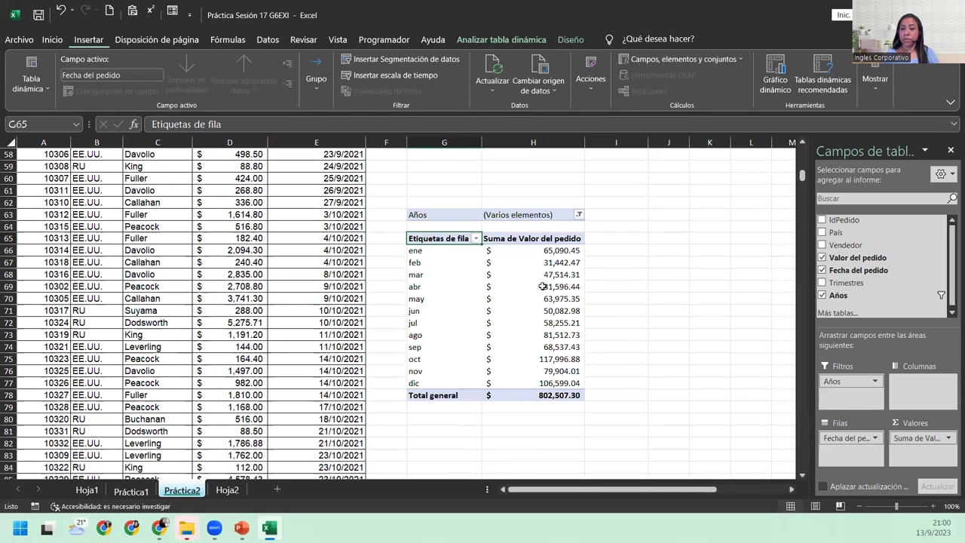
mouse_move(542, 287)
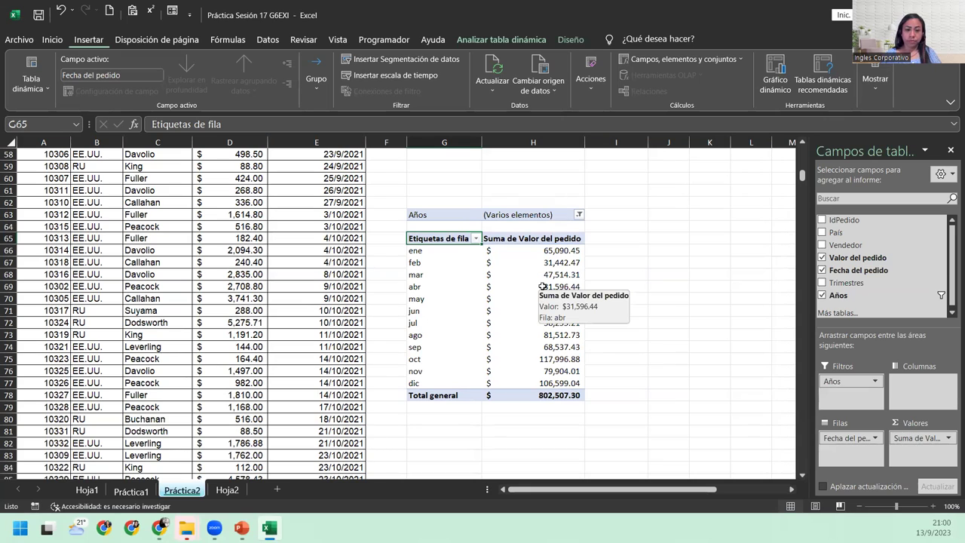